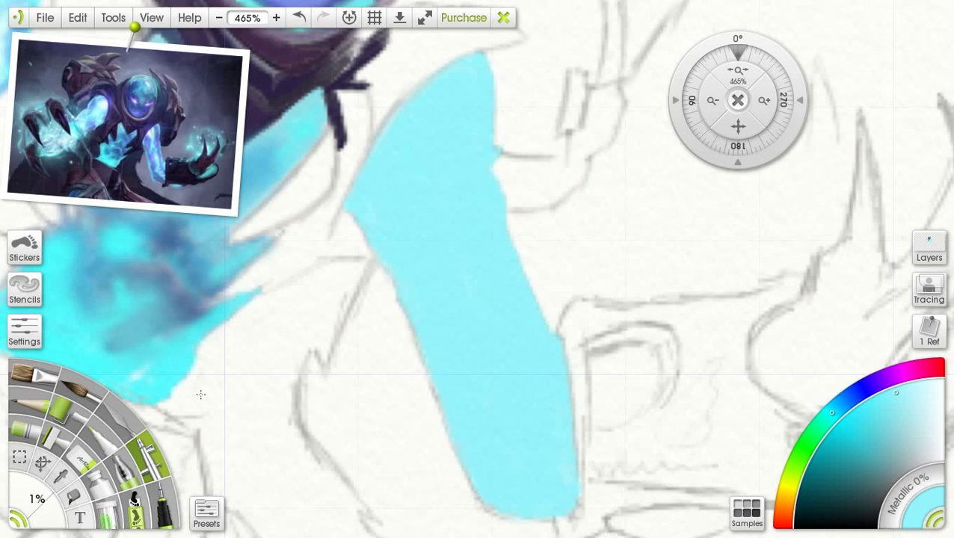
# Step: Sample medium blue from the reference image's arm and airbrush shading down the right edge of the painted upper arm
pyautogui.click(61, 476)
pyautogui.click(156, 132)
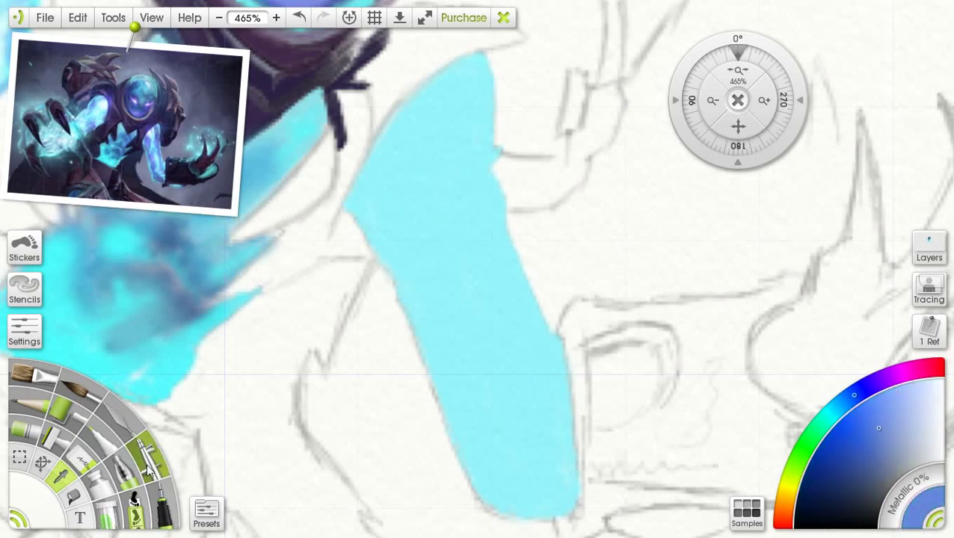
pyautogui.moveTo(464, 85)
pyautogui.mouseDown()
pyautogui.moveTo(479, 112)
pyautogui.moveTo(481, 65)
pyautogui.moveTo(481, 132)
pyautogui.moveTo(485, 113)
pyautogui.moveTo(490, 124)
pyautogui.moveTo(483, 89)
pyautogui.moveTo(479, 162)
pyautogui.moveTo(470, 83)
pyautogui.moveTo(470, 133)
pyautogui.moveTo(466, 75)
pyautogui.moveTo(452, 71)
pyautogui.moveTo(464, 96)
pyautogui.moveTo(459, 68)
pyautogui.moveTo(465, 86)
pyautogui.moveTo(463, 78)
pyautogui.moveTo(479, 152)
pyautogui.moveTo(475, 165)
pyautogui.moveTo(463, 133)
pyautogui.moveTo(462, 175)
pyautogui.moveTo(466, 104)
pyautogui.moveTo(472, 176)
pyautogui.mouseUp()
pyautogui.moveTo(482, 143); pyautogui.dragTo(476, 157)
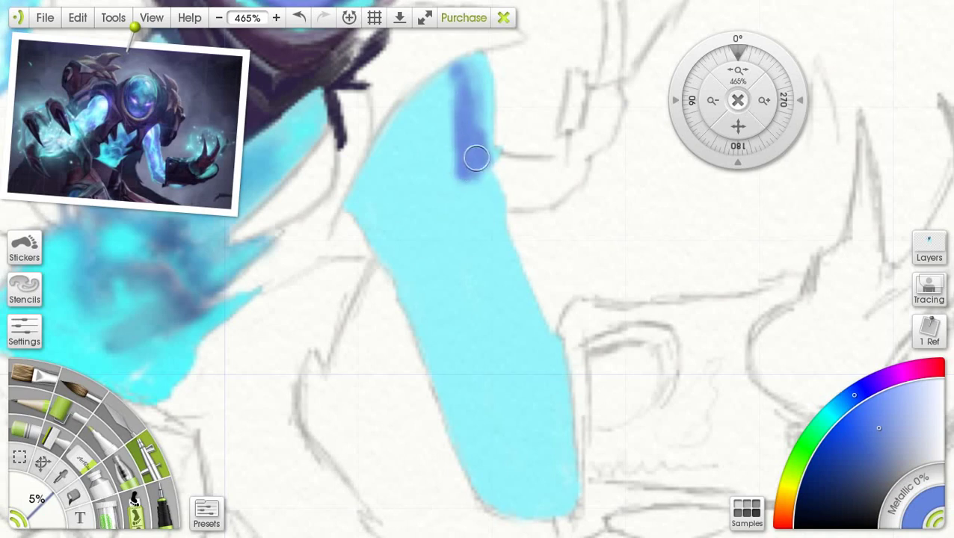
pyautogui.moveTo(54, 486); pyautogui.dragTo(40, 484)
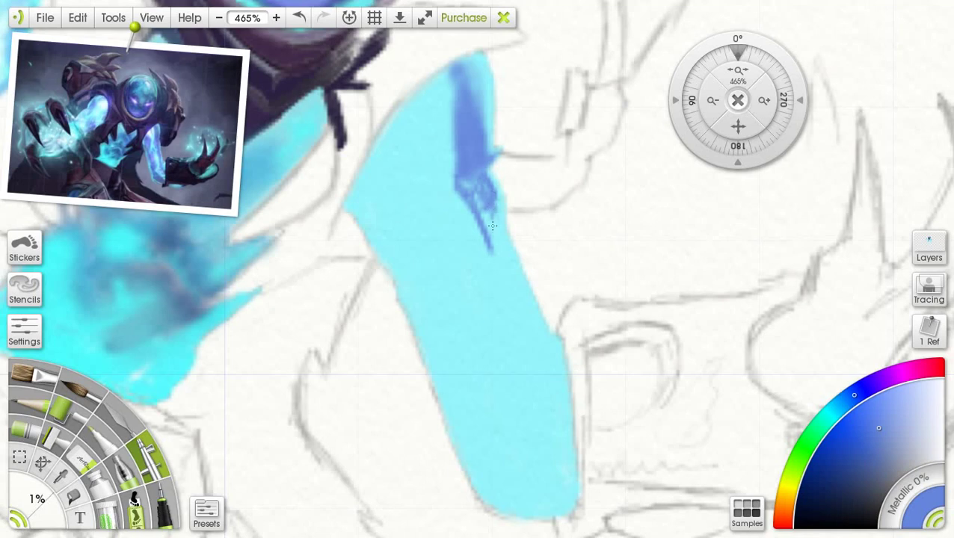
pyautogui.moveTo(44, 505); pyautogui.dragTo(52, 505)
pyautogui.moveTo(472, 196)
pyautogui.mouseDown()
pyautogui.moveTo(494, 247)
pyautogui.moveTo(473, 248)
pyautogui.moveTo(452, 213)
pyautogui.moveTo(459, 222)
pyautogui.moveTo(447, 221)
pyautogui.moveTo(478, 269)
pyautogui.mouseUp()
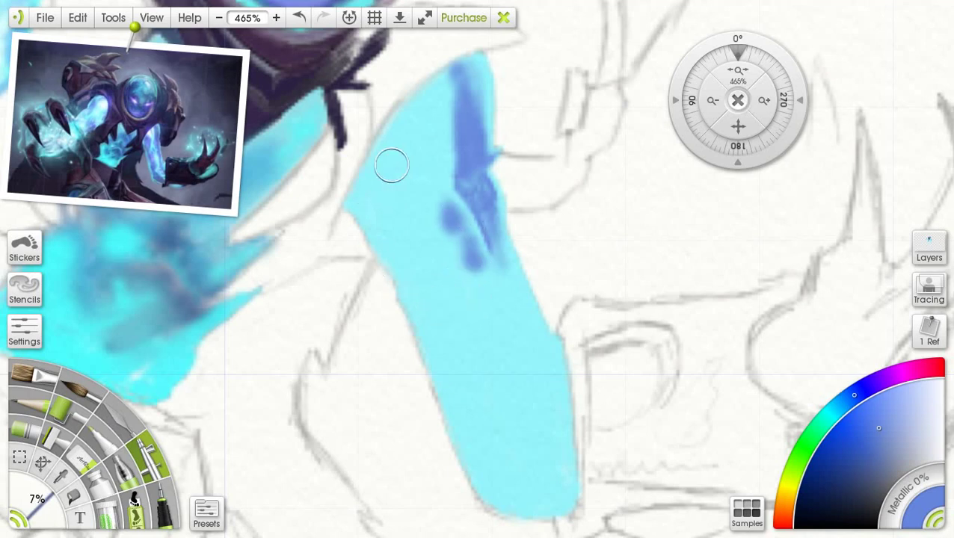
# Step: Airbrush blue shading along the upper arm's left edge, reducing the brush size to 4% to fill the patch
pyautogui.moveTo(389, 164)
pyautogui.mouseDown()
pyautogui.moveTo(378, 163)
pyautogui.moveTo(377, 176)
pyautogui.moveTo(395, 254)
pyautogui.moveTo(379, 176)
pyautogui.mouseUp()
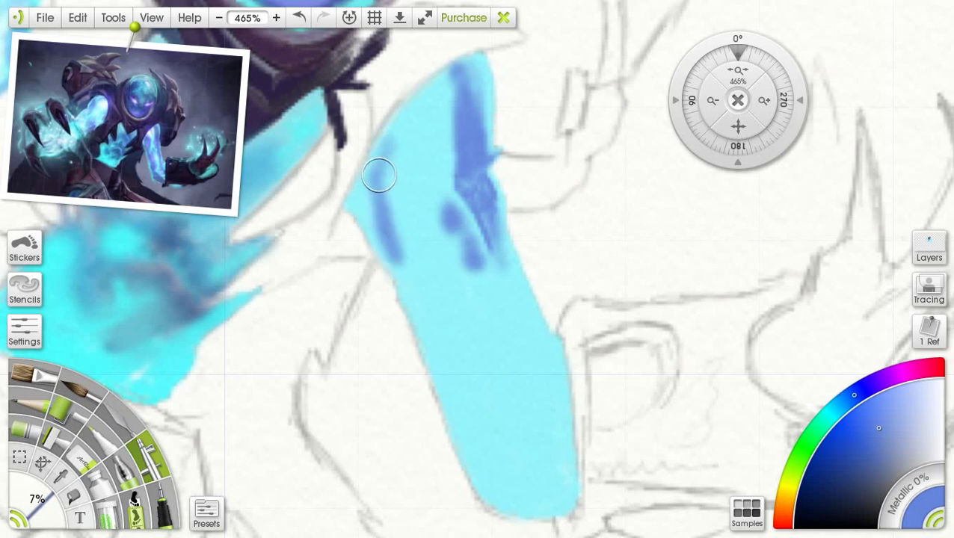
pyautogui.moveTo(39, 495); pyautogui.dragTo(28, 499)
pyautogui.moveTo(389, 175)
pyautogui.mouseDown()
pyautogui.moveTo(396, 149)
pyautogui.moveTo(424, 173)
pyautogui.moveTo(424, 275)
pyautogui.mouseUp()
pyautogui.moveTo(395, 160)
pyautogui.mouseDown()
pyautogui.moveTo(404, 170)
pyautogui.moveTo(383, 196)
pyautogui.moveTo(385, 166)
pyautogui.moveTo(370, 164)
pyautogui.moveTo(383, 214)
pyautogui.moveTo(394, 223)
pyautogui.moveTo(402, 172)
pyautogui.moveTo(412, 180)
pyautogui.moveTo(405, 200)
pyautogui.mouseUp()
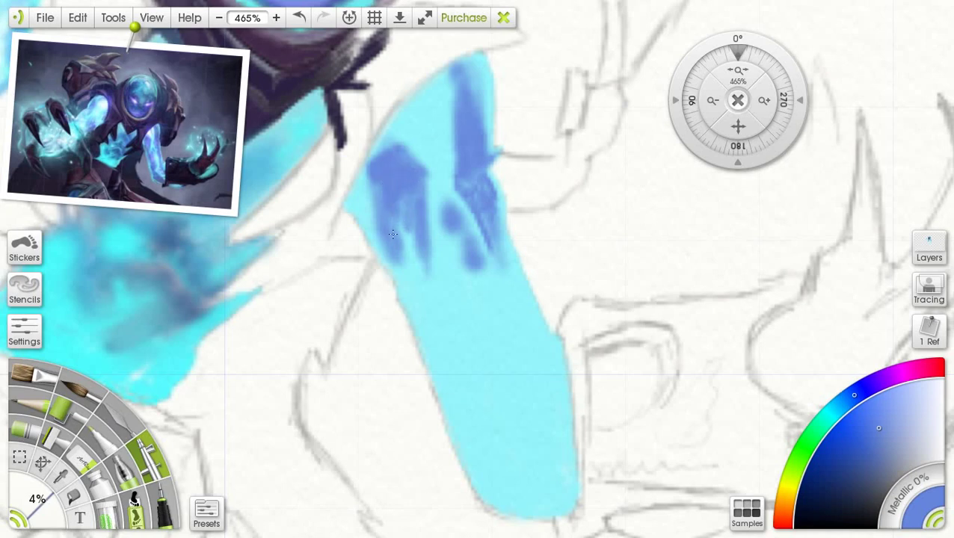
pyautogui.moveTo(393, 234)
pyautogui.mouseDown()
pyautogui.moveTo(400, 277)
pyautogui.moveTo(420, 293)
pyautogui.moveTo(413, 251)
pyautogui.mouseUp()
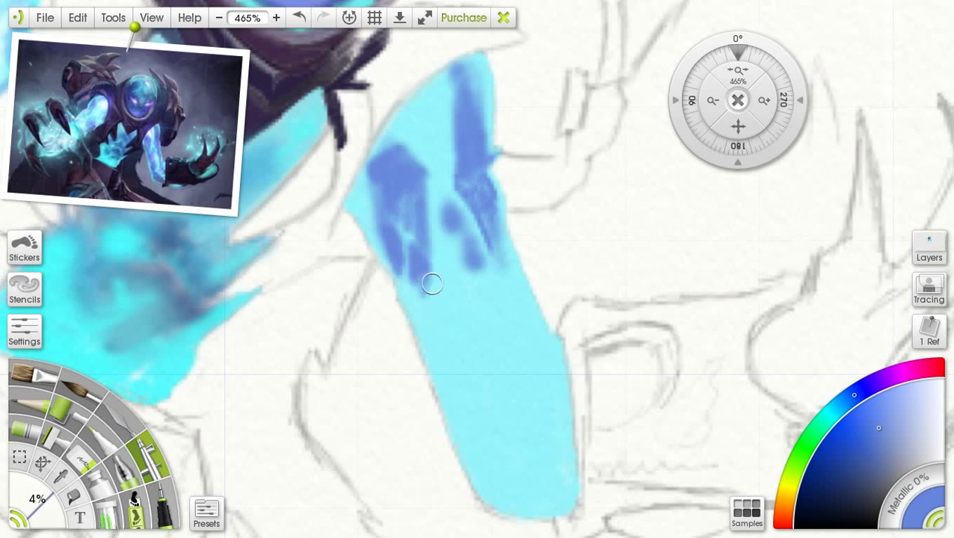
# Step: Sample light blue and airbrush it at 5% size over the dark dabs in the middle of the upper arm
pyautogui.moveTo(432, 283)
pyautogui.mouseDown()
pyautogui.moveTo(461, 264)
pyautogui.moveTo(446, 262)
pyautogui.moveTo(459, 202)
pyautogui.moveTo(449, 240)
pyautogui.moveTo(455, 225)
pyautogui.moveTo(451, 238)
pyautogui.moveTo(444, 191)
pyautogui.moveTo(441, 202)
pyautogui.moveTo(466, 232)
pyautogui.moveTo(443, 210)
pyautogui.moveTo(450, 206)
pyautogui.moveTo(455, 236)
pyautogui.moveTo(441, 190)
pyautogui.moveTo(458, 240)
pyautogui.moveTo(442, 241)
pyautogui.moveTo(452, 250)
pyautogui.moveTo(469, 235)
pyautogui.moveTo(476, 256)
pyautogui.moveTo(463, 226)
pyautogui.mouseUp()
pyautogui.keyDown('alt'); pyautogui.click(238, 400); pyautogui.keyUp('alt')
pyautogui.press(']')
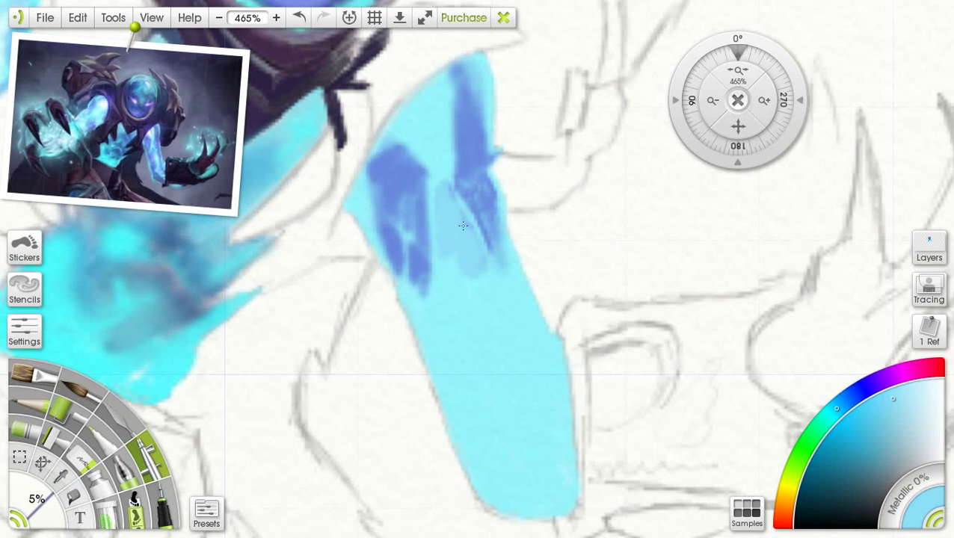
pyautogui.moveTo(458, 271); pyautogui.dragTo(459, 290)
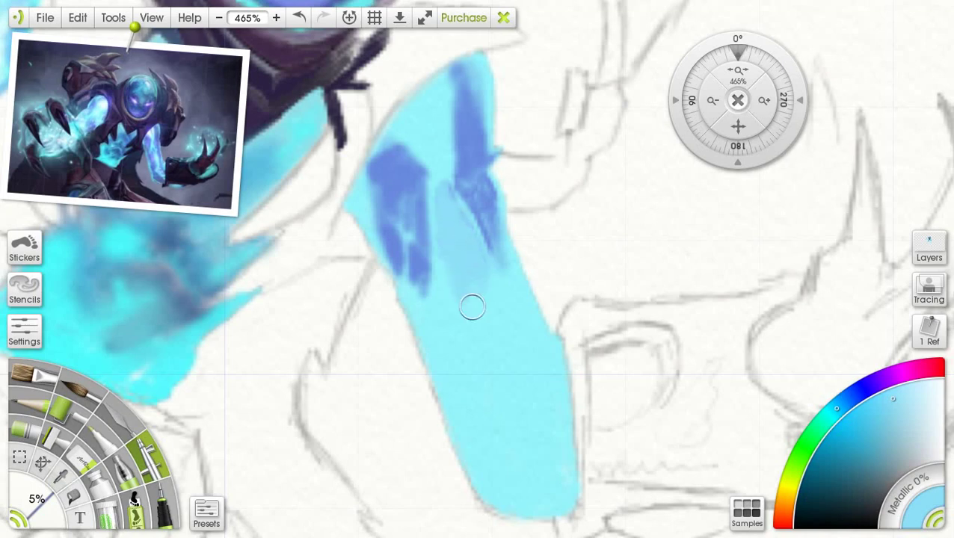
# Step: Sample the mid blue from the arm shading and airbrush softer streaks down its middle, right side and near its top
pyautogui.click(64, 477)
pyautogui.click(431, 240)
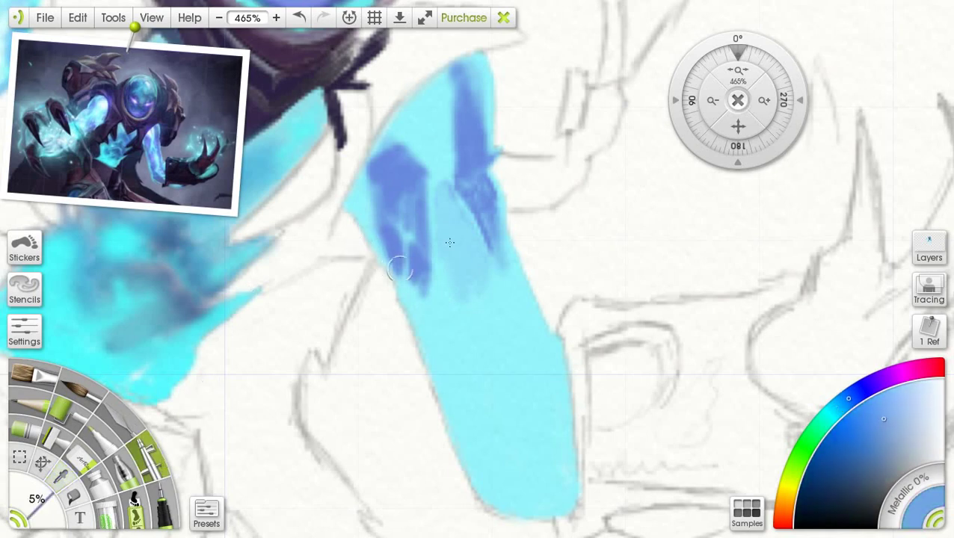
pyautogui.moveTo(459, 240)
pyautogui.mouseDown()
pyautogui.moveTo(459, 212)
pyautogui.moveTo(464, 222)
pyautogui.moveTo(465, 237)
pyautogui.moveTo(447, 192)
pyautogui.moveTo(473, 257)
pyautogui.moveTo(519, 321)
pyautogui.moveTo(496, 252)
pyautogui.moveTo(515, 291)
pyautogui.moveTo(522, 278)
pyautogui.moveTo(512, 283)
pyautogui.moveTo(491, 268)
pyautogui.moveTo(497, 300)
pyautogui.mouseUp()
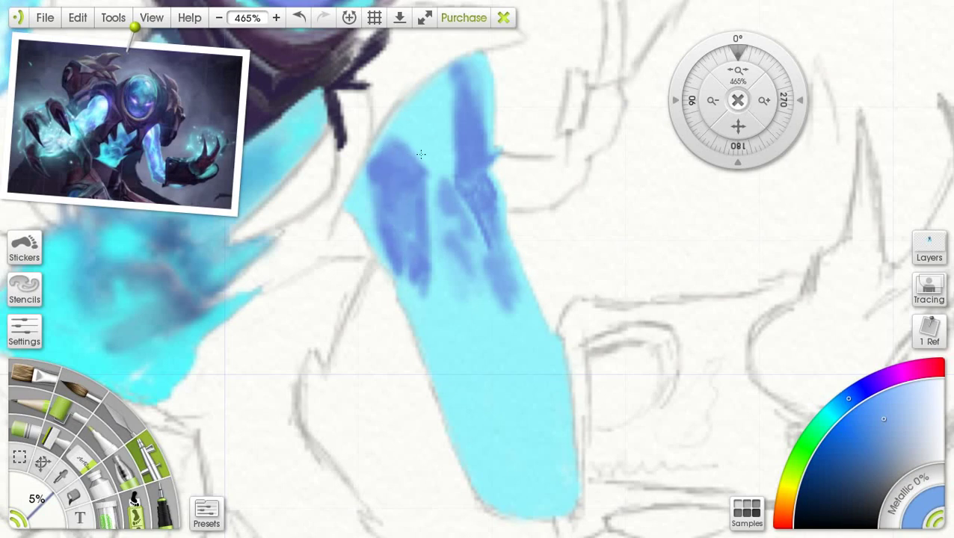
pyautogui.moveTo(419, 99); pyautogui.dragTo(432, 122)
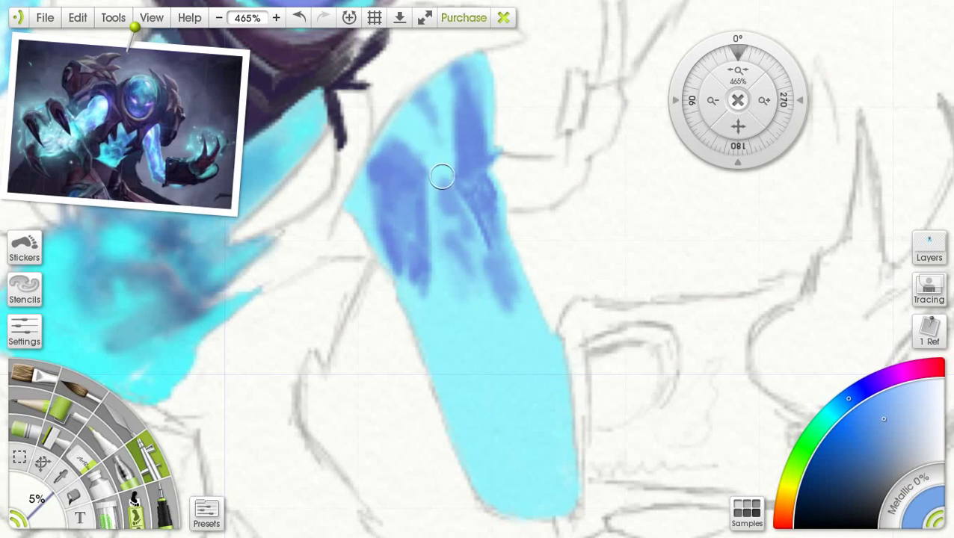
# Step: Sample the arm's base cyan, lighten it to near white and airbrush highlights on the top of the arm
pyautogui.click(61, 476)
pyautogui.click(433, 353)
pyautogui.click(150, 455)
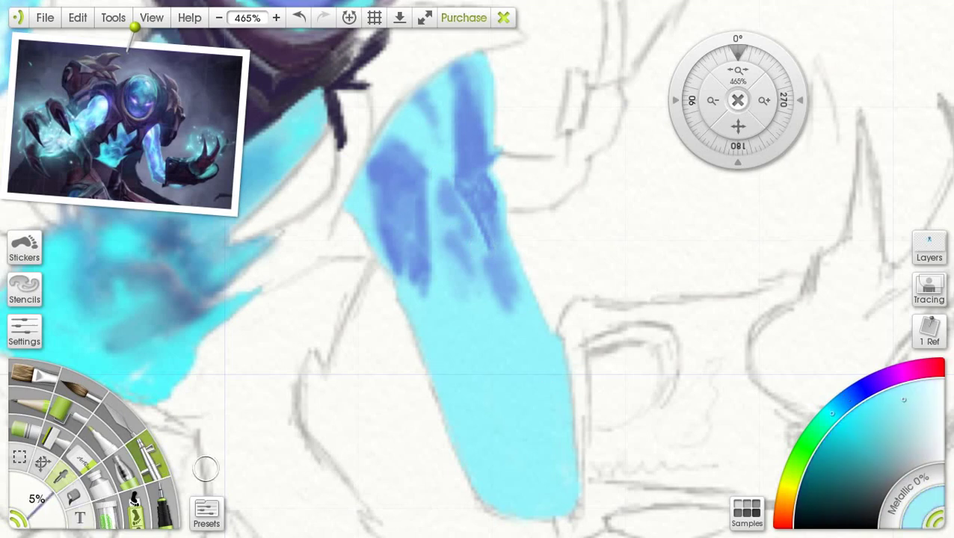
pyautogui.click(928, 386)
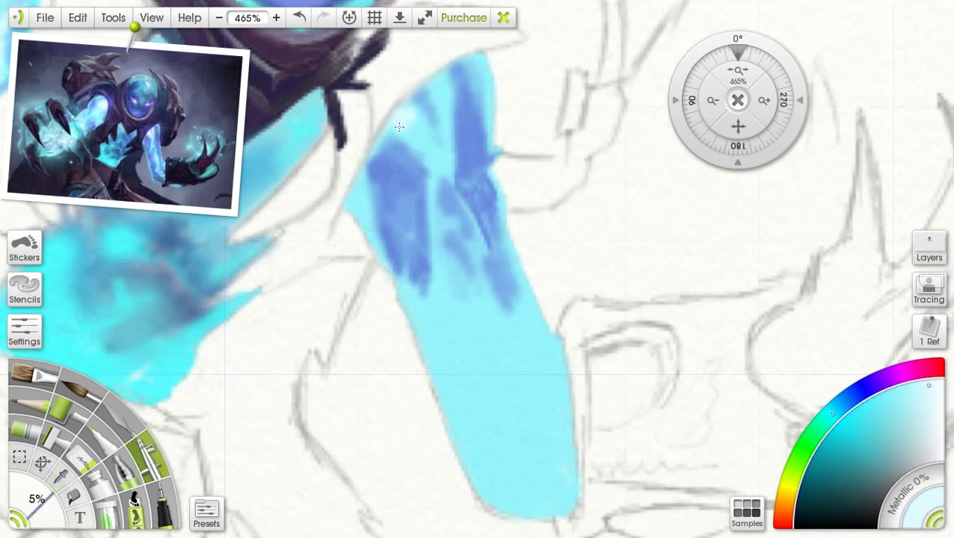
pyautogui.moveTo(413, 141)
pyautogui.mouseDown()
pyautogui.moveTo(388, 134)
pyautogui.moveTo(424, 149)
pyautogui.mouseUp()
pyautogui.moveTo(433, 85)
pyautogui.mouseDown()
pyautogui.moveTo(444, 95)
pyautogui.moveTo(440, 147)
pyautogui.mouseUp()
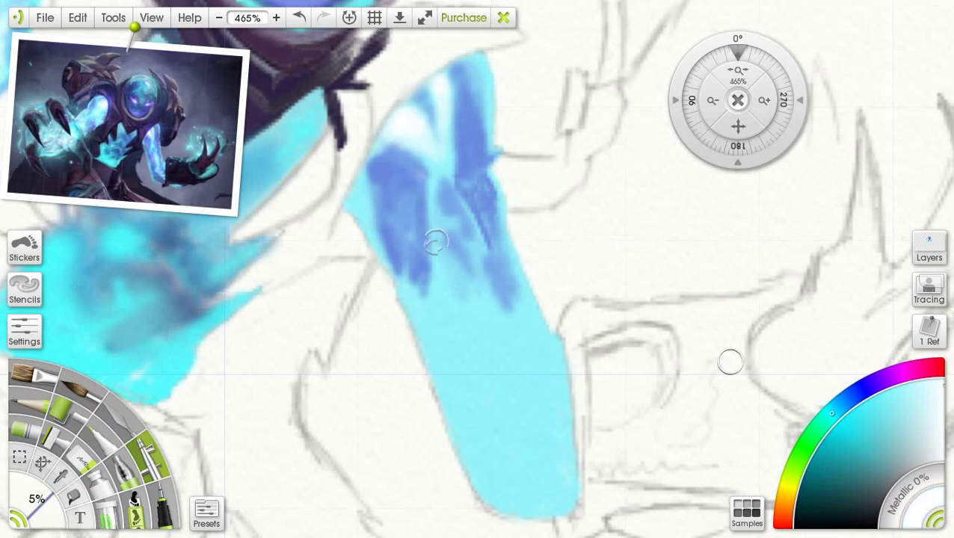
# Step: Choose pale cyan and airbrush light streaks between the blue patches of the upper arm, undoing the last stroke
pyautogui.click(903, 416)
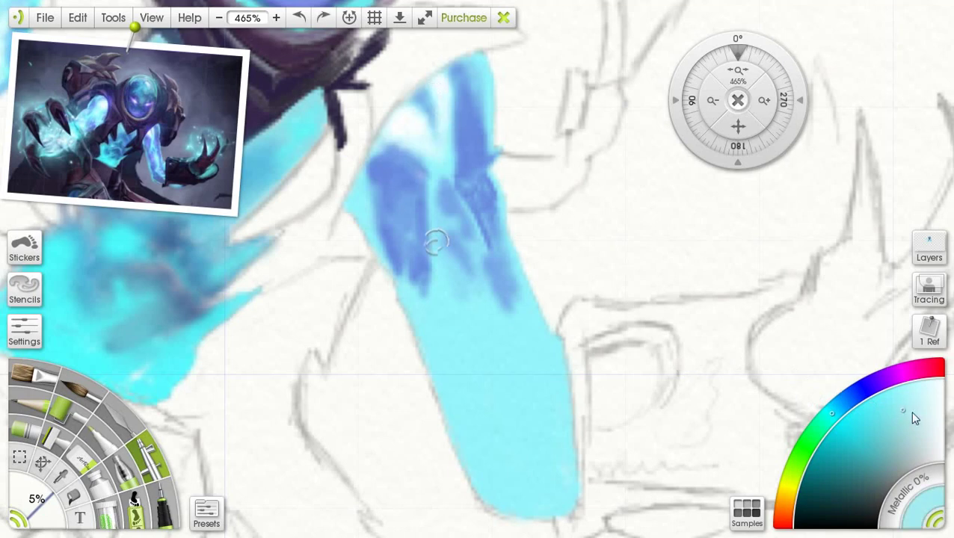
pyautogui.click(920, 408)
pyautogui.moveTo(434, 91)
pyautogui.mouseDown()
pyautogui.moveTo(432, 118)
pyautogui.moveTo(430, 97)
pyautogui.mouseUp()
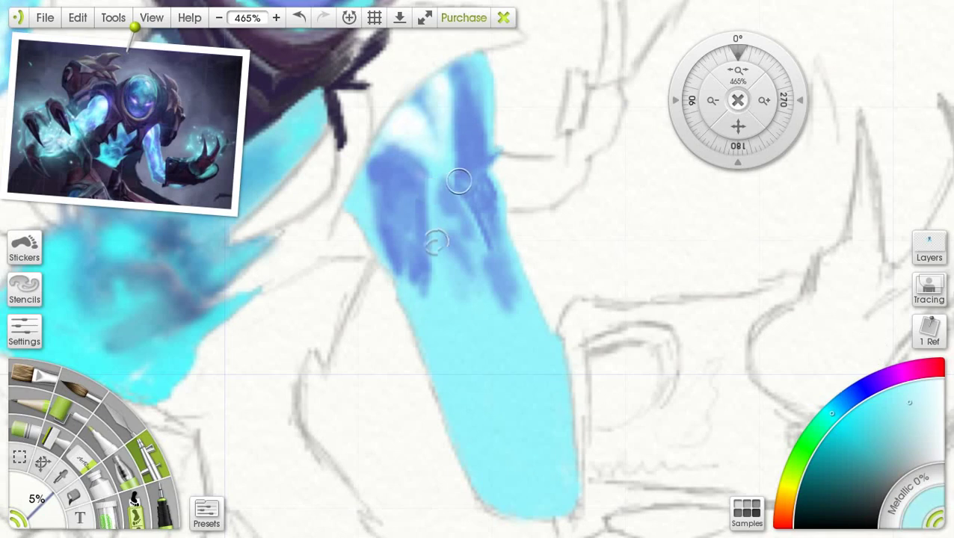
pyautogui.moveTo(441, 168)
pyautogui.mouseDown()
pyautogui.moveTo(435, 227)
pyautogui.moveTo(455, 205)
pyautogui.moveTo(449, 138)
pyautogui.moveTo(450, 188)
pyautogui.moveTo(482, 245)
pyautogui.moveTo(484, 234)
pyautogui.moveTo(483, 255)
pyautogui.moveTo(480, 239)
pyautogui.moveTo(454, 233)
pyautogui.moveTo(483, 266)
pyautogui.moveTo(456, 295)
pyautogui.moveTo(473, 278)
pyautogui.moveTo(452, 288)
pyautogui.moveTo(437, 329)
pyautogui.moveTo(433, 252)
pyautogui.moveTo(399, 262)
pyautogui.moveTo(422, 308)
pyautogui.moveTo(408, 281)
pyautogui.mouseUp()
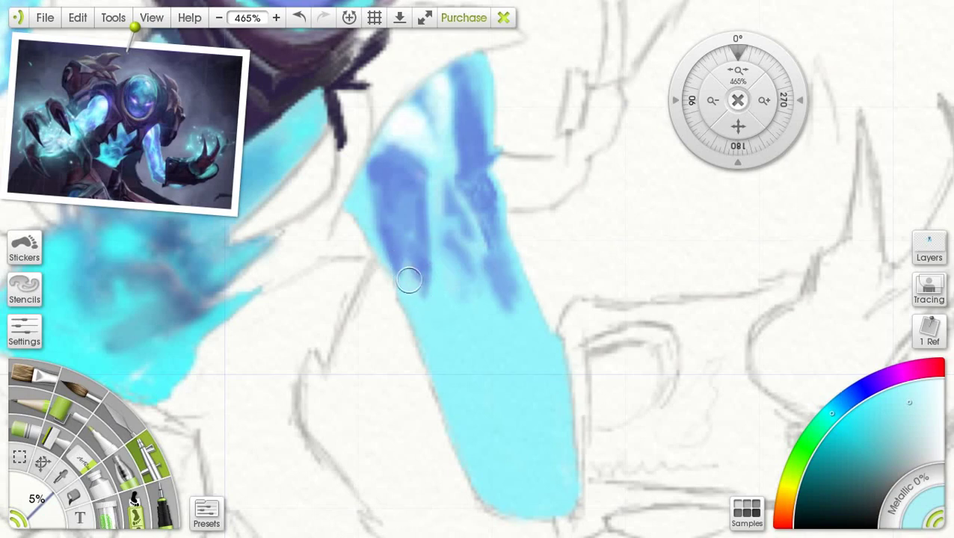
pyautogui.moveTo(379, 210); pyautogui.dragTo(367, 205)
pyautogui.scroll(1, 488, 236)
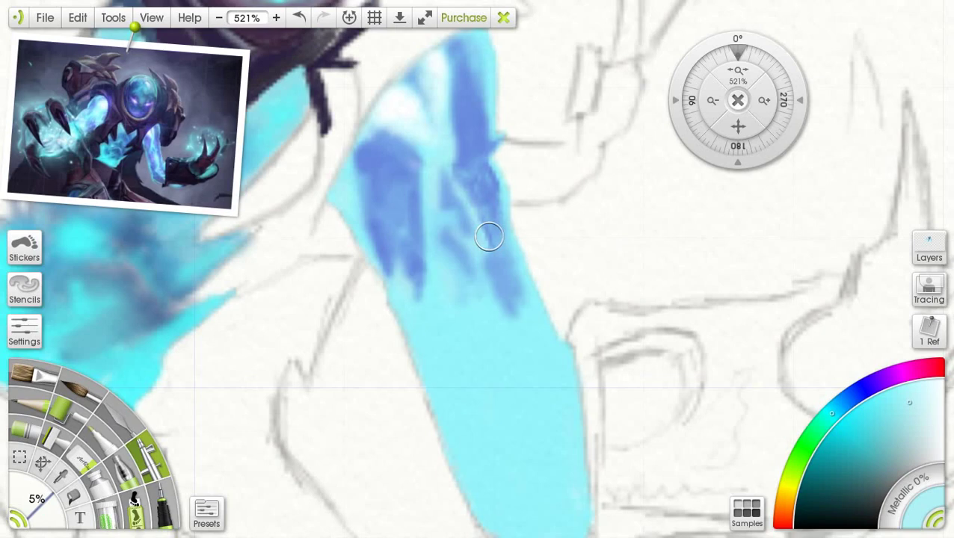
pyautogui.hotkey('ctrl', 'z')
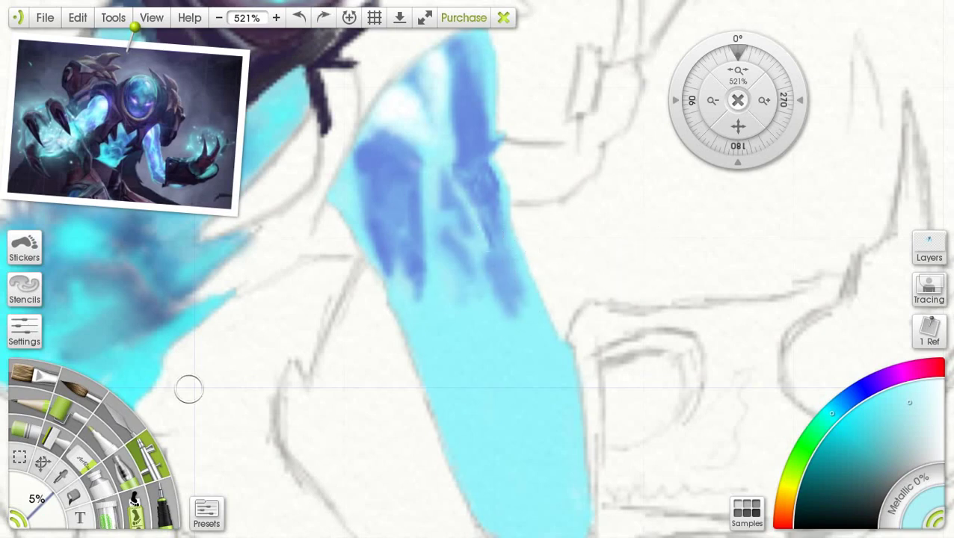
# Step: Sample mid blue from the arm and airbrush two shading bands down both sides of the lower arm
pyautogui.click(60, 473)
pyautogui.click(502, 293)
pyautogui.click(151, 455)
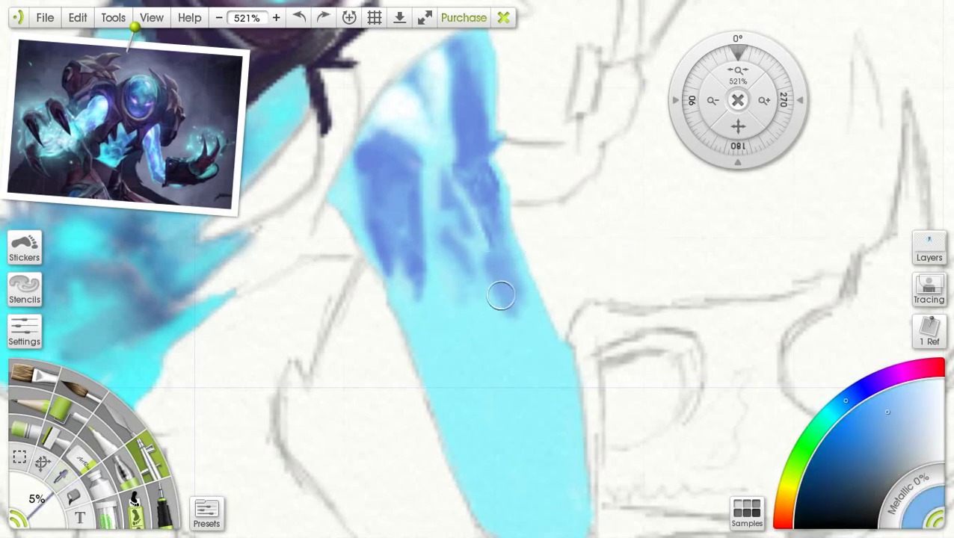
pyautogui.moveTo(501, 295)
pyautogui.mouseDown()
pyautogui.moveTo(517, 335)
pyautogui.moveTo(516, 300)
pyautogui.moveTo(512, 327)
pyautogui.moveTo(523, 349)
pyautogui.moveTo(523, 319)
pyautogui.moveTo(517, 325)
pyautogui.moveTo(516, 317)
pyautogui.moveTo(525, 337)
pyautogui.moveTo(519, 397)
pyautogui.moveTo(537, 394)
pyautogui.moveTo(521, 379)
pyautogui.moveTo(529, 330)
pyautogui.moveTo(532, 384)
pyautogui.moveTo(543, 404)
pyautogui.mouseUp()
pyautogui.moveTo(425, 319)
pyautogui.mouseDown()
pyautogui.moveTo(411, 289)
pyautogui.moveTo(432, 299)
pyautogui.moveTo(446, 326)
pyautogui.moveTo(437, 314)
pyautogui.moveTo(438, 346)
pyautogui.moveTo(429, 338)
pyautogui.moveTo(460, 393)
pyautogui.moveTo(467, 373)
pyautogui.moveTo(475, 390)
pyautogui.moveTo(467, 416)
pyautogui.moveTo(478, 403)
pyautogui.moveTo(455, 402)
pyautogui.moveTo(461, 422)
pyautogui.moveTo(468, 401)
pyautogui.moveTo(485, 411)
pyautogui.moveTo(465, 424)
pyautogui.moveTo(478, 385)
pyautogui.mouseUp()
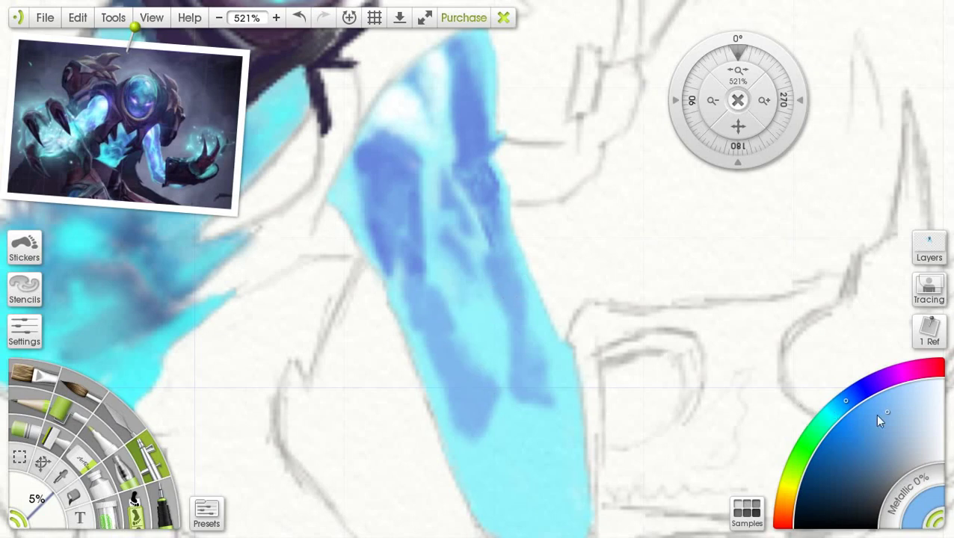
# Step: Choose a violet-blue using the reference arm and airbrush it along the lower arm's left shading band toward the bottom
pyautogui.click(904, 412)
pyautogui.moveTo(904, 408)
pyautogui.mouseDown()
pyautogui.moveTo(879, 420)
pyautogui.moveTo(858, 396)
pyautogui.moveTo(900, 392)
pyautogui.moveTo(892, 451)
pyautogui.mouseUp()
pyautogui.moveTo(152, 150)
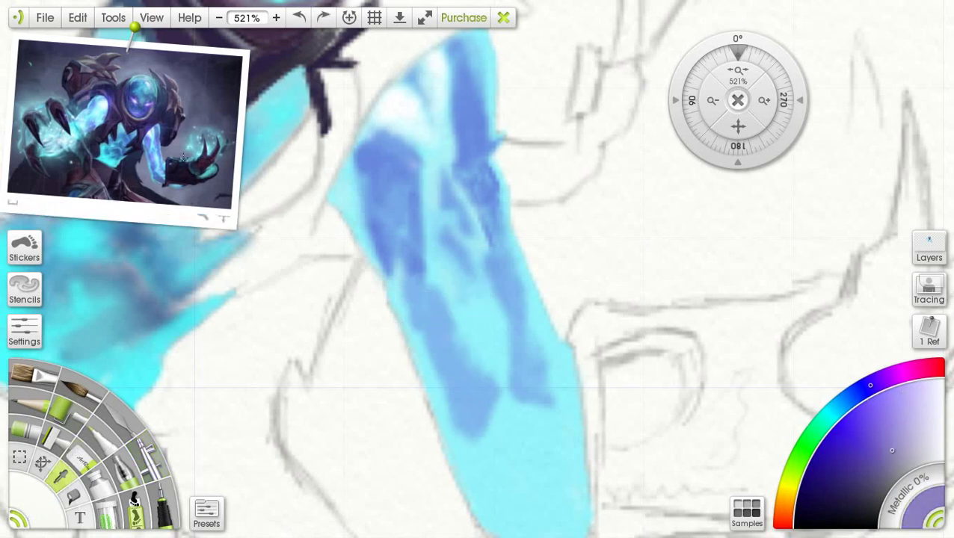
pyautogui.click(140, 456)
pyautogui.moveTo(456, 338)
pyautogui.mouseDown()
pyautogui.moveTo(420, 332)
pyautogui.moveTo(437, 311)
pyautogui.mouseUp()
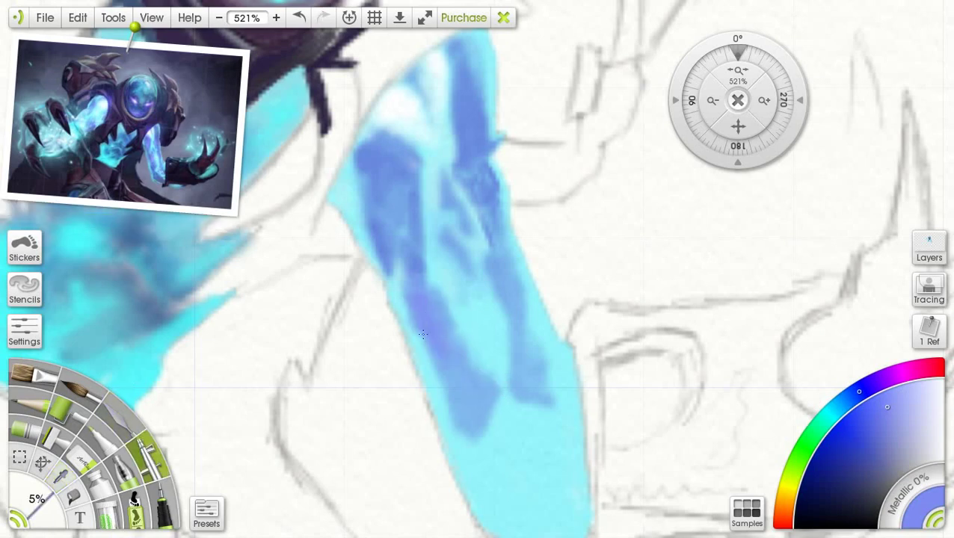
pyautogui.moveTo(482, 423)
pyautogui.mouseDown()
pyautogui.moveTo(480, 451)
pyautogui.moveTo(480, 438)
pyautogui.moveTo(492, 486)
pyautogui.moveTo(474, 456)
pyautogui.moveTo(490, 501)
pyautogui.mouseUp()
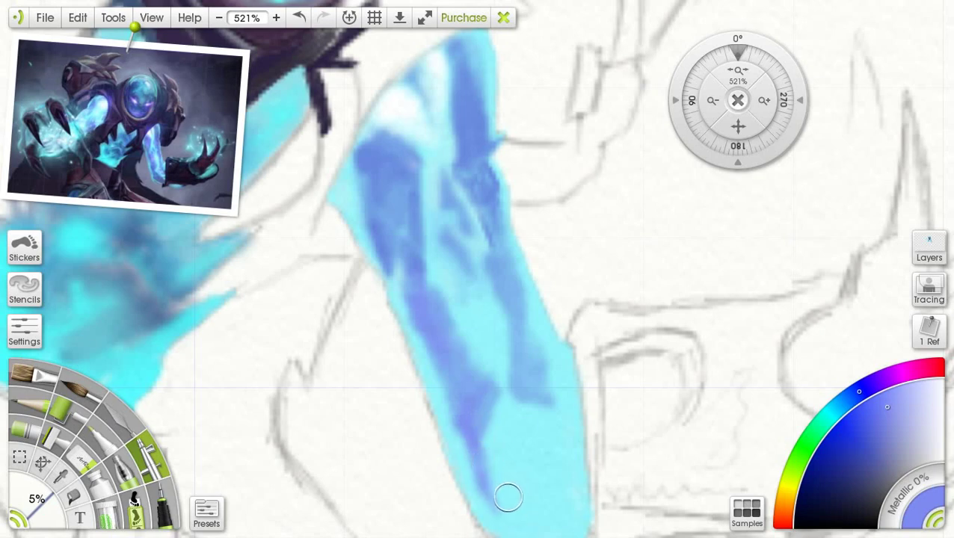
# Step: Sample darker blue from the reference arm and airbrush a soft shadow across the arm's bottom end at 10% size
pyautogui.click(153, 169)
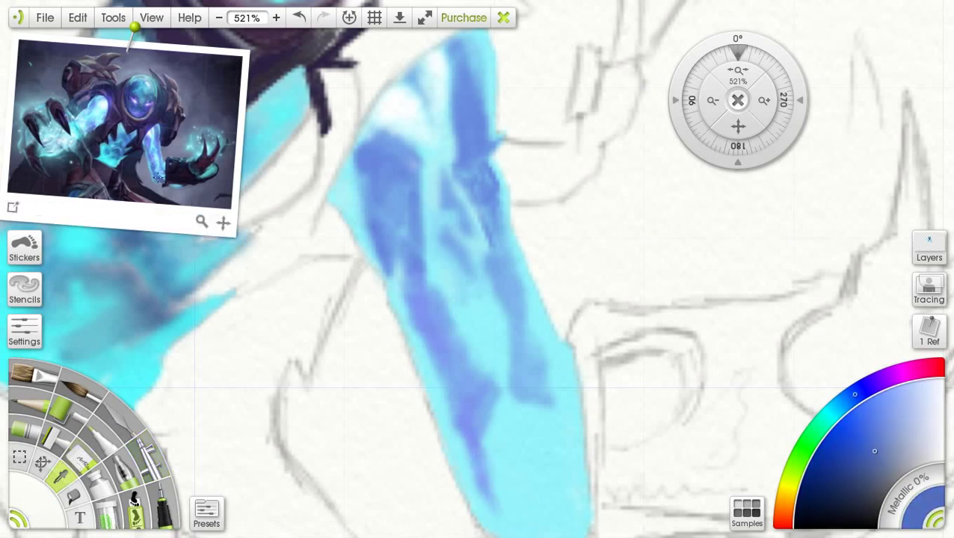
pyautogui.click(144, 452)
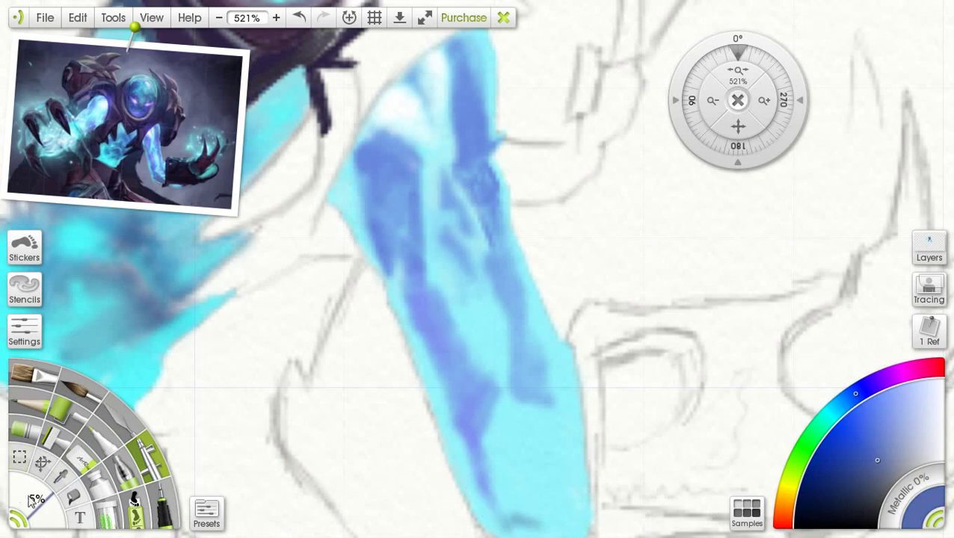
pyautogui.press(']')
pyautogui.moveTo(496, 511)
pyautogui.mouseDown()
pyautogui.moveTo(517, 501)
pyautogui.moveTo(532, 509)
pyautogui.moveTo(500, 486)
pyautogui.moveTo(530, 490)
pyautogui.moveTo(562, 515)
pyautogui.moveTo(556, 531)
pyautogui.moveTo(527, 516)
pyautogui.mouseUp()
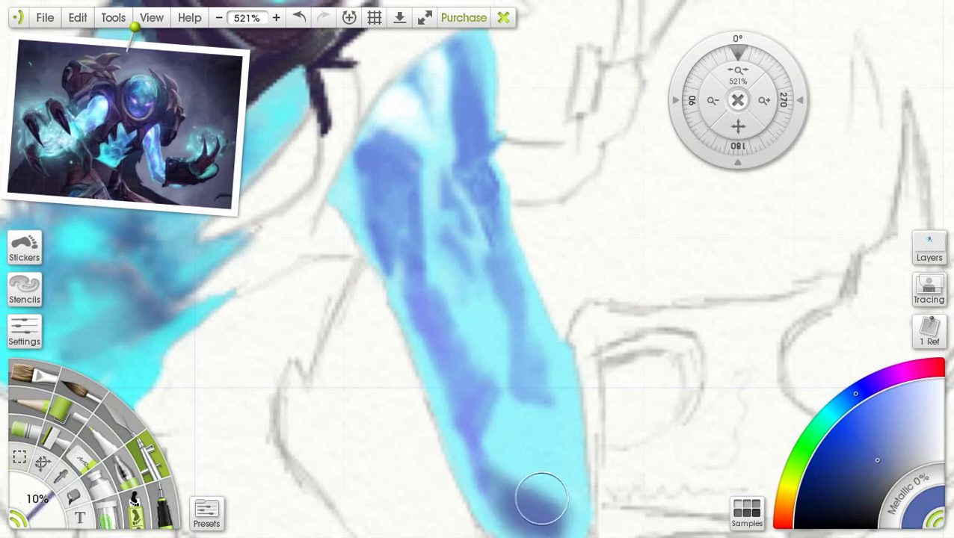
pyautogui.hotkey('ctrl', 'z')
# Step: Airbrush thin dark blue lines along the lower arm's left shading at 2% size, and soften them at 7%
pyautogui.moveTo(46, 502); pyautogui.dragTo(30, 512)
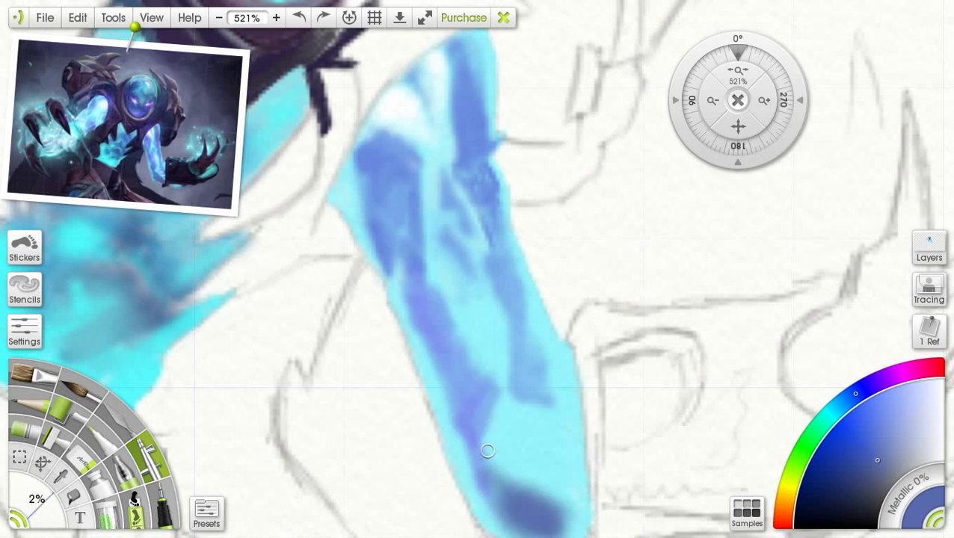
pyautogui.moveTo(470, 430)
pyautogui.mouseDown()
pyautogui.moveTo(469, 381)
pyautogui.moveTo(446, 381)
pyautogui.moveTo(440, 370)
pyautogui.moveTo(450, 396)
pyautogui.moveTo(419, 322)
pyautogui.mouseUp()
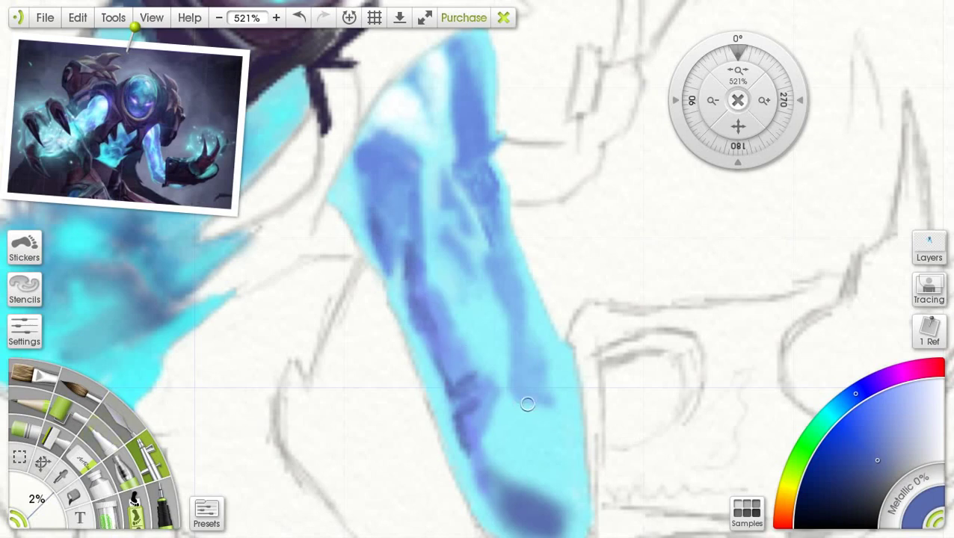
pyautogui.moveTo(39, 505); pyautogui.dragTo(47, 506)
pyautogui.moveTo(478, 423)
pyautogui.mouseDown()
pyautogui.moveTo(471, 367)
pyautogui.moveTo(429, 332)
pyautogui.mouseUp()
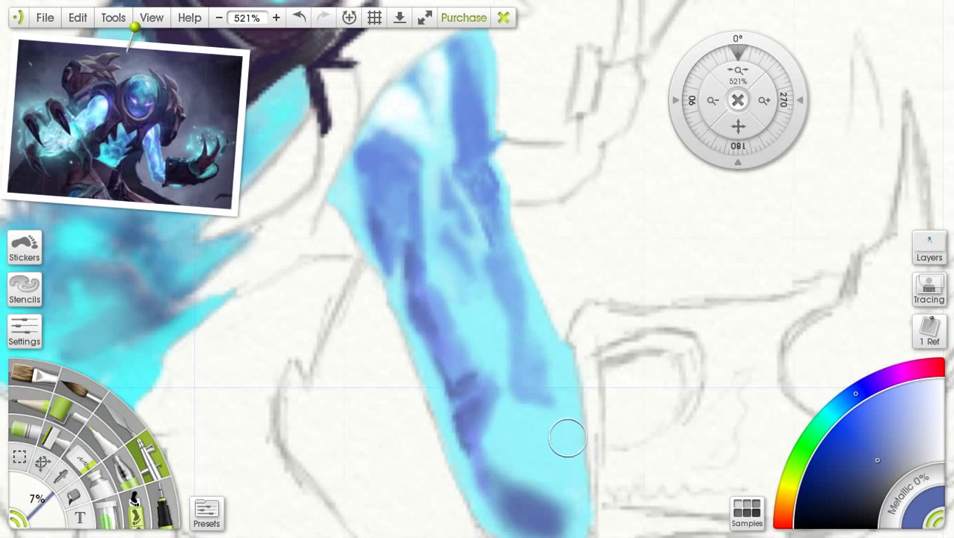
# Step: Airbrush dark and slightly lighter blue patches on the arm's lower right side at 7% size, adding fine 2% strokes
pyautogui.moveTo(567, 438)
pyautogui.mouseDown()
pyautogui.moveTo(576, 473)
pyautogui.moveTo(574, 440)
pyautogui.moveTo(578, 470)
pyautogui.moveTo(568, 437)
pyautogui.mouseUp()
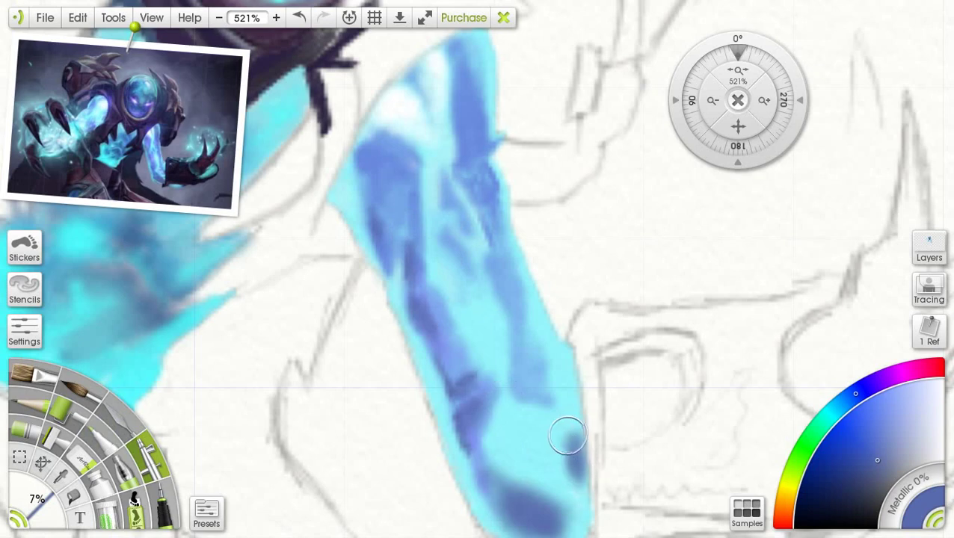
pyautogui.click(890, 448)
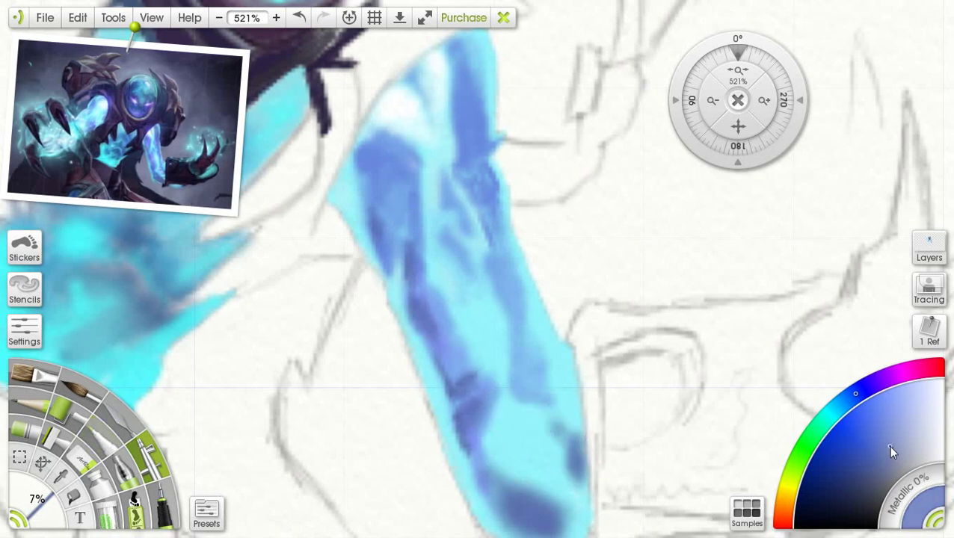
pyautogui.moveTo(891, 447); pyautogui.dragTo(888, 443)
pyautogui.moveTo(554, 422)
pyautogui.mouseDown()
pyautogui.moveTo(522, 428)
pyautogui.moveTo(575, 492)
pyautogui.moveTo(558, 420)
pyautogui.moveTo(546, 420)
pyautogui.moveTo(539, 389)
pyautogui.mouseUp()
pyautogui.moveTo(530, 432); pyautogui.dragTo(524, 435)
pyautogui.moveTo(36, 501); pyautogui.dragTo(30, 509)
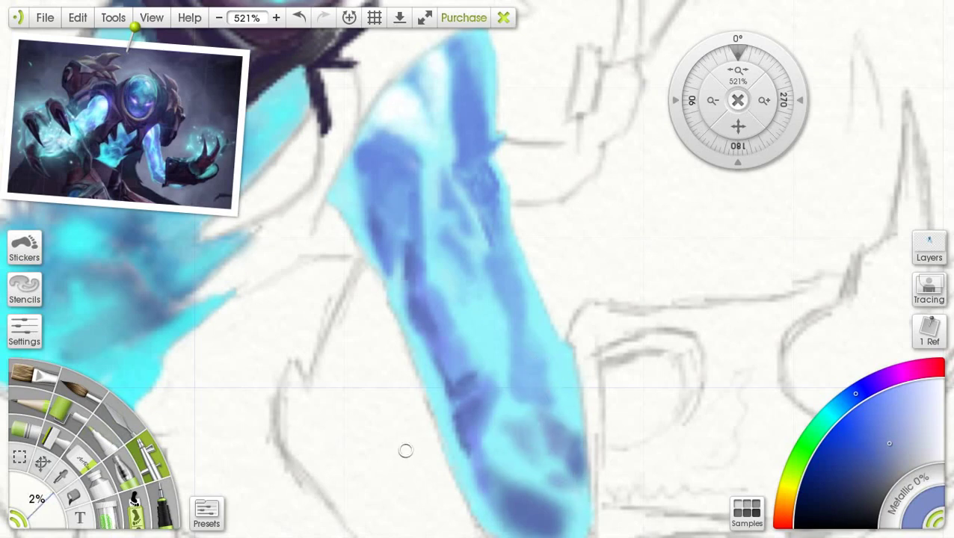
pyautogui.moveTo(522, 424)
pyautogui.mouseDown()
pyautogui.moveTo(548, 419)
pyautogui.moveTo(527, 410)
pyautogui.moveTo(553, 413)
pyautogui.moveTo(504, 393)
pyautogui.moveTo(507, 403)
pyautogui.moveTo(541, 407)
pyautogui.mouseUp()
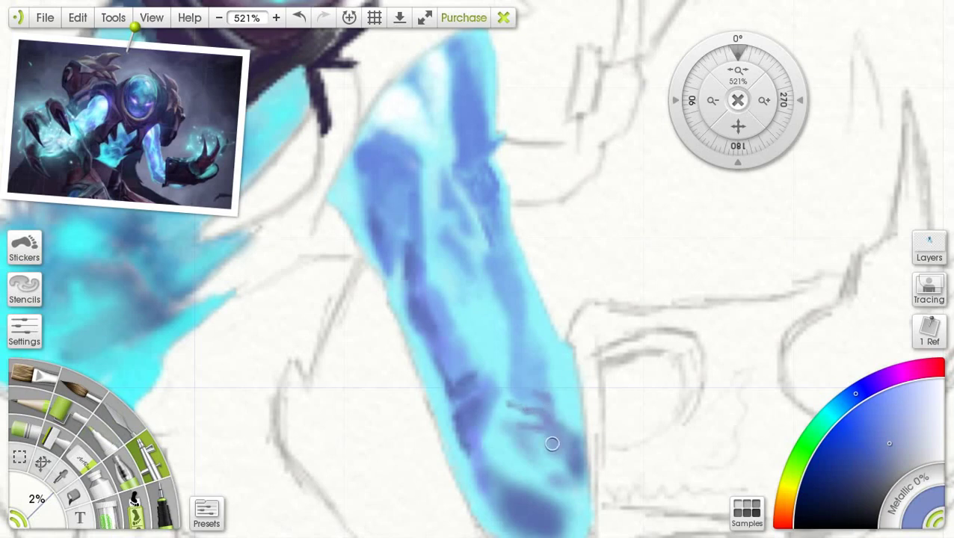
# Step: Choose a deeper blue and airbrush dark accents at 2% size on the lower arm's bottom shadow and its right edge
pyautogui.click(868, 447)
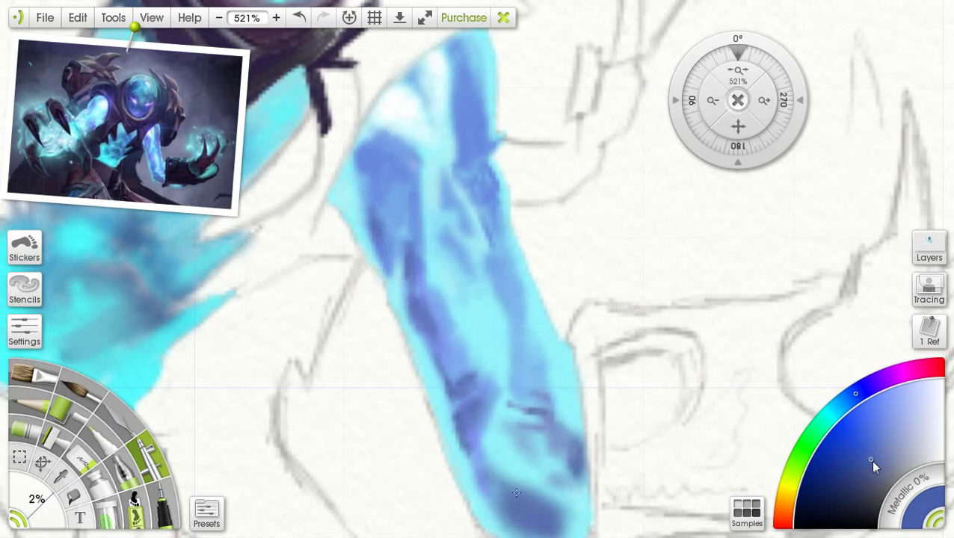
pyautogui.moveTo(495, 472)
pyautogui.mouseDown()
pyautogui.moveTo(526, 491)
pyautogui.moveTo(495, 500)
pyautogui.moveTo(505, 516)
pyautogui.mouseUp()
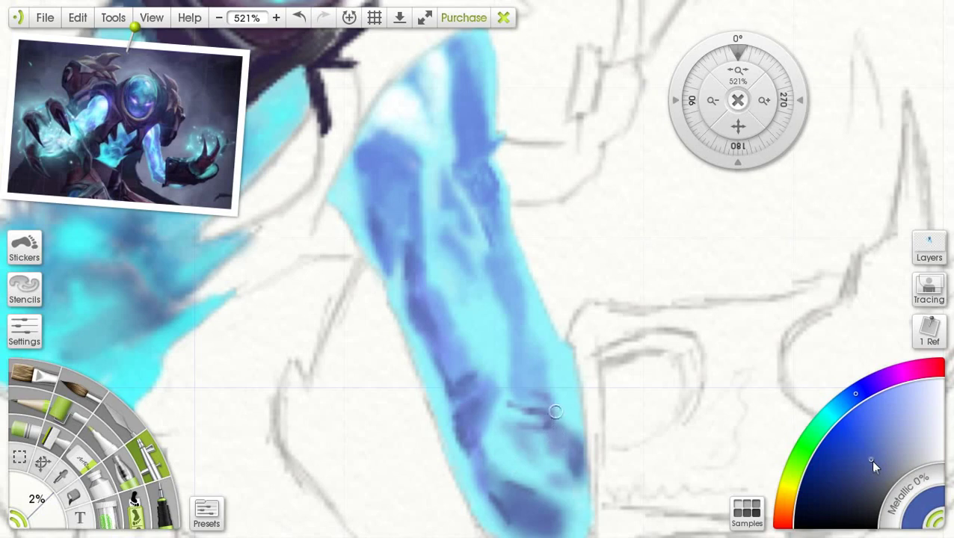
pyautogui.moveTo(552, 353)
pyautogui.mouseDown()
pyautogui.moveTo(562, 354)
pyautogui.moveTo(542, 333)
pyautogui.mouseUp()
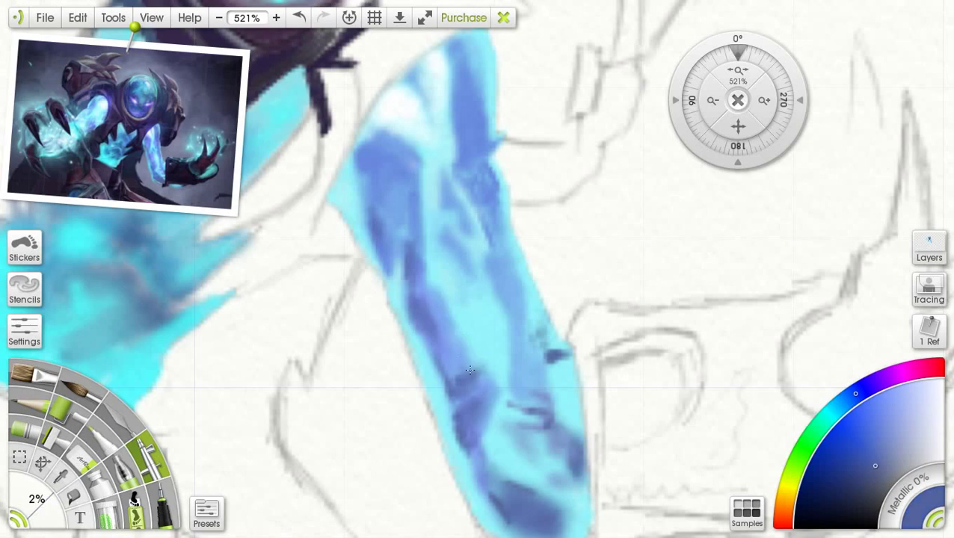
# Step: Sample light cyan from the lower arm, lighten it, and airbrush soft highlights through the arm's middle and lower end at 6% size
pyautogui.click(62, 466)
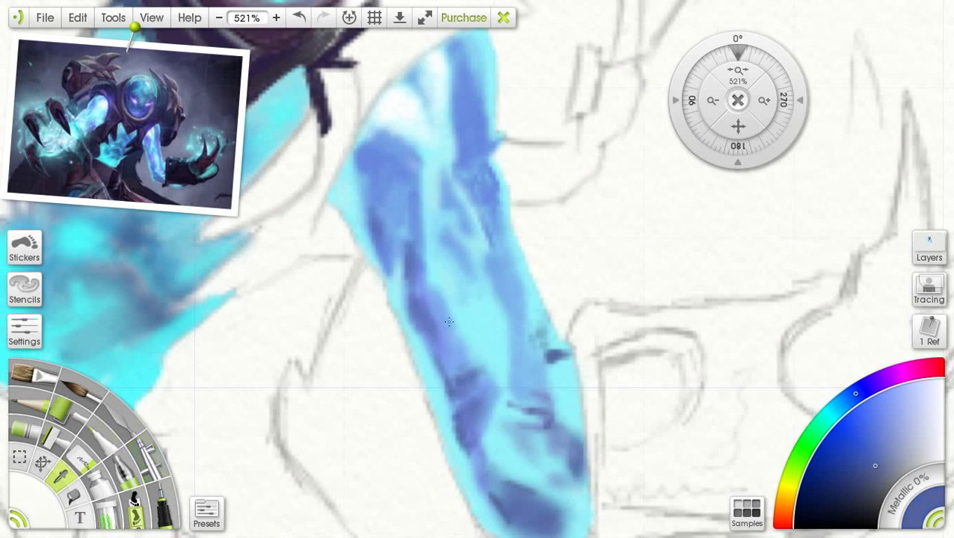
pyautogui.click(450, 322)
pyautogui.click(910, 393)
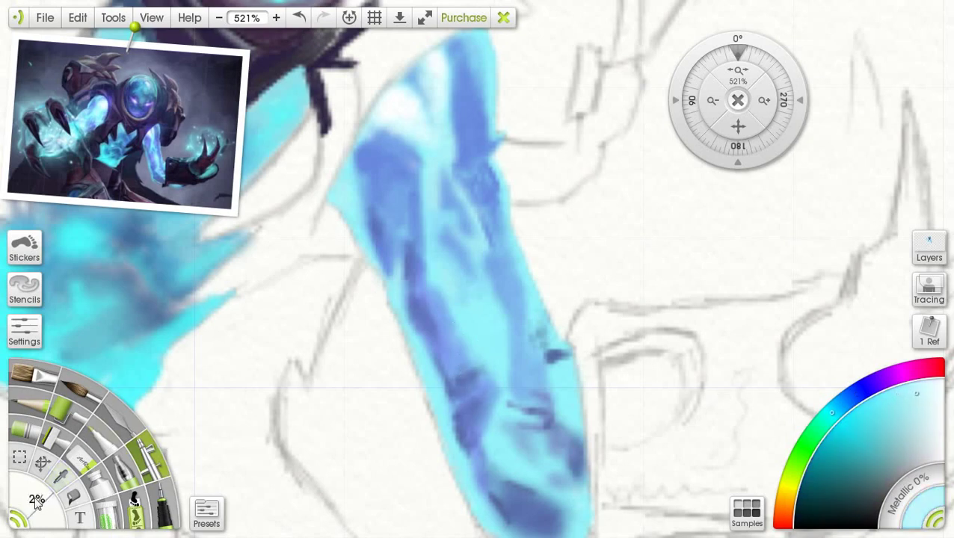
pyautogui.moveTo(36, 503); pyautogui.dragTo(419, 340)
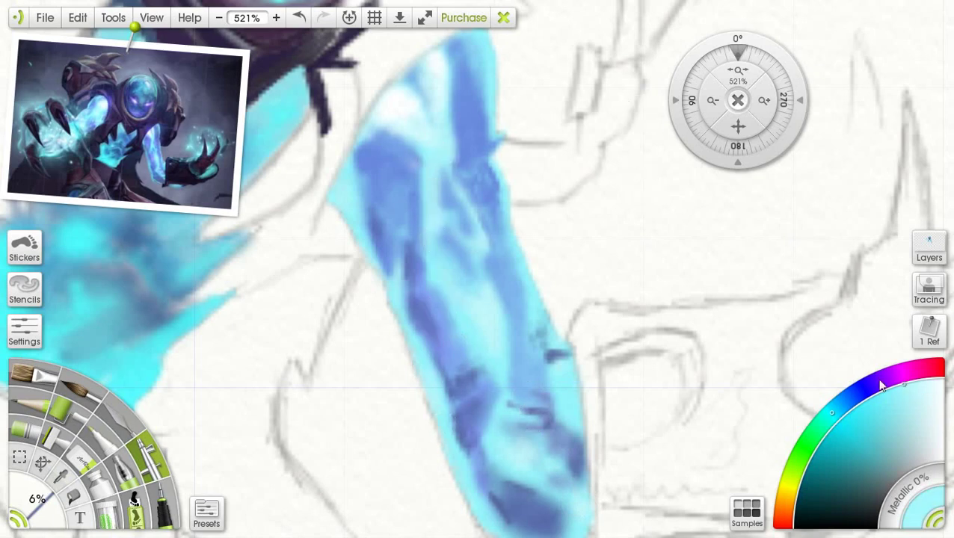
# Step: Sample blue from the other glowing arm, choose a more saturated tone, and airbrush small shading strokes in its centre at 1% size
pyautogui.moveTo(24, 493); pyautogui.dragTo(26, 505)
pyautogui.scroll(-6, 498, 272)
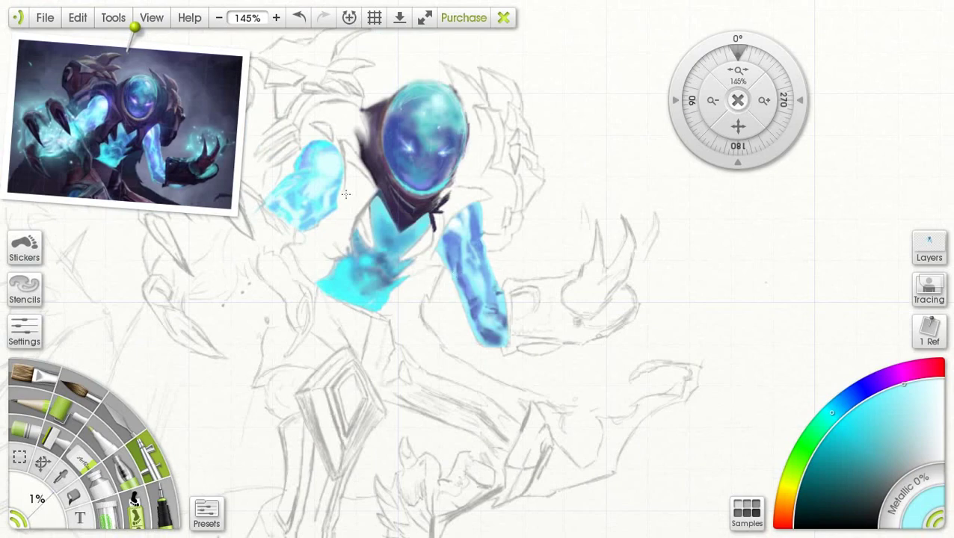
pyautogui.scroll(2, 299, 183)
pyautogui.scroll(-2, 288, 173)
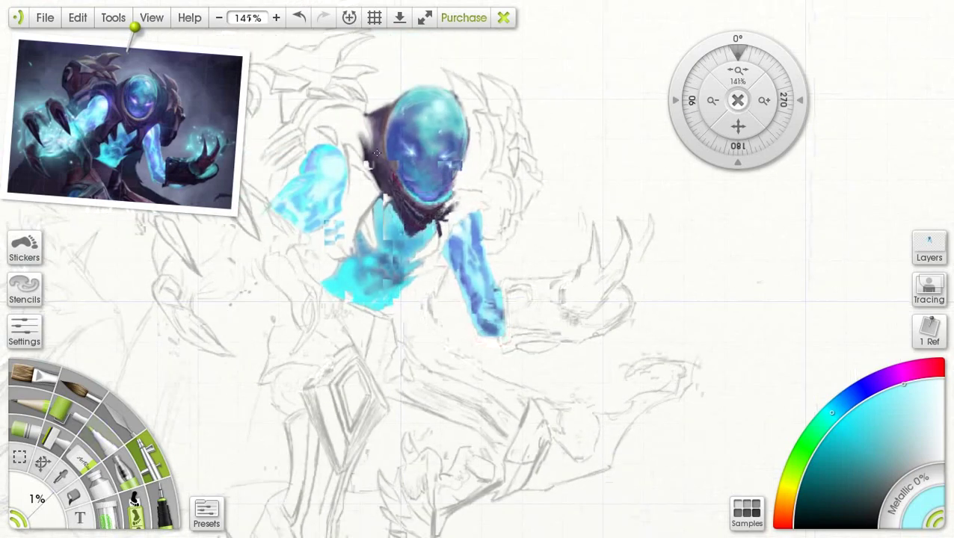
pyautogui.moveTo(741, 130); pyautogui.dragTo(914, 213)
pyautogui.scroll(7, 452, 243)
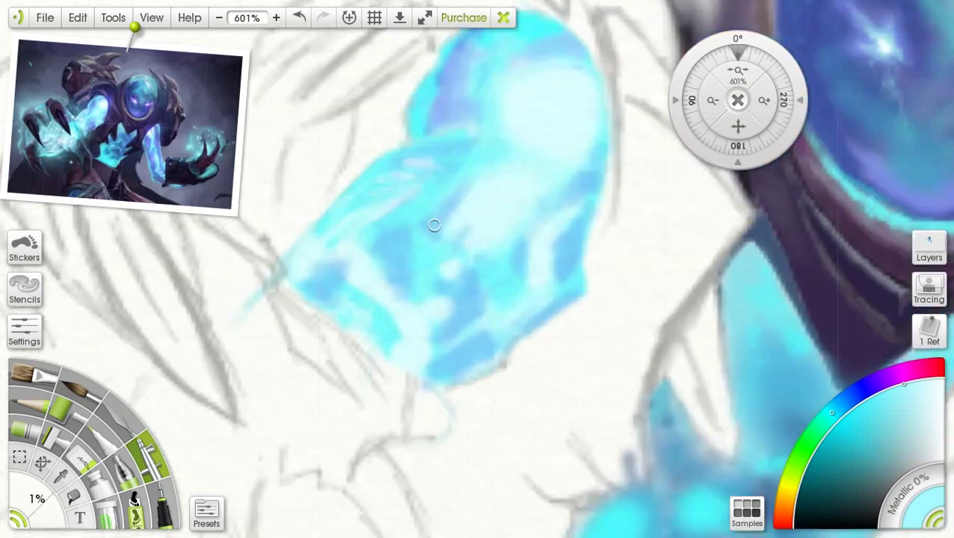
pyautogui.click(61, 476)
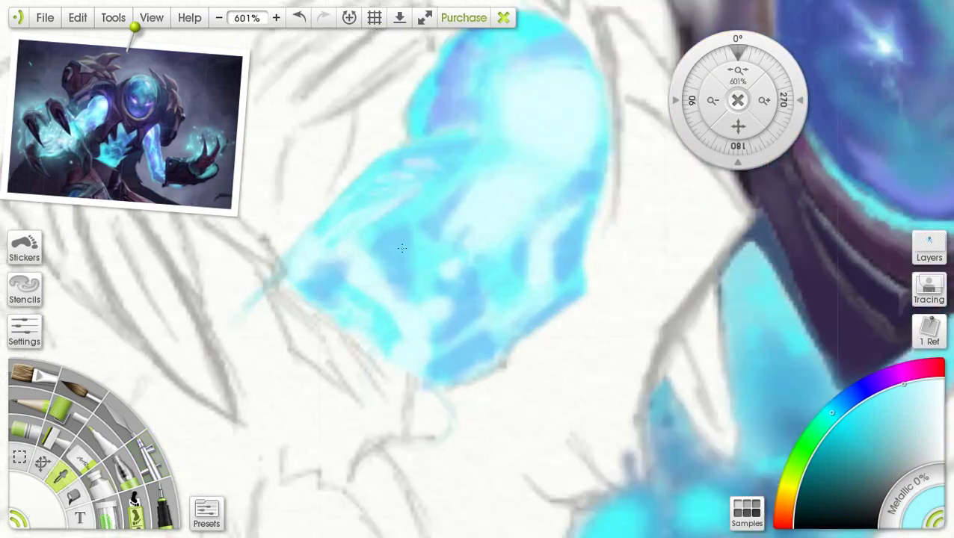
pyautogui.click(516, 298)
pyautogui.click(876, 412)
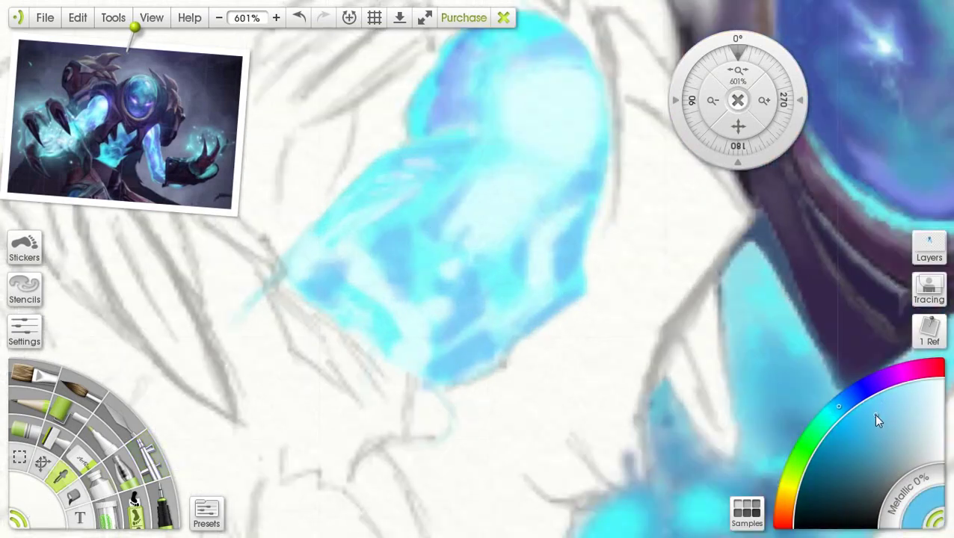
pyautogui.click(867, 416)
pyautogui.click(153, 447)
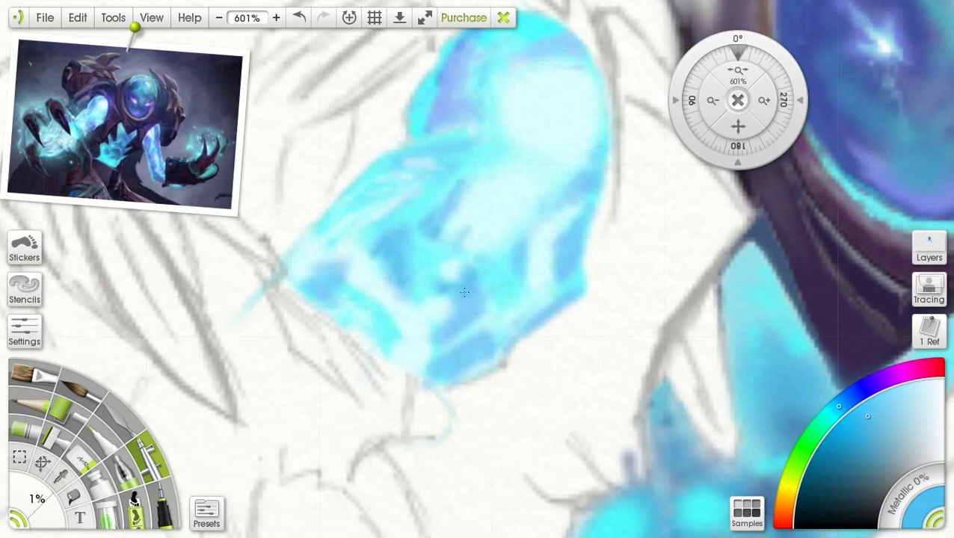
# Step: Sample periwinkle blue from that arm's upper shadow, deepen it, and airbrush patches along its lower-left, right and bottom edges
pyautogui.click(60, 475)
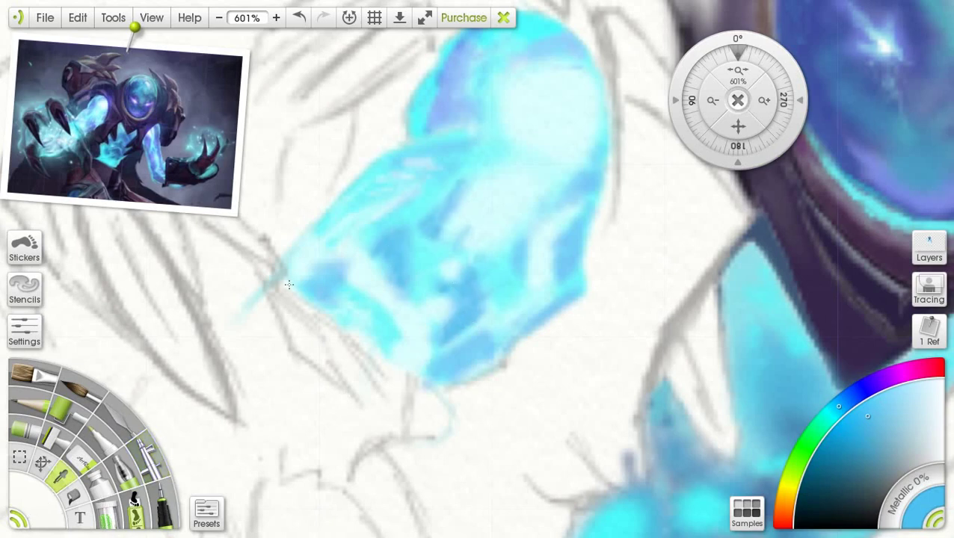
pyautogui.click(449, 98)
pyautogui.click(144, 448)
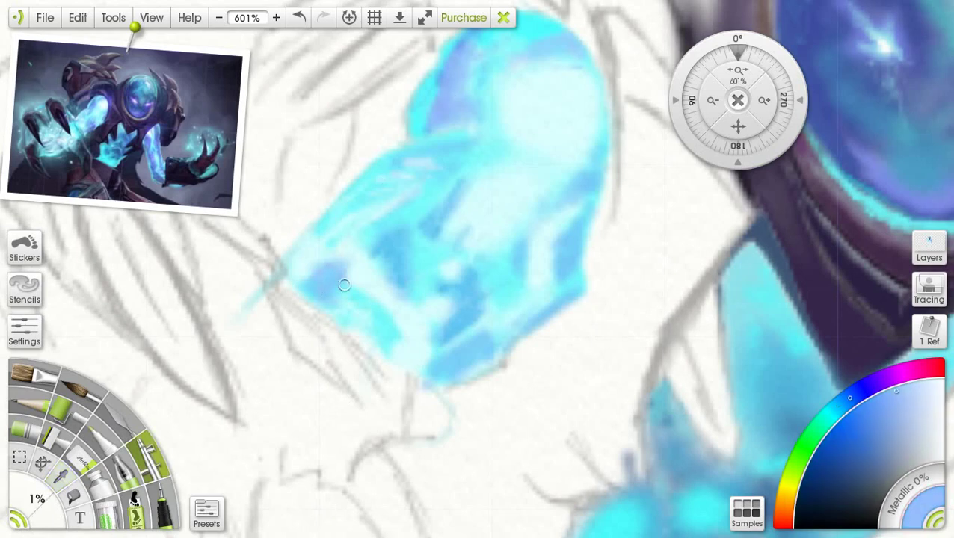
pyautogui.click(886, 396)
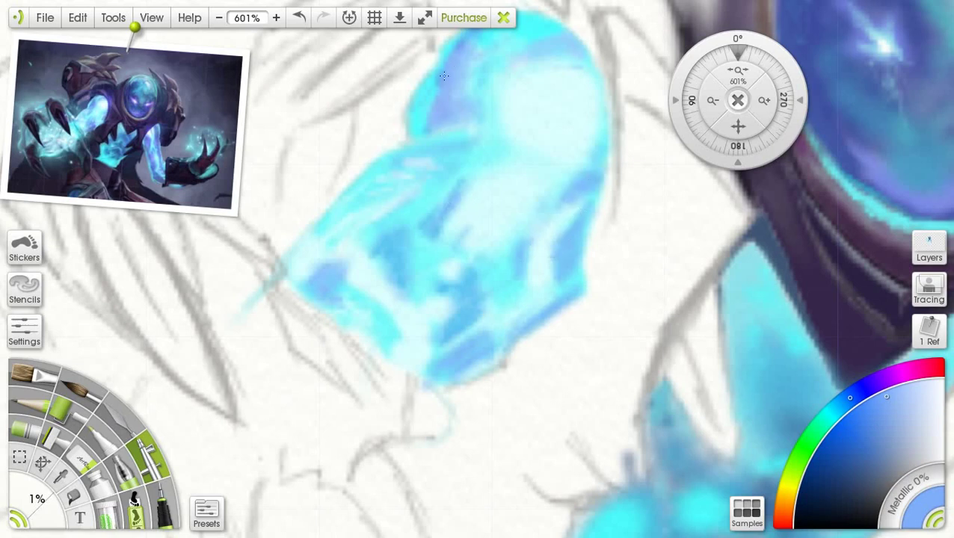
# Step: Choose a stronger blue and airbrush shading on the arm's upper-left and top edges, adding thin lines across its middle
pyautogui.click(872, 404)
pyautogui.moveTo(452, 55); pyautogui.dragTo(440, 123)
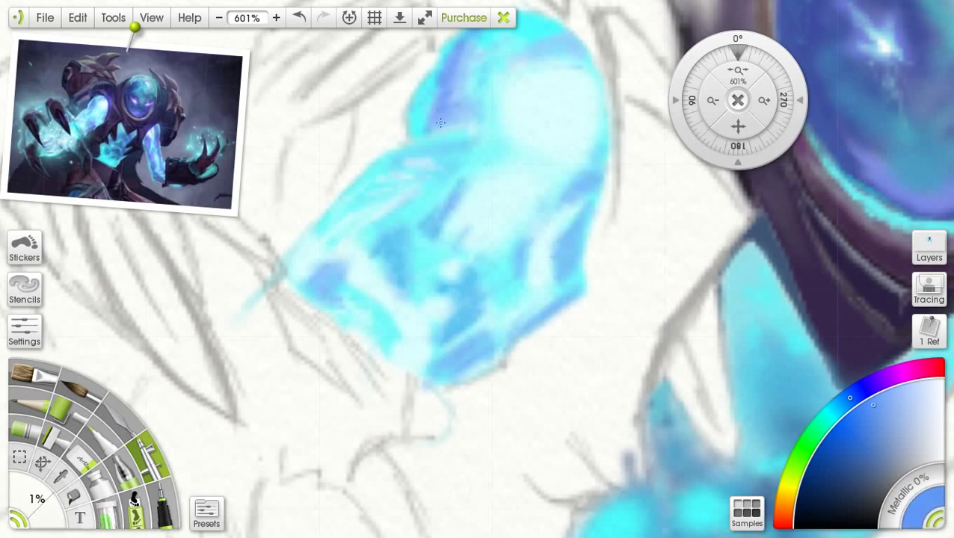
pyautogui.moveTo(528, 48); pyautogui.dragTo(566, 39)
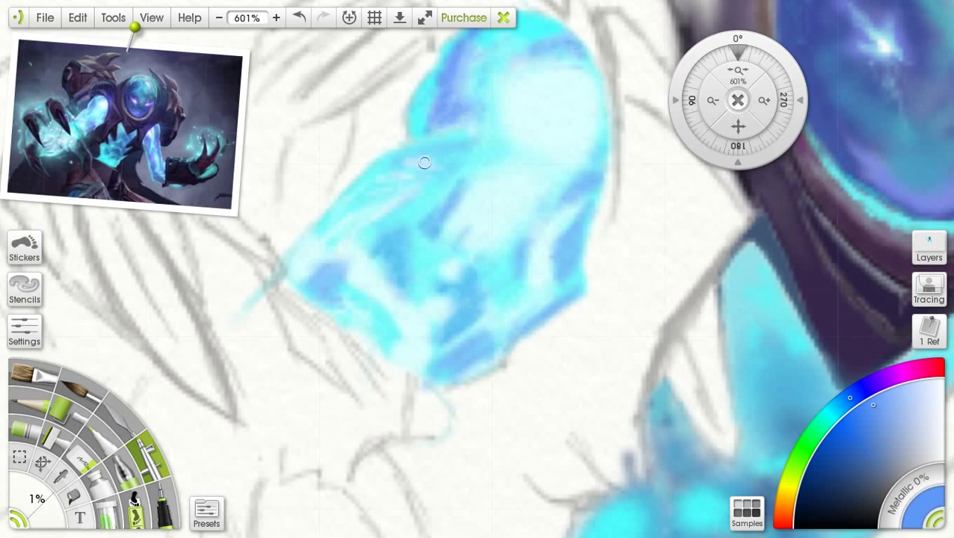
pyautogui.moveTo(408, 159); pyautogui.dragTo(473, 135)
pyautogui.moveTo(409, 202)
pyautogui.mouseDown()
pyautogui.moveTo(360, 229)
pyautogui.moveTo(347, 218)
pyautogui.mouseUp()
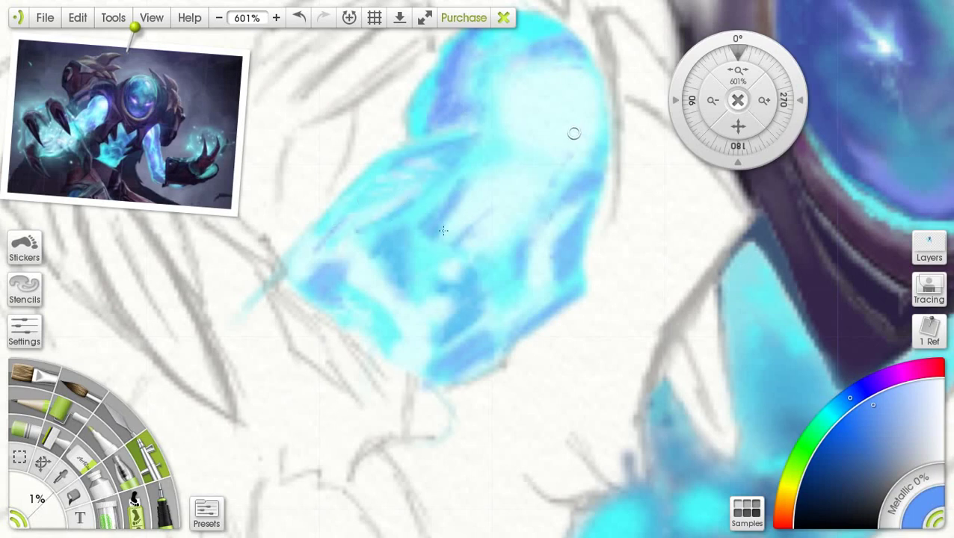
# Step: Sample light blue beside the face's left eye and airbrush a soft glow over the mouth and chin at 5% size
pyautogui.scroll(-5, 573, 134)
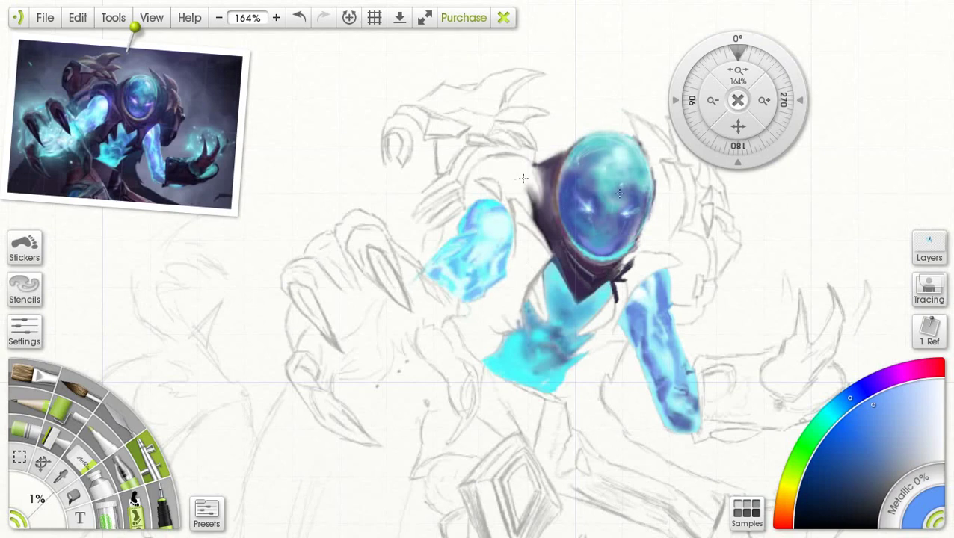
pyautogui.scroll(1, 616, 213)
pyautogui.moveTo(737, 125); pyautogui.dragTo(471, 207)
pyautogui.scroll(4, 429, 287)
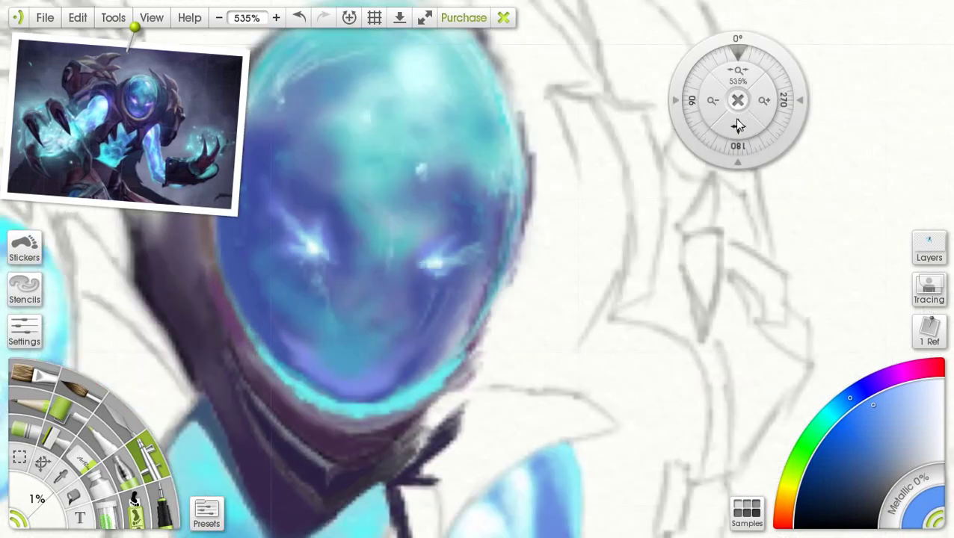
pyautogui.moveTo(737, 125); pyautogui.dragTo(824, 51)
pyautogui.press('alt')
pyautogui.keyDown('alt'); pyautogui.click(406, 163); pyautogui.keyUp('alt')
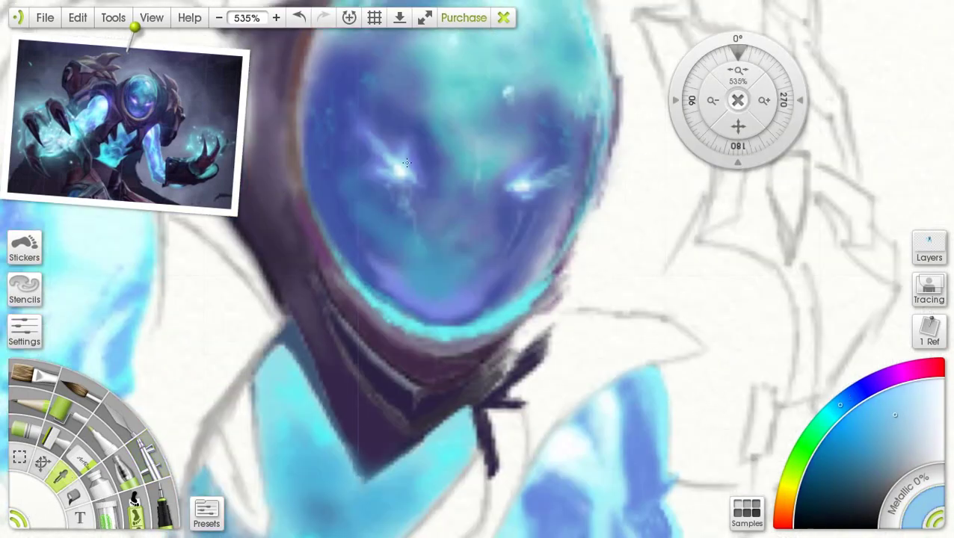
pyautogui.click(157, 465)
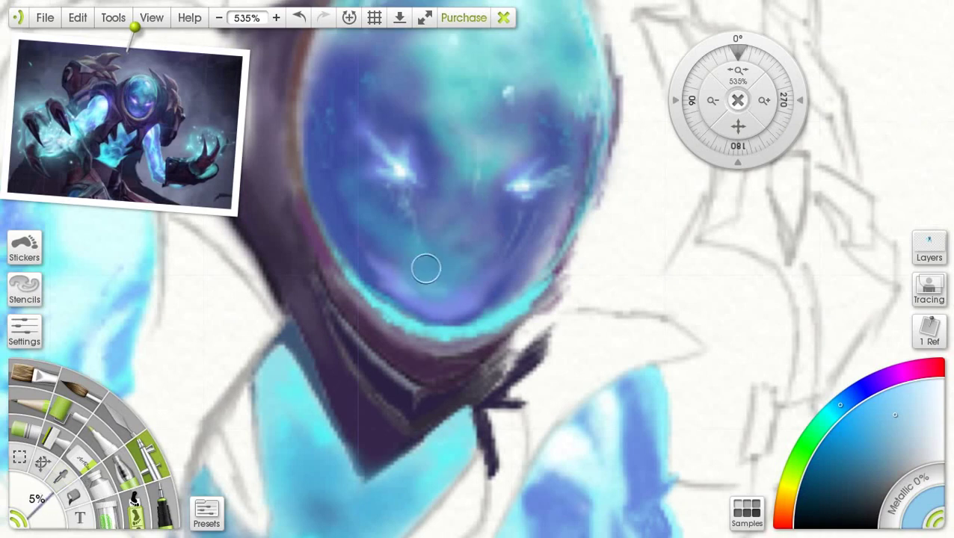
pyautogui.hotkey('ctrl', 'z')
pyautogui.moveTo(439, 274)
pyautogui.mouseDown()
pyautogui.moveTo(442, 283)
pyautogui.moveTo(418, 279)
pyautogui.mouseUp()
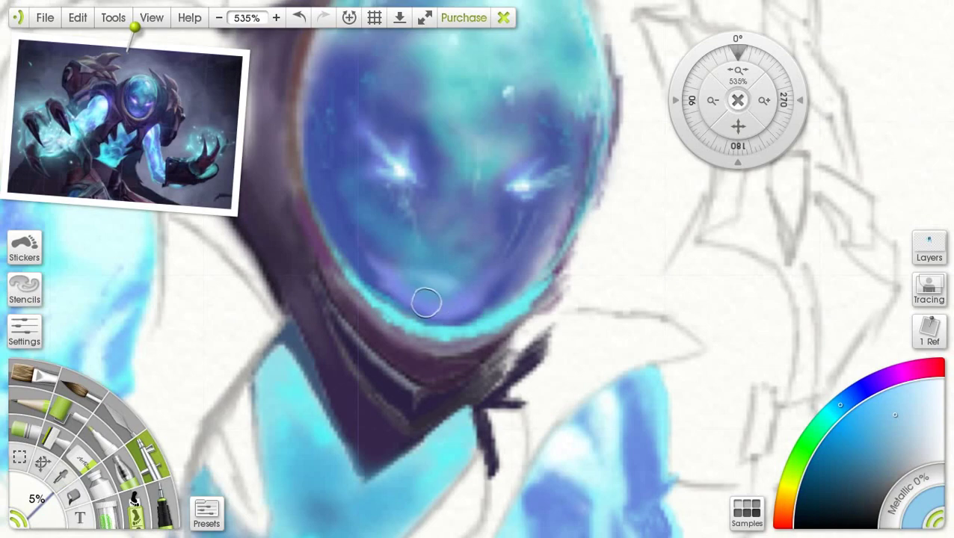
# Step: Sample near-black navy from the reference claws and airbrush the outline and fill of the claw nearest the glowing arm at 2% size
pyautogui.scroll(-5, 376, 351)
pyautogui.scroll(-1, 375, 350)
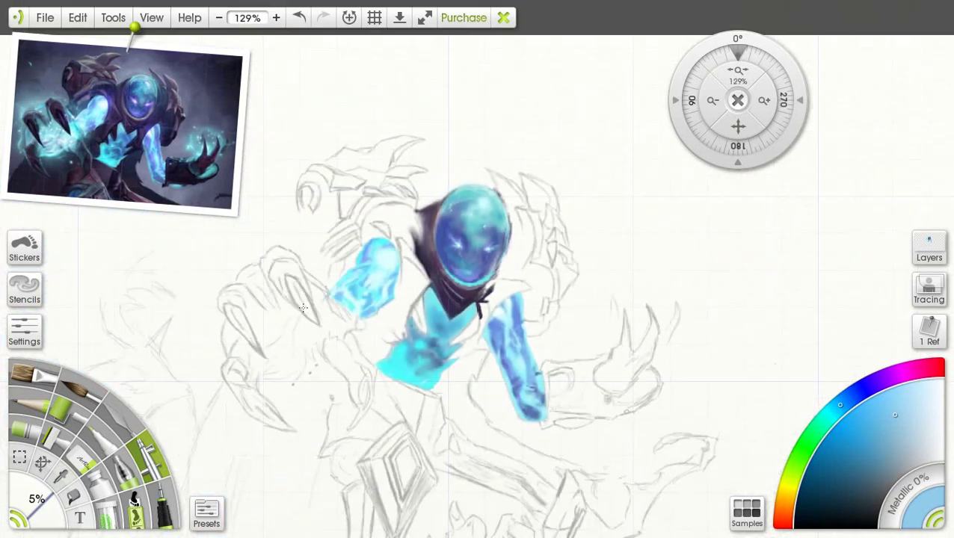
pyautogui.moveTo(736, 127); pyautogui.dragTo(896, 61)
pyautogui.scroll(4, 897, 61)
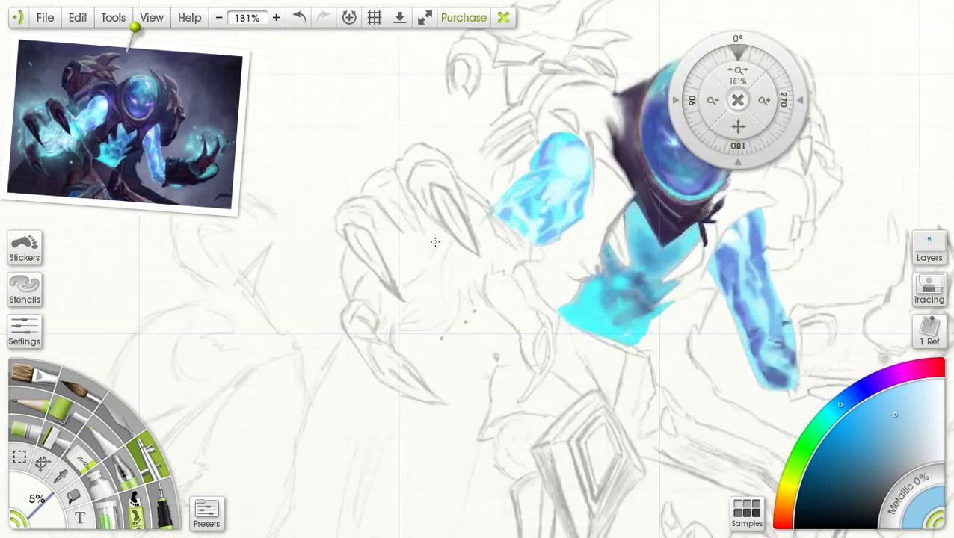
pyautogui.moveTo(737, 130); pyautogui.dragTo(783, 222)
pyautogui.scroll(2, 487, 183)
pyautogui.moveTo(736, 127); pyautogui.dragTo(726, 189)
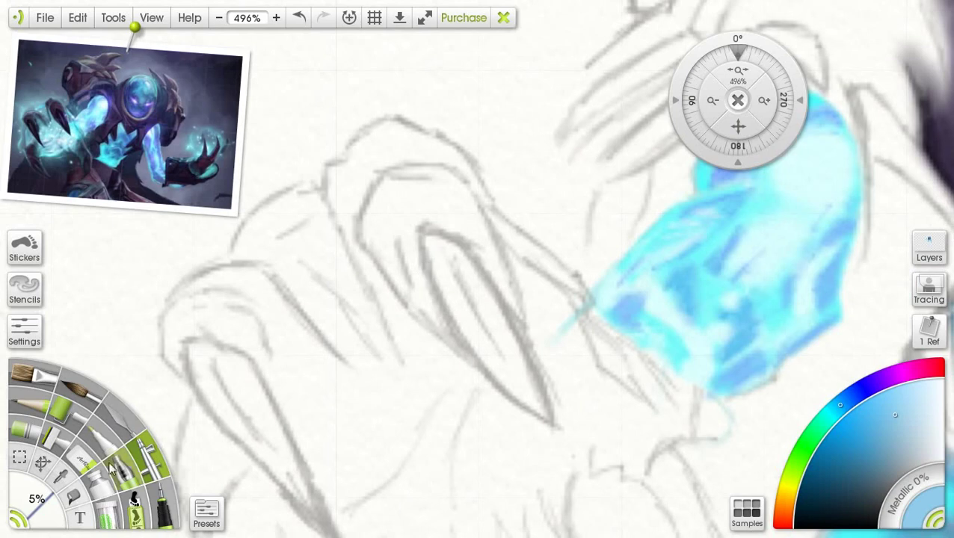
pyautogui.click(66, 469)
pyautogui.click(60, 121)
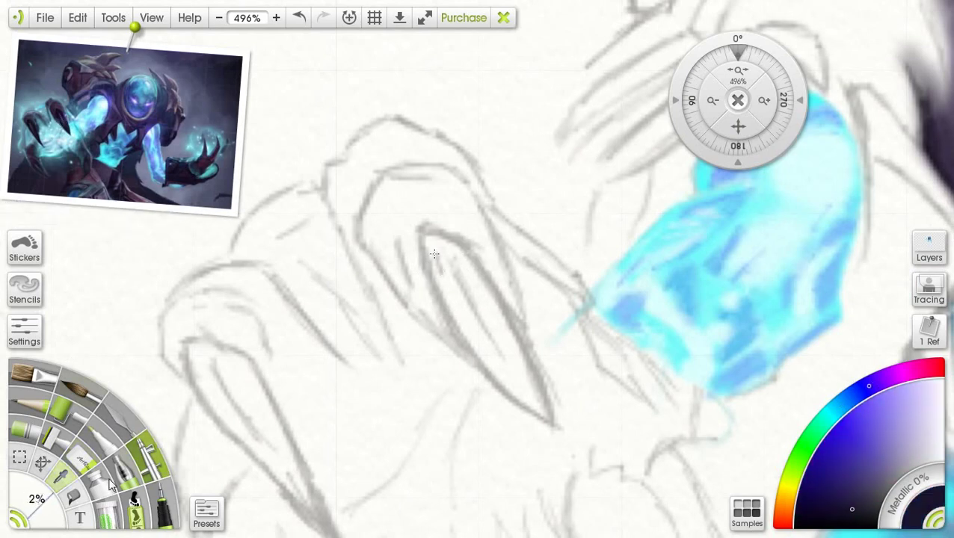
pyautogui.moveTo(431, 248)
pyautogui.mouseDown()
pyautogui.moveTo(441, 287)
pyautogui.moveTo(423, 233)
pyautogui.moveTo(433, 284)
pyautogui.moveTo(430, 262)
pyautogui.moveTo(462, 311)
pyautogui.moveTo(464, 336)
pyautogui.moveTo(454, 314)
pyautogui.moveTo(522, 401)
pyautogui.moveTo(501, 382)
pyautogui.mouseUp()
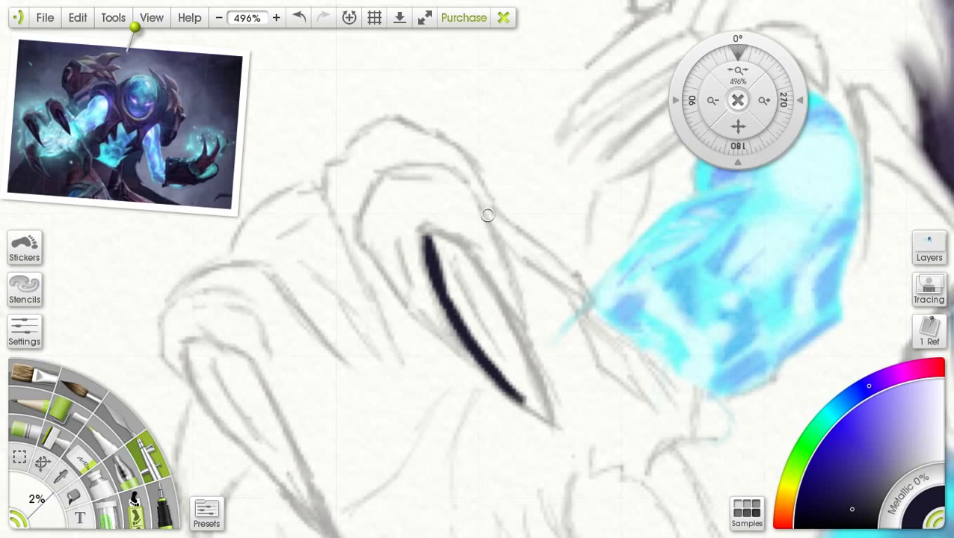
pyautogui.moveTo(455, 270)
pyautogui.mouseDown()
pyautogui.moveTo(483, 300)
pyautogui.moveTo(441, 243)
pyautogui.moveTo(475, 266)
pyautogui.moveTo(541, 381)
pyautogui.moveTo(540, 370)
pyautogui.moveTo(547, 405)
pyautogui.mouseUp()
pyautogui.moveTo(453, 301)
pyautogui.mouseDown()
pyautogui.moveTo(487, 348)
pyautogui.moveTo(437, 278)
pyautogui.moveTo(500, 364)
pyautogui.moveTo(479, 350)
pyautogui.moveTo(544, 411)
pyautogui.moveTo(473, 277)
pyautogui.moveTo(486, 299)
pyautogui.moveTo(483, 288)
pyautogui.moveTo(432, 243)
pyautogui.moveTo(500, 323)
pyautogui.moveTo(487, 301)
pyautogui.moveTo(539, 387)
pyautogui.moveTo(520, 394)
pyautogui.moveTo(547, 413)
pyautogui.moveTo(514, 392)
pyautogui.moveTo(550, 417)
pyautogui.moveTo(521, 399)
pyautogui.moveTo(547, 406)
pyautogui.moveTo(527, 353)
pyautogui.moveTo(516, 347)
pyautogui.moveTo(542, 394)
pyautogui.moveTo(498, 354)
pyautogui.moveTo(546, 406)
pyautogui.moveTo(494, 327)
pyautogui.moveTo(493, 353)
pyautogui.moveTo(463, 284)
pyautogui.moveTo(508, 338)
pyautogui.mouseUp()
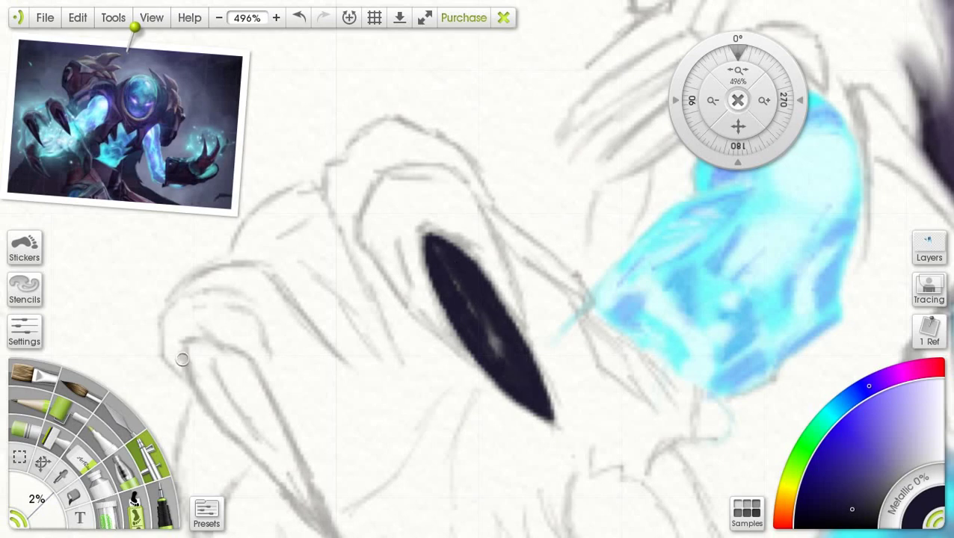
# Step: Airbrush a lighter dark purple sampled from the reference along the claw's centre, and refine its tip with navy sampled from the claw
pyautogui.click(61, 475)
pyautogui.click(65, 118)
pyautogui.click(148, 451)
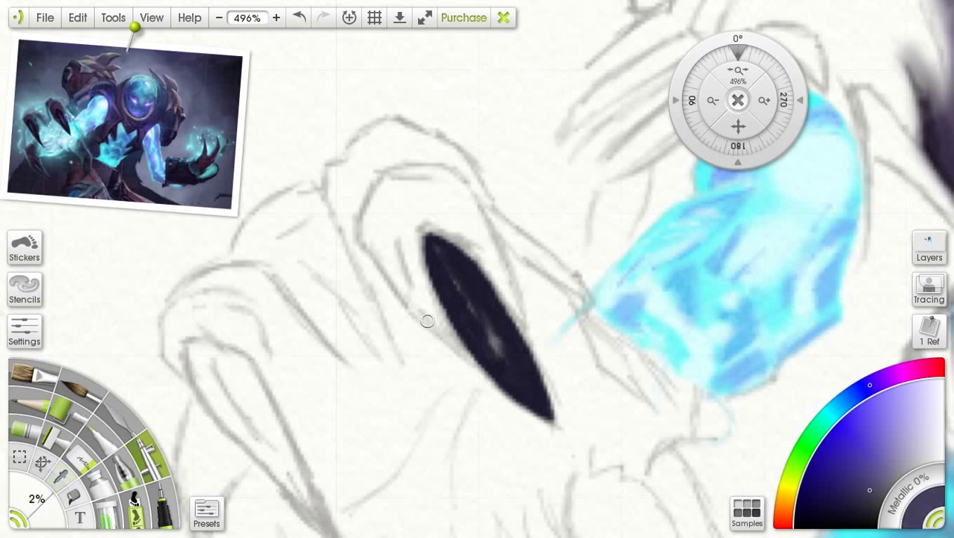
pyautogui.moveTo(453, 293); pyautogui.dragTo(470, 312)
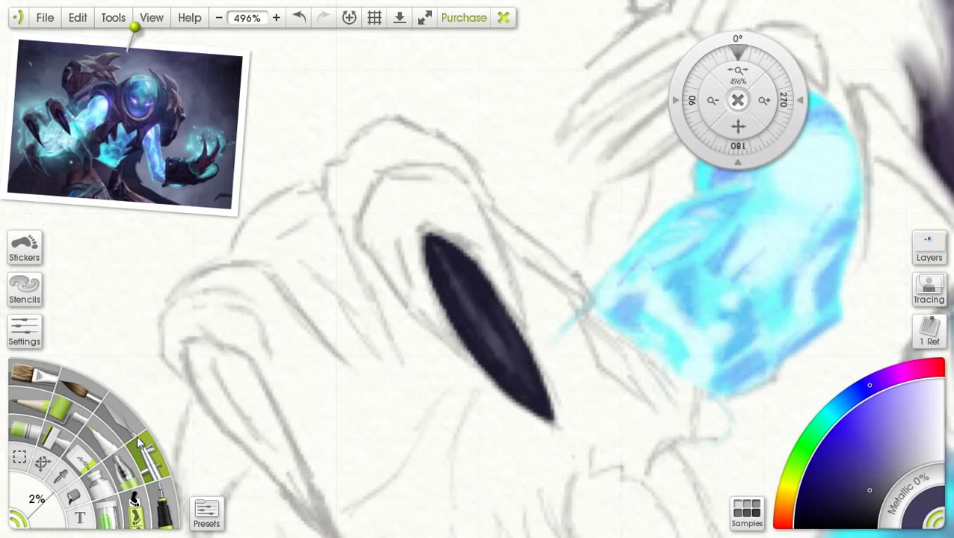
pyautogui.keyDown('alt'); pyautogui.click(467, 331); pyautogui.keyUp('alt')
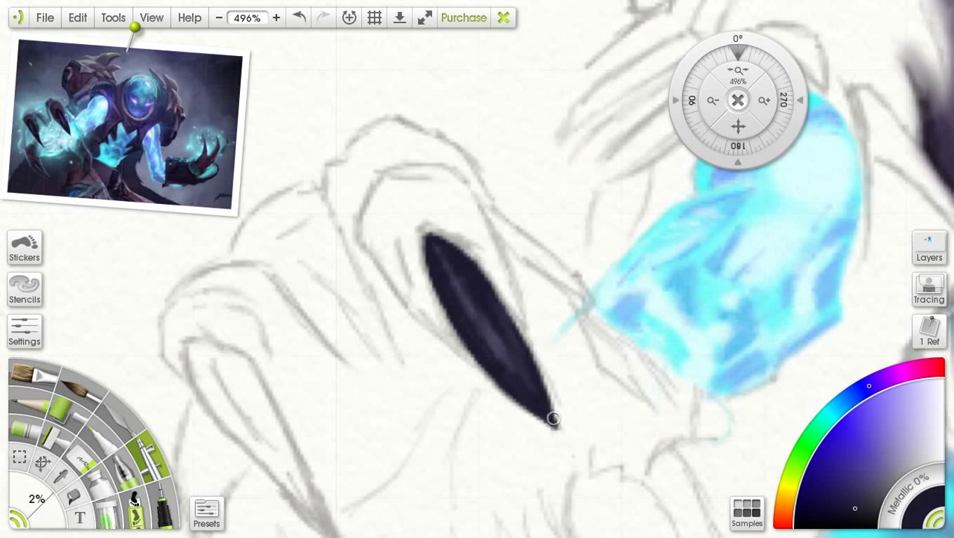
# Step: Airbrush the outline and most of the fill of the hand's middle claw in near-black navy at 2% size
pyautogui.moveTo(746, 129); pyautogui.dragTo(953, 6)
pyautogui.moveTo(166, 223)
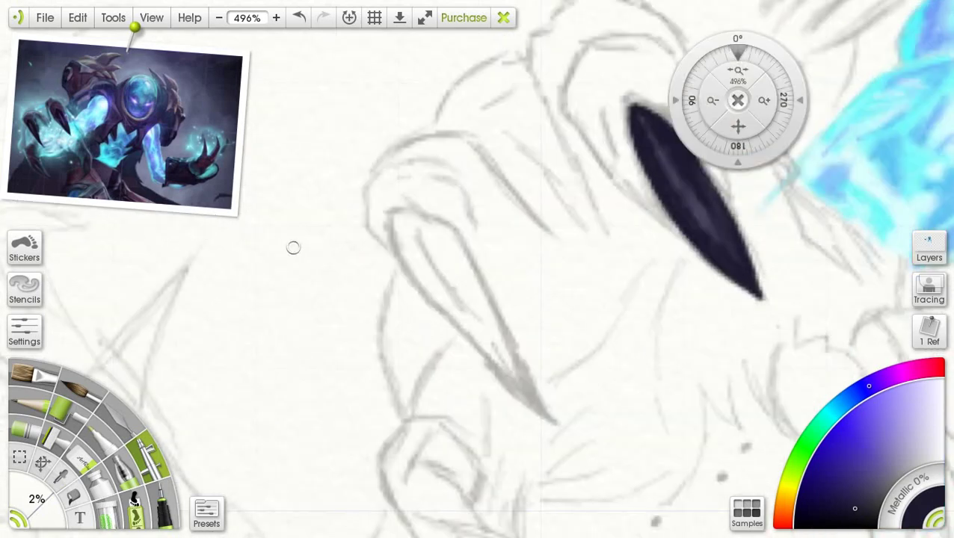
pyautogui.moveTo(391, 228)
pyautogui.mouseDown()
pyautogui.moveTo(424, 294)
pyautogui.moveTo(409, 276)
pyautogui.moveTo(442, 315)
pyautogui.moveTo(429, 306)
pyautogui.moveTo(487, 363)
pyautogui.moveTo(431, 312)
pyautogui.mouseUp()
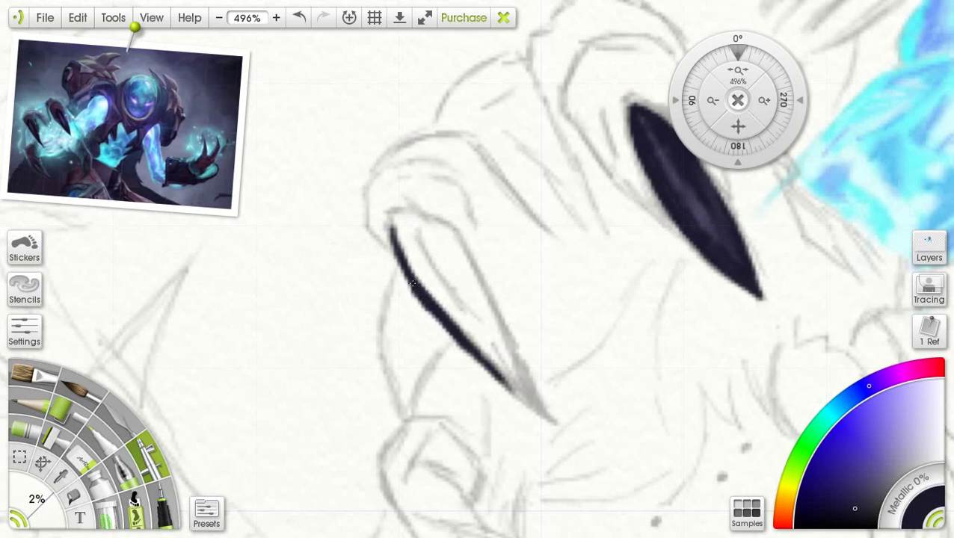
pyautogui.moveTo(437, 317)
pyautogui.mouseDown()
pyautogui.moveTo(509, 392)
pyautogui.moveTo(500, 385)
pyautogui.moveTo(543, 413)
pyautogui.moveTo(515, 389)
pyautogui.moveTo(531, 401)
pyautogui.moveTo(529, 384)
pyautogui.moveTo(535, 398)
pyautogui.moveTo(508, 342)
pyautogui.mouseUp()
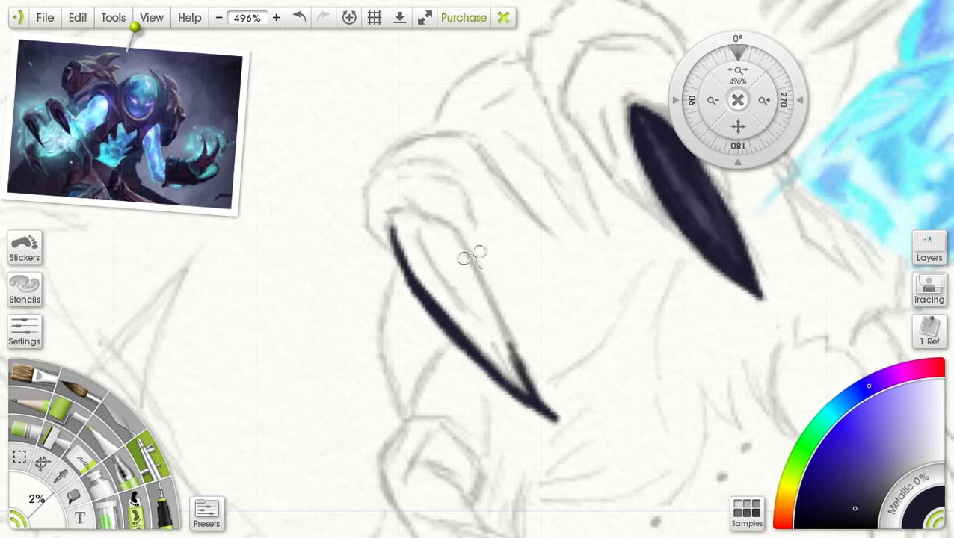
pyautogui.moveTo(413, 217)
pyautogui.mouseDown()
pyautogui.moveTo(448, 226)
pyautogui.moveTo(491, 315)
pyautogui.moveTo(482, 299)
pyautogui.moveTo(491, 303)
pyautogui.moveTo(510, 354)
pyautogui.moveTo(465, 259)
pyautogui.moveTo(479, 310)
pyautogui.moveTo(455, 261)
pyautogui.moveTo(445, 271)
pyautogui.moveTo(437, 252)
pyautogui.moveTo(453, 274)
pyautogui.moveTo(447, 236)
pyautogui.moveTo(512, 374)
pyautogui.mouseUp()
pyautogui.moveTo(399, 253)
pyautogui.mouseDown()
pyautogui.moveTo(430, 292)
pyautogui.moveTo(408, 263)
pyautogui.moveTo(401, 216)
pyautogui.moveTo(421, 275)
pyautogui.moveTo(458, 335)
pyautogui.moveTo(445, 303)
pyautogui.moveTo(507, 376)
pyautogui.mouseUp()
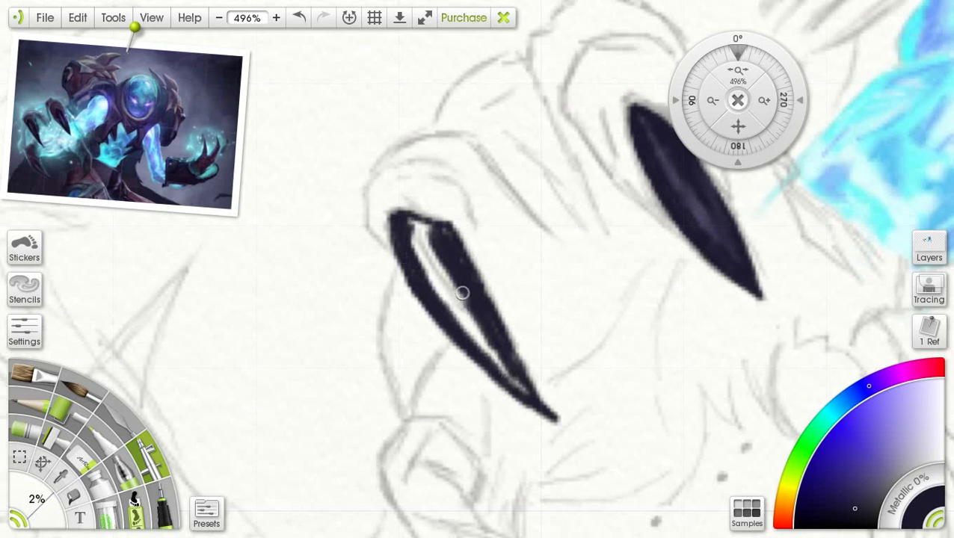
pyautogui.moveTo(462, 293)
pyautogui.mouseDown()
pyautogui.moveTo(437, 260)
pyautogui.moveTo(468, 307)
pyautogui.mouseUp()
pyautogui.moveTo(438, 234); pyautogui.dragTo(415, 229)
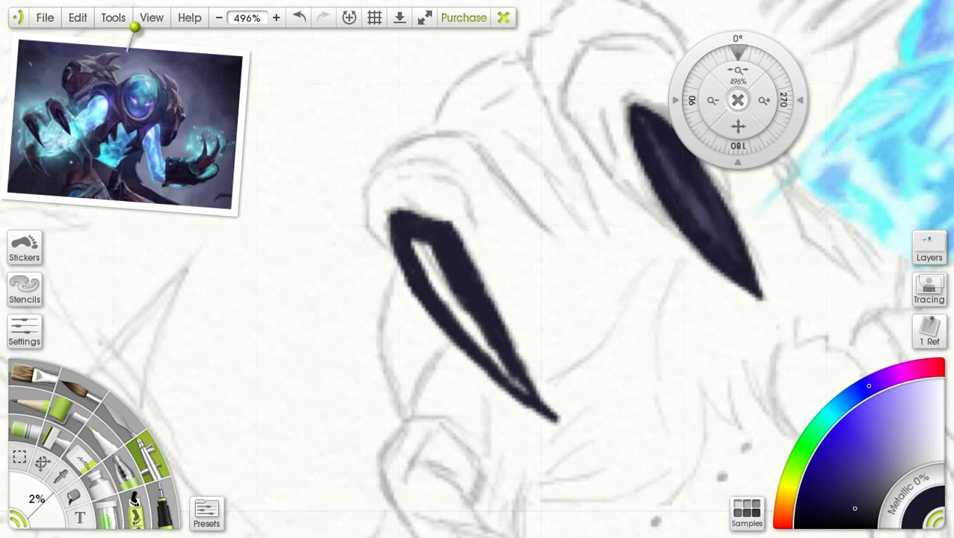
# Step: Sample a near-black purple from the reference claws and airbrush over the unpainted gap inside the middle claw
pyautogui.click(60, 477)
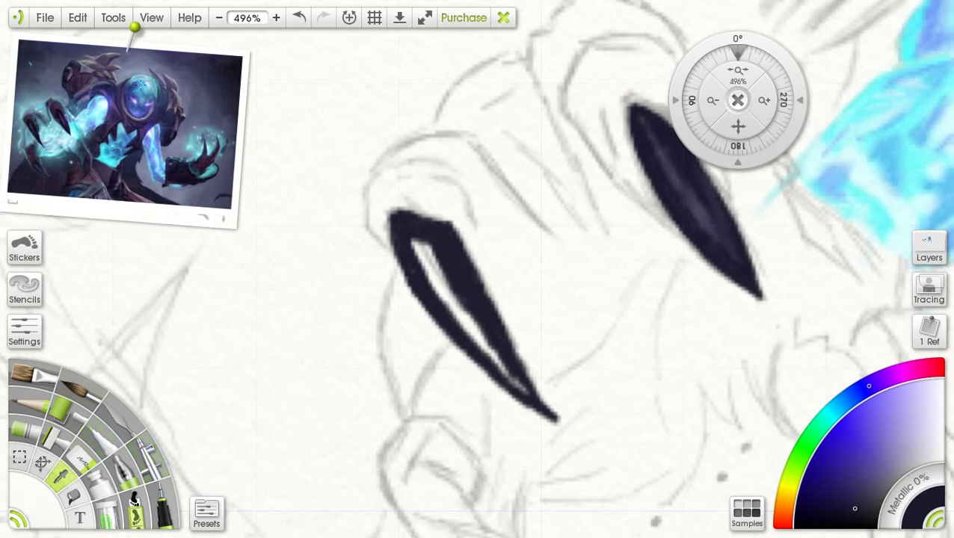
pyautogui.click(33, 126)
pyautogui.click(32, 126)
pyautogui.click(150, 456)
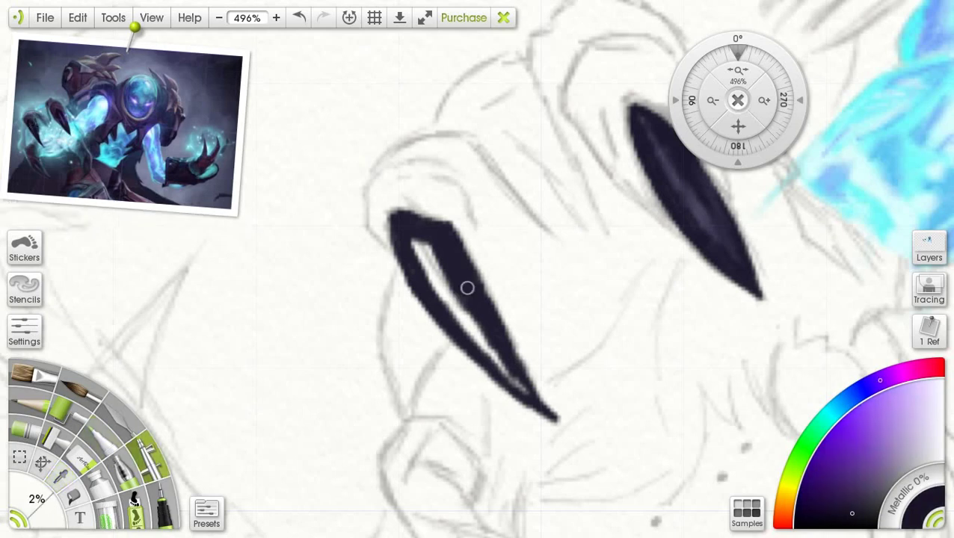
pyautogui.moveTo(448, 281)
pyautogui.mouseDown()
pyautogui.moveTo(414, 244)
pyautogui.moveTo(426, 242)
pyautogui.moveTo(446, 300)
pyautogui.moveTo(499, 364)
pyautogui.moveTo(439, 294)
pyautogui.moveTo(482, 344)
pyautogui.mouseUp()
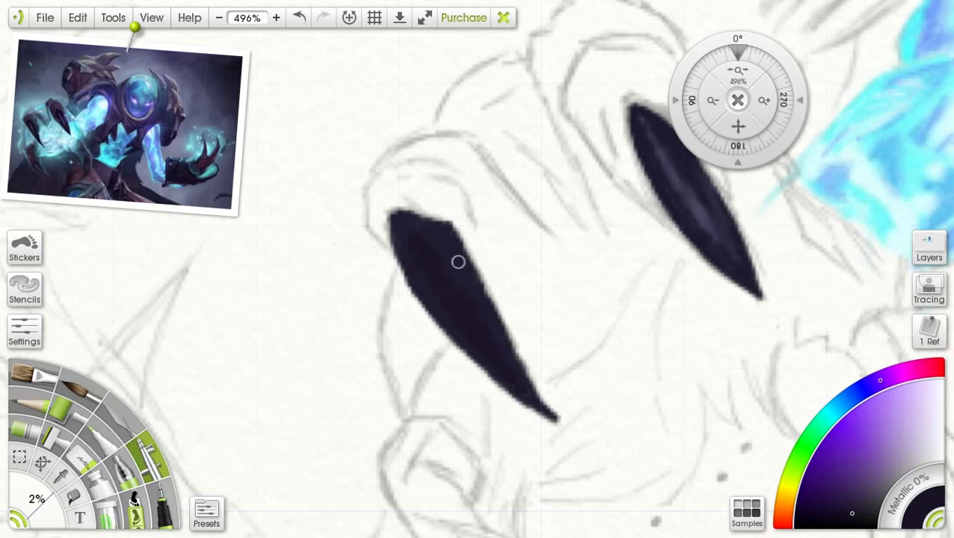
# Step: Sample a lighter navy from the reference and airbrush a soft highlight along the middle claw's centre, roughening its right and upper edges
pyautogui.click(62, 476)
pyautogui.moveTo(44, 127); pyautogui.dragTo(31, 124)
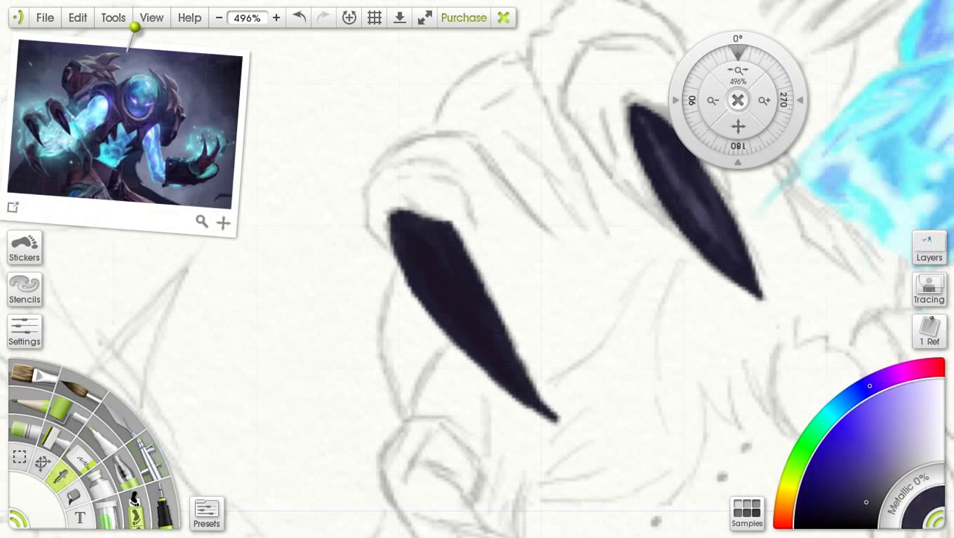
pyautogui.click(153, 447)
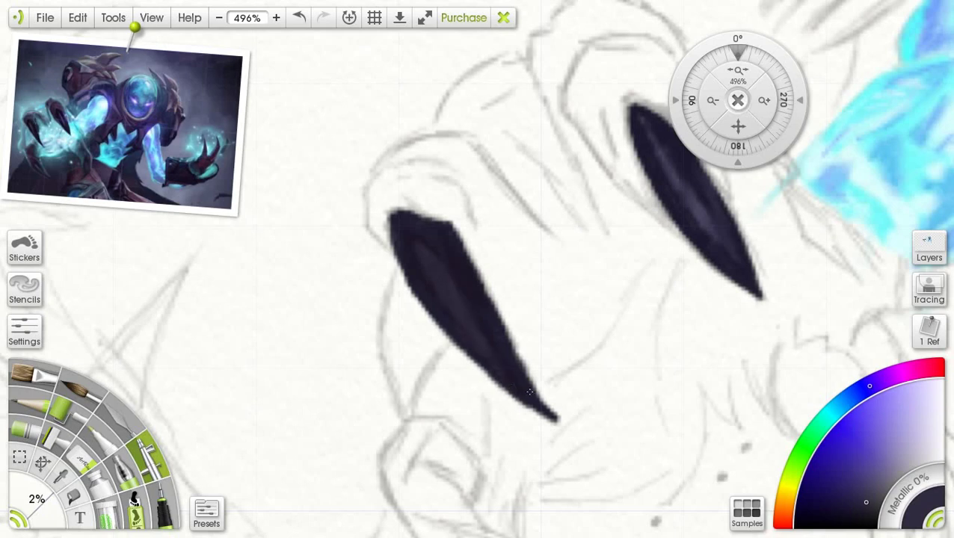
pyautogui.moveTo(483, 275)
pyautogui.mouseDown()
pyautogui.moveTo(485, 286)
pyautogui.moveTo(479, 280)
pyautogui.mouseUp()
pyautogui.moveTo(446, 229); pyautogui.dragTo(424, 207)
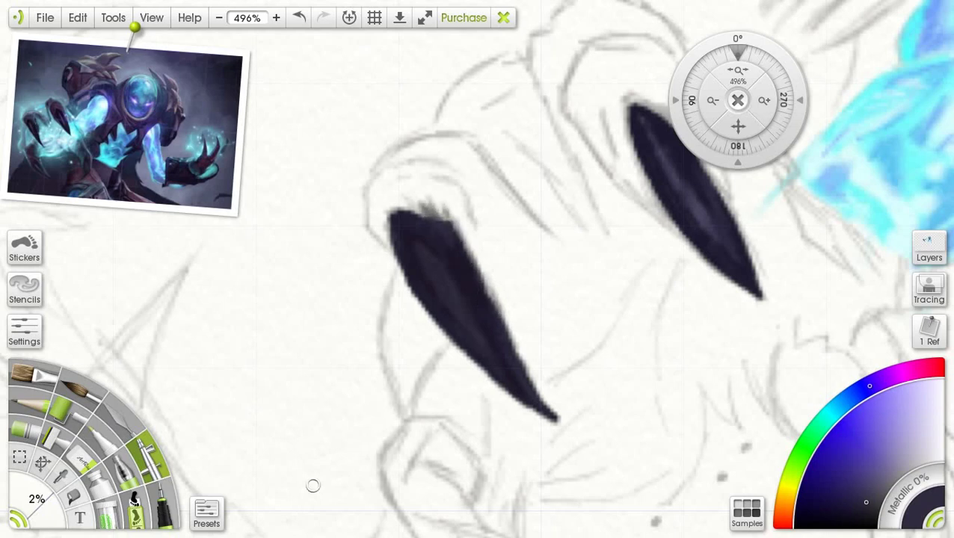
# Step: Sample dark blue from the reference's lowest claw and airbrush a narrow centre streak on the sketched lowest claw at 2% size
pyautogui.moveTo(737, 126); pyautogui.dragTo(811, 100)
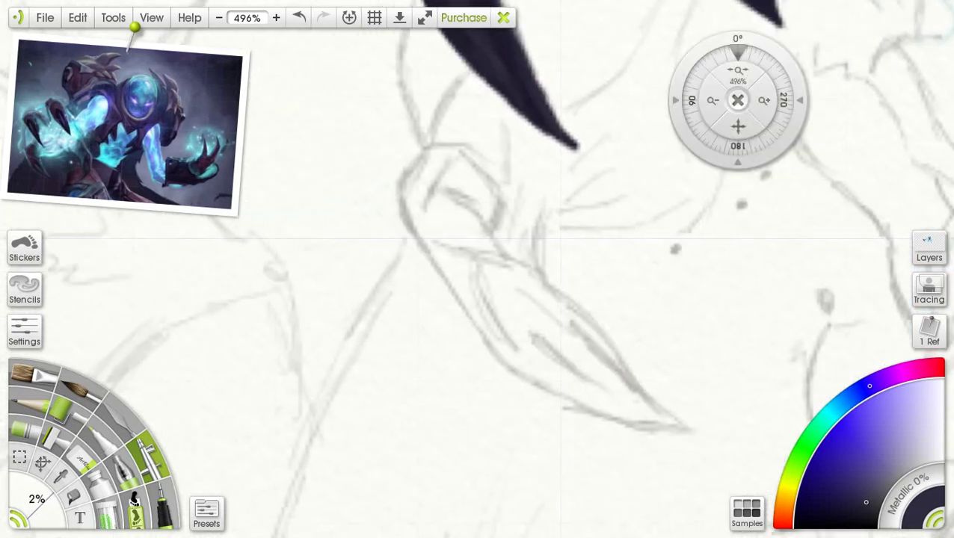
pyautogui.click(61, 475)
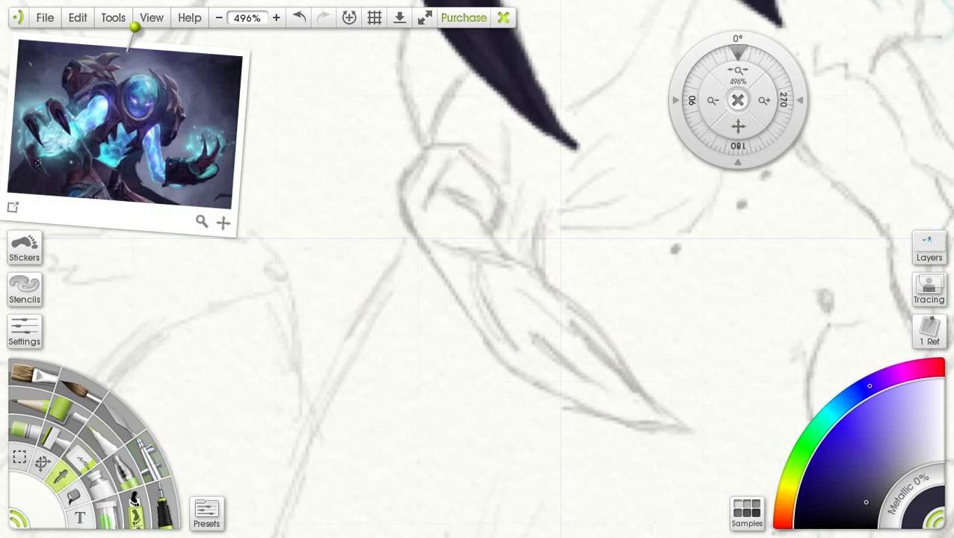
pyautogui.click(35, 166)
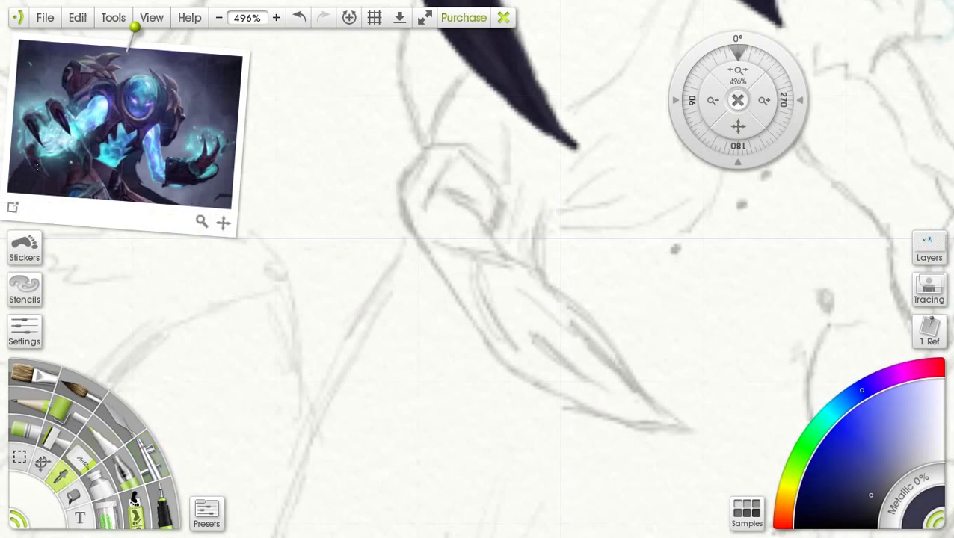
pyautogui.click(169, 453)
pyautogui.moveTo(533, 335); pyautogui.dragTo(554, 360)
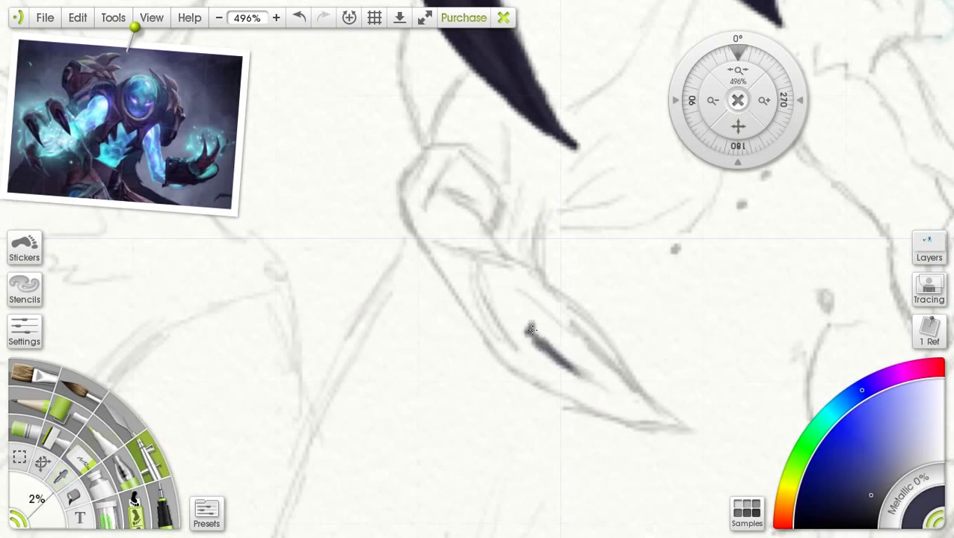
pyautogui.moveTo(531, 329)
pyautogui.mouseDown()
pyautogui.moveTo(575, 373)
pyautogui.moveTo(556, 350)
pyautogui.moveTo(613, 392)
pyautogui.moveTo(544, 350)
pyautogui.mouseUp()
# Step: Sample a near-black purple from the reference and airbrush the lowest claw's body around its lighter centre streak
pyautogui.click(61, 476)
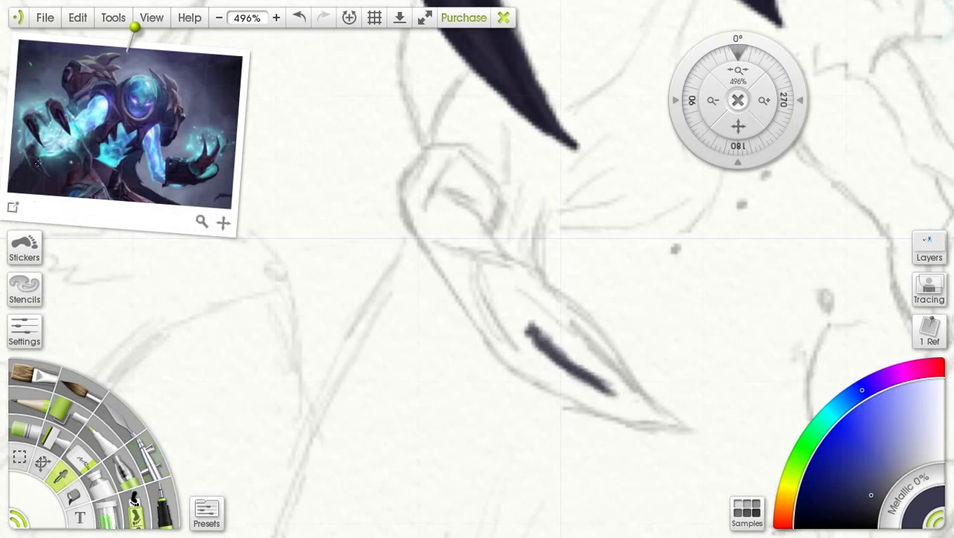
pyautogui.click(182, 171)
pyautogui.click(150, 456)
pyautogui.moveTo(498, 331)
pyautogui.mouseDown()
pyautogui.moveTo(548, 367)
pyautogui.moveTo(520, 335)
pyautogui.moveTo(525, 320)
pyautogui.moveTo(587, 362)
pyautogui.moveTo(574, 357)
pyautogui.moveTo(573, 347)
pyautogui.moveTo(613, 360)
pyautogui.moveTo(593, 369)
pyautogui.moveTo(658, 417)
pyautogui.moveTo(561, 380)
pyautogui.moveTo(551, 367)
pyautogui.moveTo(619, 408)
pyautogui.moveTo(600, 391)
pyautogui.moveTo(535, 374)
pyautogui.moveTo(569, 391)
pyautogui.moveTo(517, 354)
pyautogui.moveTo(498, 323)
pyautogui.moveTo(539, 361)
pyautogui.moveTo(503, 320)
pyautogui.moveTo(494, 328)
pyautogui.moveTo(480, 275)
pyautogui.moveTo(493, 270)
pyautogui.moveTo(553, 317)
pyautogui.moveTo(528, 321)
pyautogui.moveTo(493, 284)
pyautogui.moveTo(515, 331)
pyautogui.moveTo(517, 314)
pyautogui.moveTo(509, 333)
pyautogui.moveTo(491, 288)
pyautogui.moveTo(521, 306)
pyautogui.moveTo(512, 336)
pyautogui.moveTo(524, 315)
pyautogui.moveTo(557, 314)
pyautogui.moveTo(555, 324)
pyautogui.moveTo(587, 348)
pyautogui.moveTo(548, 323)
pyautogui.moveTo(559, 314)
pyautogui.moveTo(491, 289)
pyautogui.mouseUp()
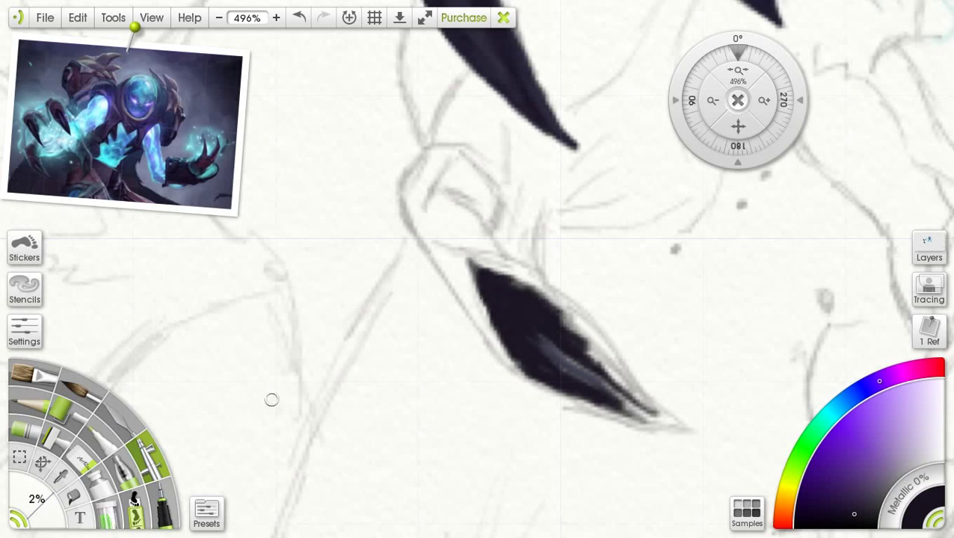
# Step: Airbrush the lowest claw's outer edge at 9% size in dark blue sampled from the reference, undoing the strokes over its finger
pyautogui.click(61, 477)
pyautogui.moveTo(119, 149)
pyautogui.click(29, 163)
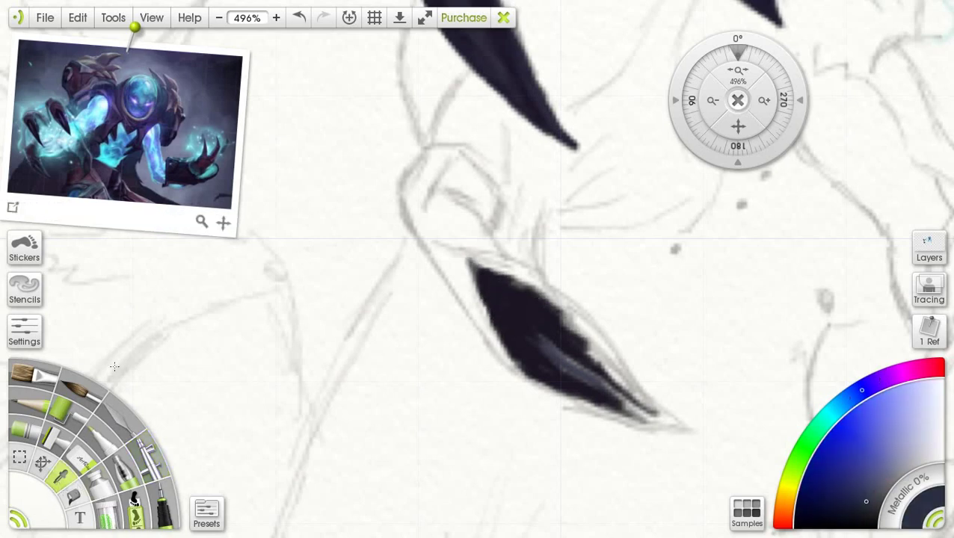
pyautogui.click(154, 461)
pyautogui.moveTo(469, 278)
pyautogui.mouseDown()
pyautogui.moveTo(482, 318)
pyautogui.moveTo(456, 283)
pyautogui.moveTo(479, 292)
pyautogui.moveTo(471, 253)
pyautogui.moveTo(487, 253)
pyautogui.moveTo(465, 225)
pyautogui.moveTo(491, 249)
pyautogui.moveTo(446, 211)
pyautogui.moveTo(486, 214)
pyautogui.moveTo(429, 204)
pyautogui.moveTo(442, 195)
pyautogui.moveTo(434, 200)
pyautogui.moveTo(467, 227)
pyautogui.moveTo(454, 200)
pyautogui.moveTo(493, 245)
pyautogui.moveTo(519, 252)
pyautogui.moveTo(487, 248)
pyautogui.moveTo(528, 266)
pyautogui.moveTo(531, 234)
pyautogui.moveTo(420, 208)
pyautogui.mouseUp()
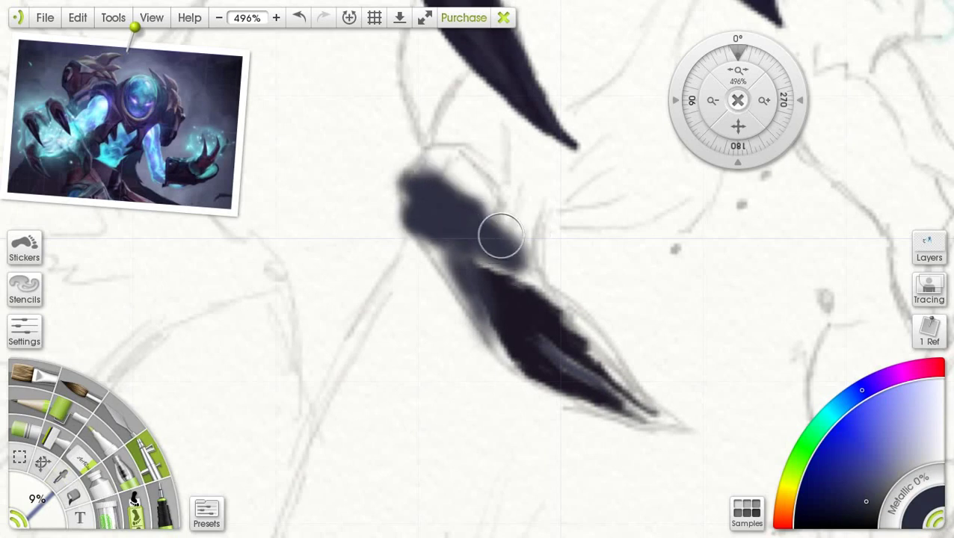
pyautogui.hotkey('ctrl', 'z')
pyautogui.hotkey('ctrl', 'z')
pyautogui.hotkey('ctrl', 'z')
pyautogui.hotkey('ctrl', 'z')
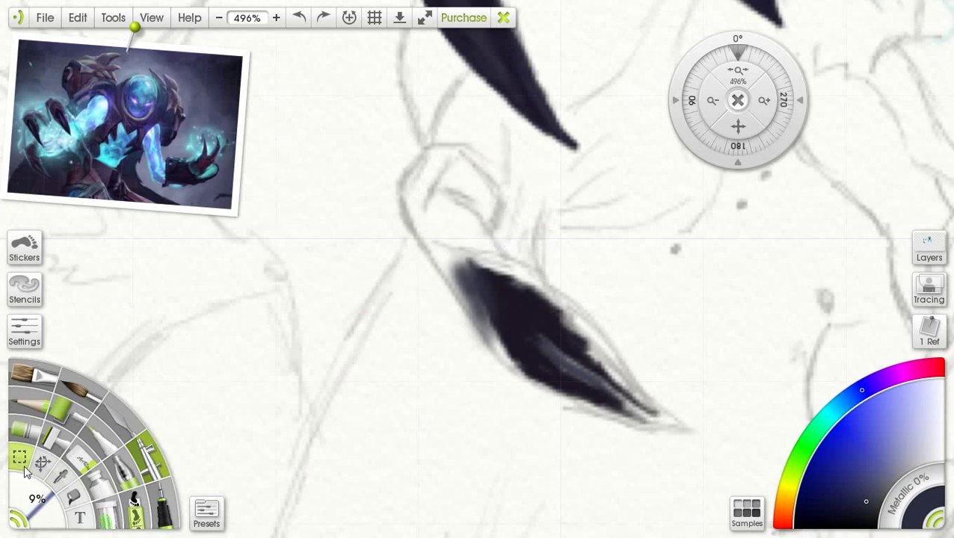
# Step: Sample a dark purple from the reference hand and airbrush the finger above the lowest claw at 9% size
pyautogui.moveTo(69, 148)
pyautogui.click(28, 154)
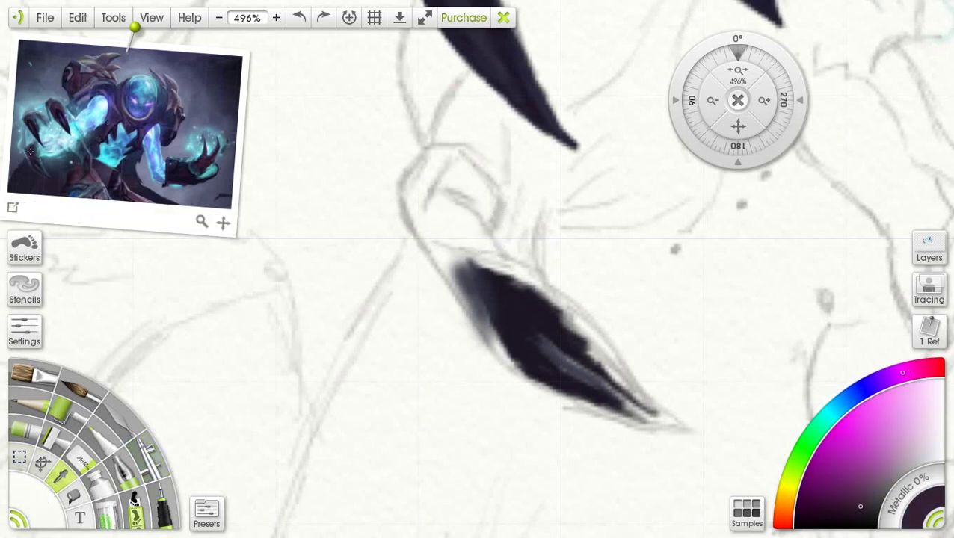
pyautogui.click(33, 158)
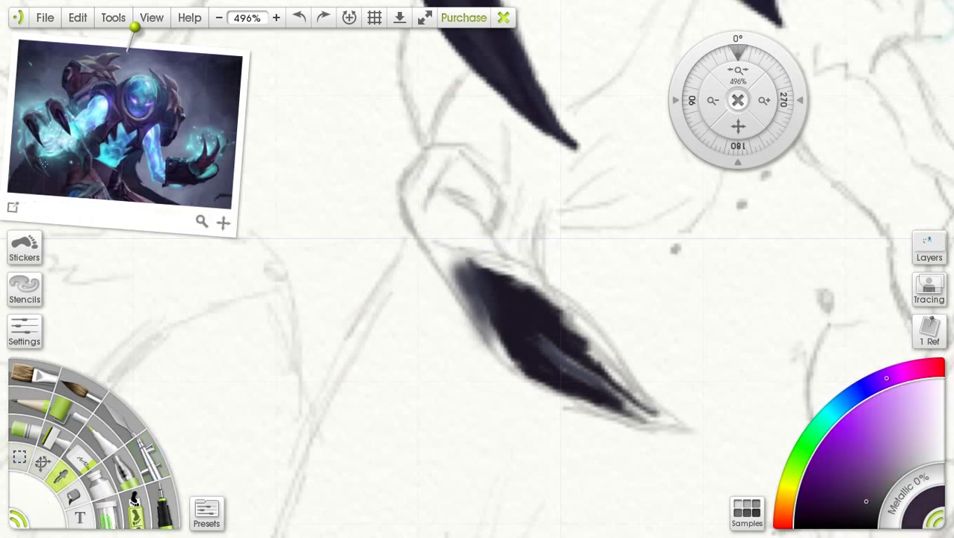
pyautogui.click(155, 460)
pyautogui.moveTo(473, 241)
pyautogui.mouseDown()
pyautogui.moveTo(449, 234)
pyautogui.moveTo(501, 265)
pyautogui.moveTo(478, 228)
pyautogui.moveTo(449, 219)
pyautogui.moveTo(446, 245)
pyautogui.moveTo(454, 236)
pyautogui.moveTo(525, 270)
pyautogui.moveTo(452, 212)
pyautogui.moveTo(496, 269)
pyautogui.moveTo(432, 183)
pyautogui.moveTo(433, 217)
pyautogui.moveTo(463, 202)
pyautogui.moveTo(479, 225)
pyautogui.moveTo(441, 230)
pyautogui.moveTo(456, 314)
pyautogui.mouseUp()
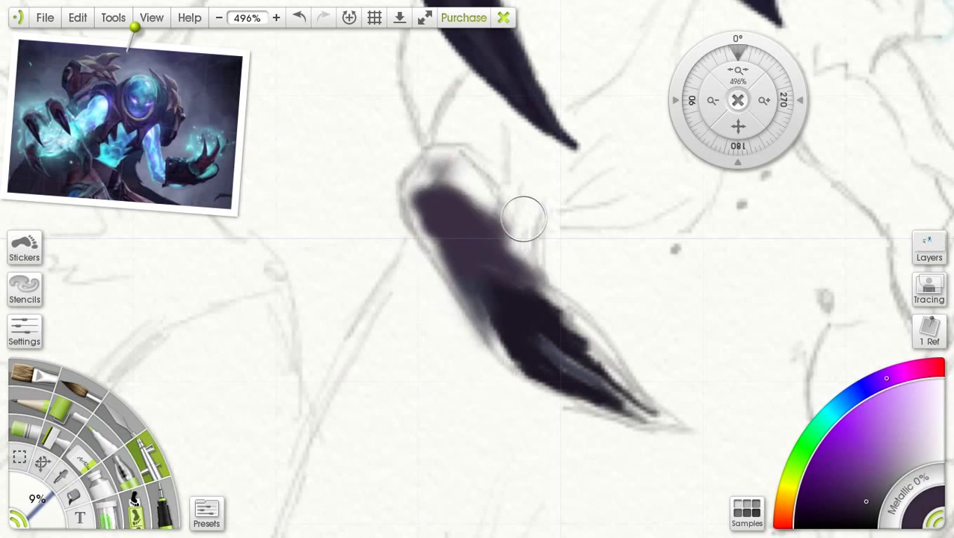
# Step: Choose a near-black purple and airbrush the area where the finger meets the lowest claw
pyautogui.click(862, 508)
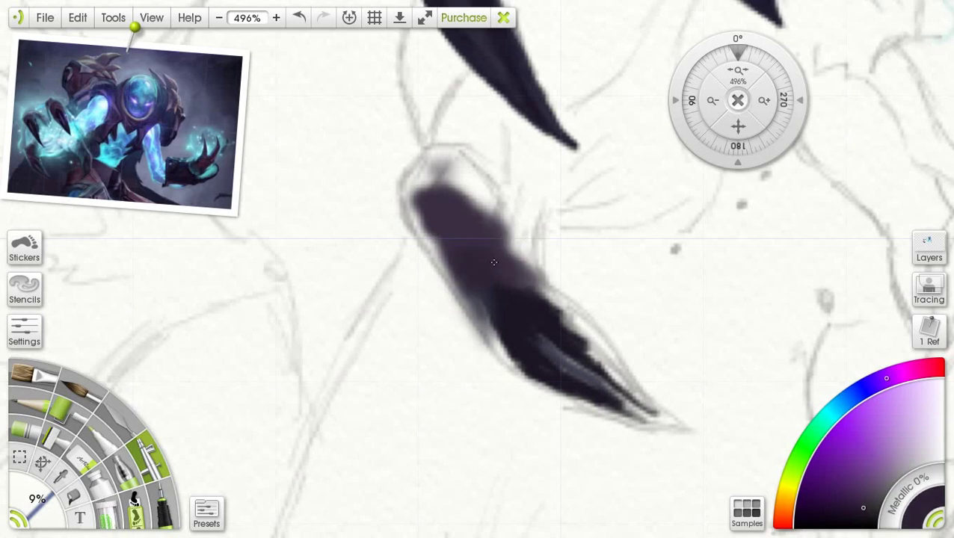
pyautogui.click(859, 521)
pyautogui.moveTo(504, 288)
pyautogui.mouseDown()
pyautogui.moveTo(493, 295)
pyautogui.moveTo(485, 279)
pyautogui.moveTo(487, 317)
pyautogui.moveTo(543, 306)
pyautogui.mouseUp()
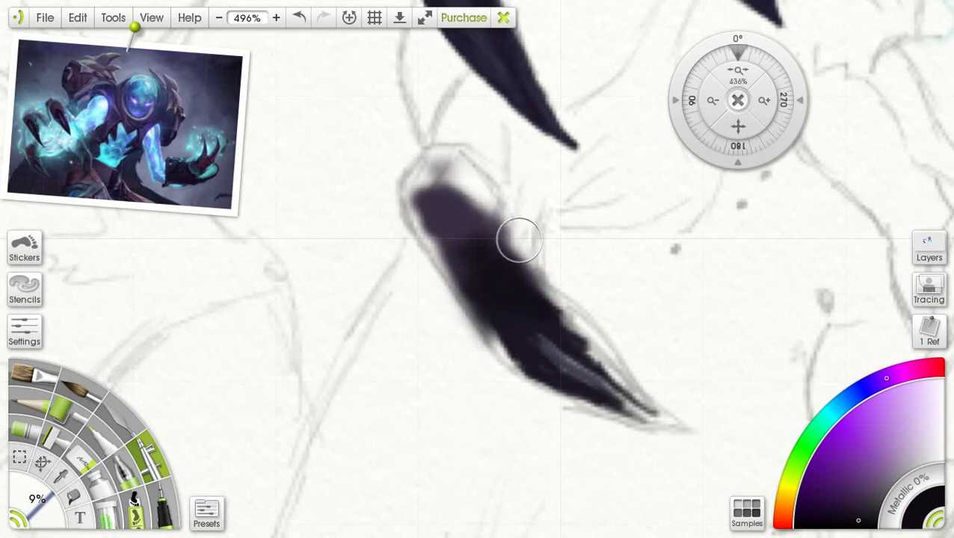
# Step: Sample dark purple from the reference's other forearm and airbrush the gauntlet's oval and the band below it at 9% size
pyautogui.scroll(-8, 517, 234)
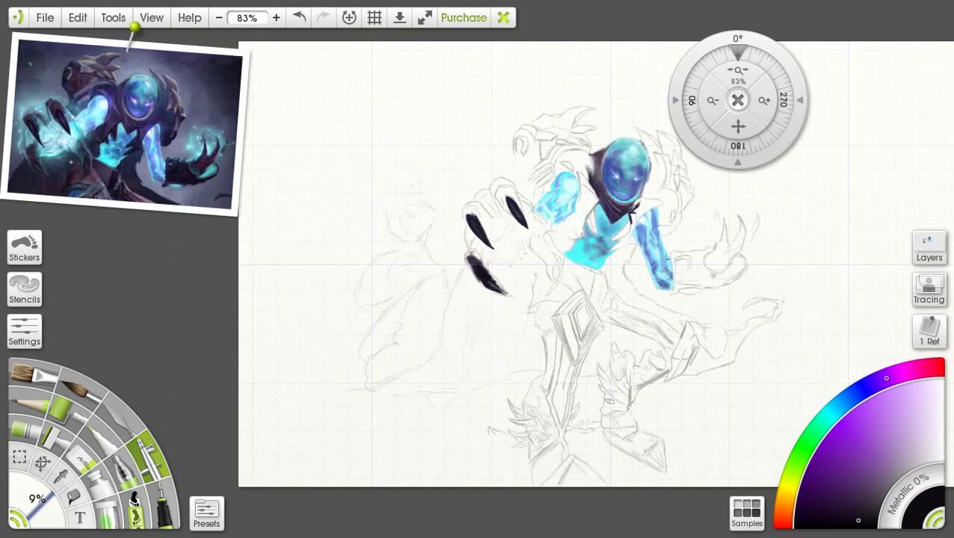
pyautogui.scroll(2, 707, 260)
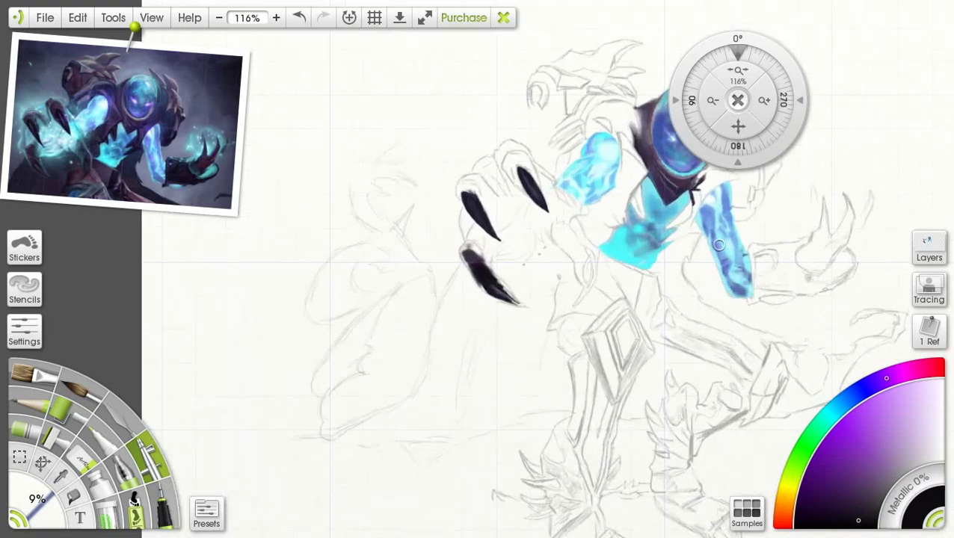
pyautogui.moveTo(738, 126); pyautogui.dragTo(312, 146)
pyautogui.scroll(5, 404, 215)
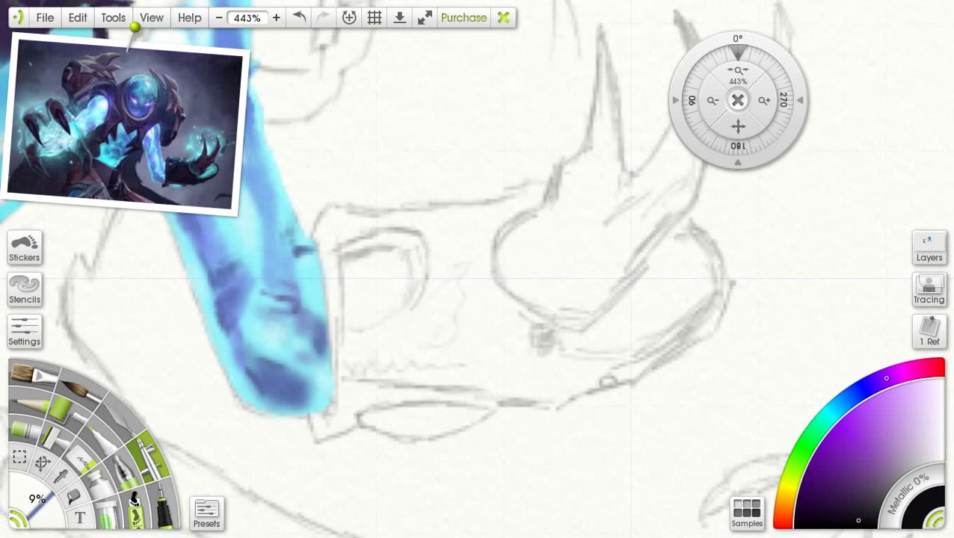
pyautogui.scroll(-1, 558, 204)
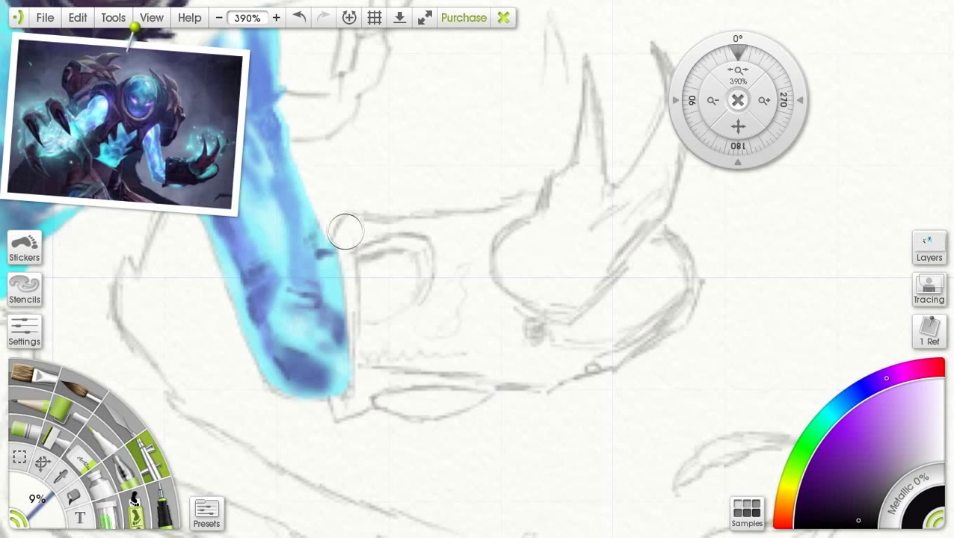
pyautogui.click(214, 193)
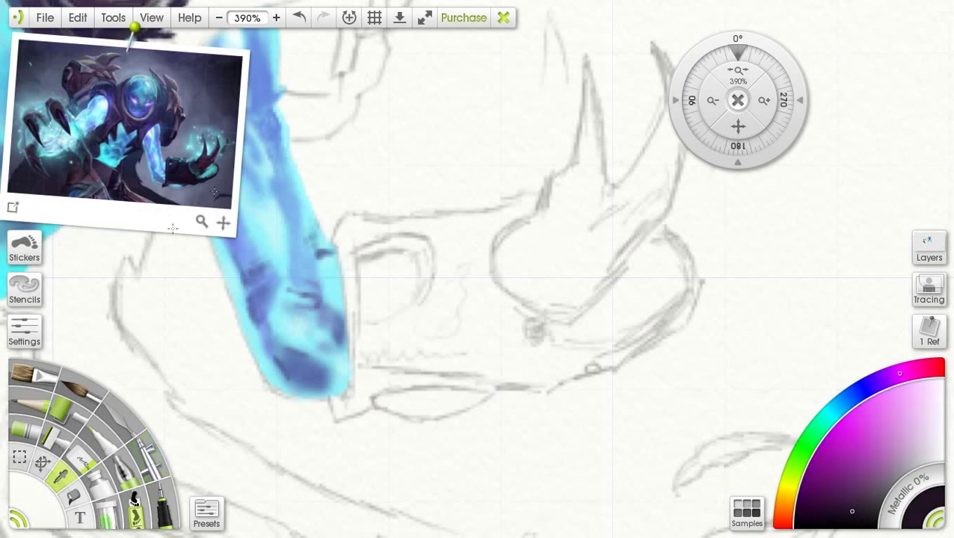
pyautogui.moveTo(453, 297)
pyautogui.mouseDown()
pyautogui.moveTo(503, 301)
pyautogui.moveTo(454, 294)
pyautogui.moveTo(453, 321)
pyautogui.moveTo(476, 316)
pyautogui.moveTo(482, 297)
pyautogui.moveTo(492, 315)
pyautogui.moveTo(482, 306)
pyautogui.moveTo(465, 332)
pyautogui.moveTo(432, 342)
pyautogui.moveTo(465, 333)
pyautogui.moveTo(431, 319)
pyautogui.moveTo(482, 339)
pyautogui.moveTo(448, 328)
pyautogui.moveTo(424, 335)
pyautogui.moveTo(440, 326)
pyautogui.moveTo(361, 351)
pyautogui.moveTo(415, 335)
pyautogui.moveTo(356, 341)
pyautogui.moveTo(449, 336)
pyautogui.mouseUp()
pyautogui.moveTo(387, 287)
pyautogui.mouseDown()
pyautogui.moveTo(387, 258)
pyautogui.moveTo(399, 269)
pyautogui.moveTo(391, 297)
pyautogui.moveTo(366, 316)
pyautogui.moveTo(394, 267)
pyautogui.moveTo(397, 275)
pyautogui.moveTo(366, 283)
pyautogui.moveTo(393, 279)
pyautogui.mouseUp()
pyautogui.moveTo(381, 277)
pyautogui.mouseDown()
pyautogui.moveTo(370, 270)
pyautogui.moveTo(392, 271)
pyautogui.moveTo(388, 284)
pyautogui.mouseUp()
pyautogui.moveTo(388, 284); pyautogui.dragTo(379, 303)
pyautogui.moveTo(465, 339); pyautogui.dragTo(468, 342)
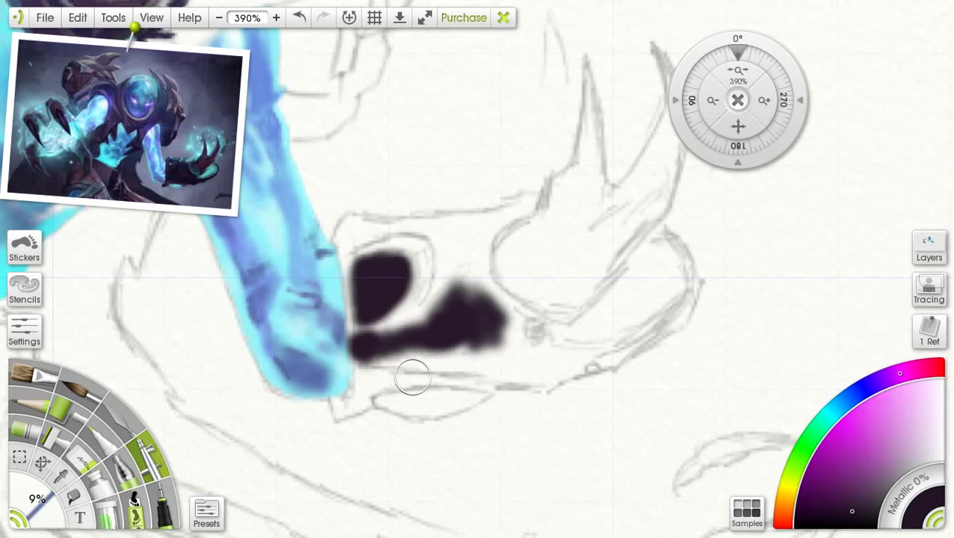
# Step: Reduce the airbrush to 2% size, choose a slightly lighter purple, and paint the narrow strip along the gauntlet's lower edge
pyautogui.moveTo(44, 501); pyautogui.dragTo(29, 499)
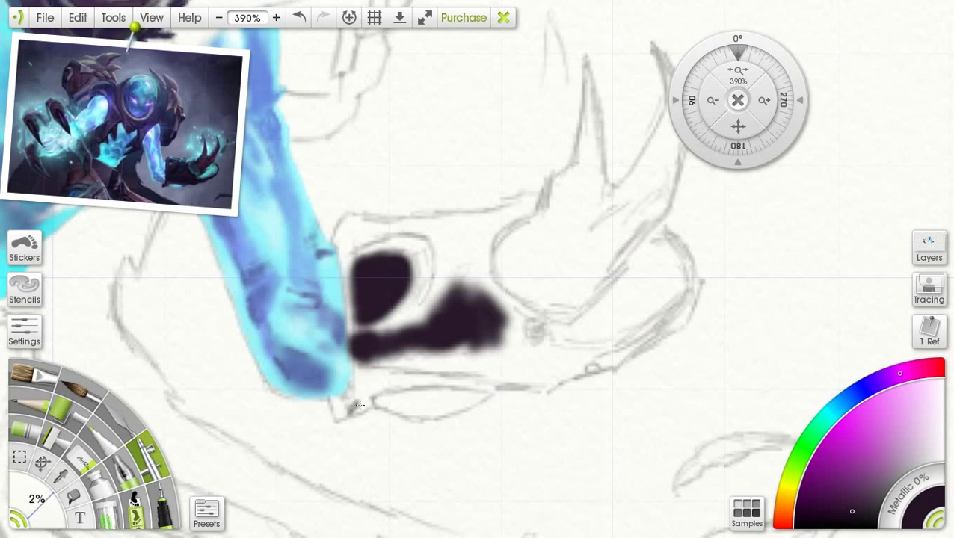
pyautogui.moveTo(356, 399)
pyautogui.mouseDown()
pyautogui.moveTo(362, 377)
pyautogui.moveTo(366, 402)
pyautogui.mouseUp()
pyautogui.click(852, 506)
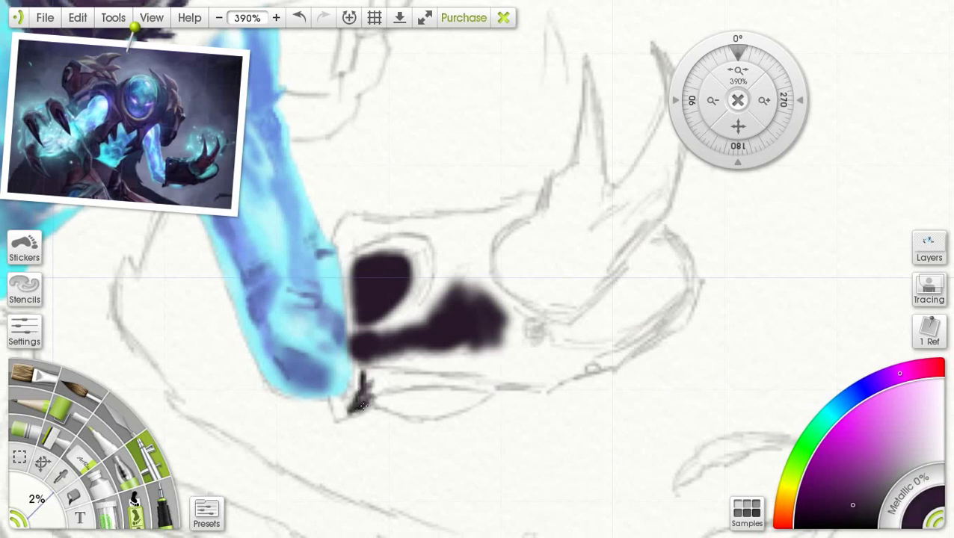
pyautogui.moveTo(383, 373)
pyautogui.mouseDown()
pyautogui.moveTo(469, 381)
pyautogui.moveTo(376, 396)
pyautogui.moveTo(395, 385)
pyautogui.moveTo(372, 378)
pyautogui.moveTo(381, 381)
pyautogui.moveTo(367, 395)
pyautogui.moveTo(380, 385)
pyautogui.moveTo(369, 377)
pyautogui.moveTo(422, 385)
pyautogui.mouseUp()
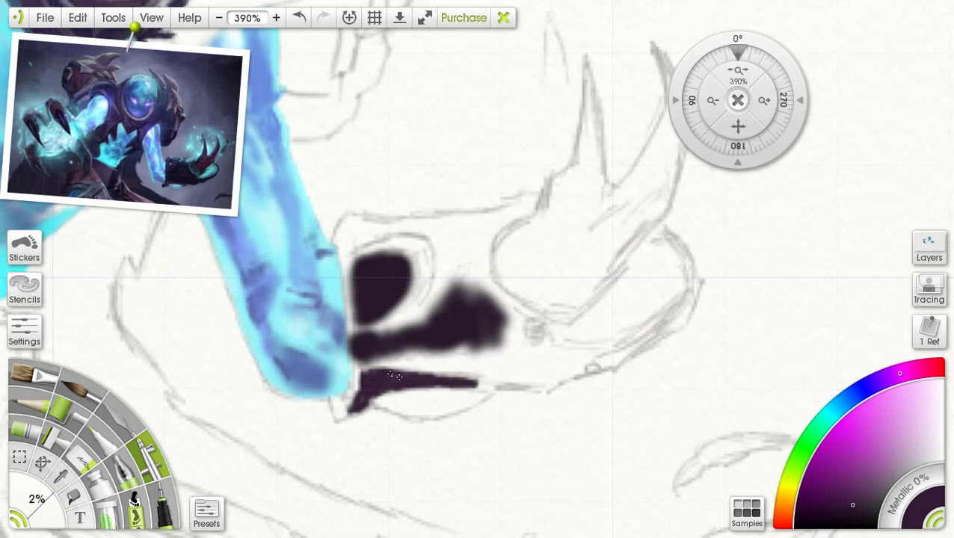
pyautogui.moveTo(486, 386)
pyautogui.mouseDown()
pyautogui.moveTo(488, 378)
pyautogui.moveTo(479, 386)
pyautogui.mouseUp()
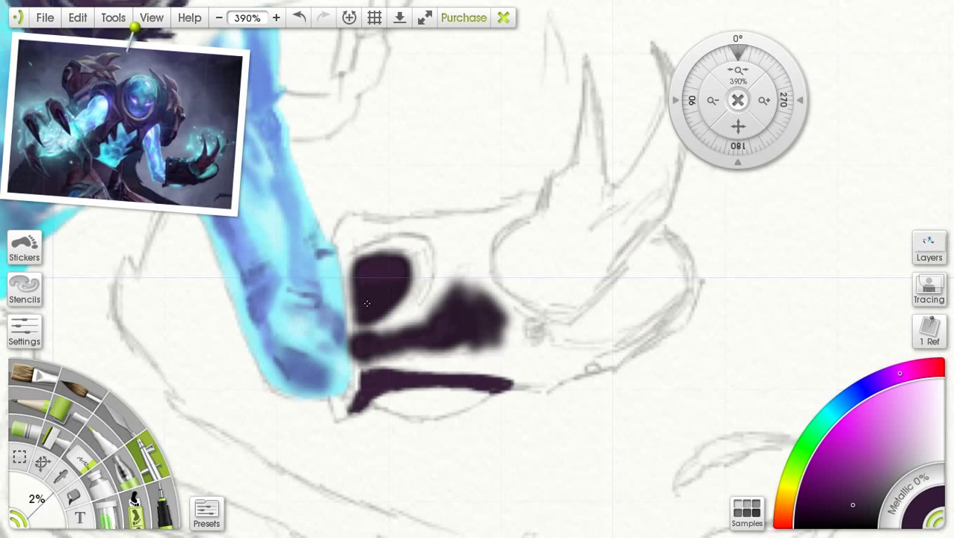
# Step: Sample a near-black blue from the reference gauntlet and airbrush dark outlines around the oval and along the edge toward the wrist at 2% size
pyautogui.click(62, 477)
pyautogui.click(166, 187)
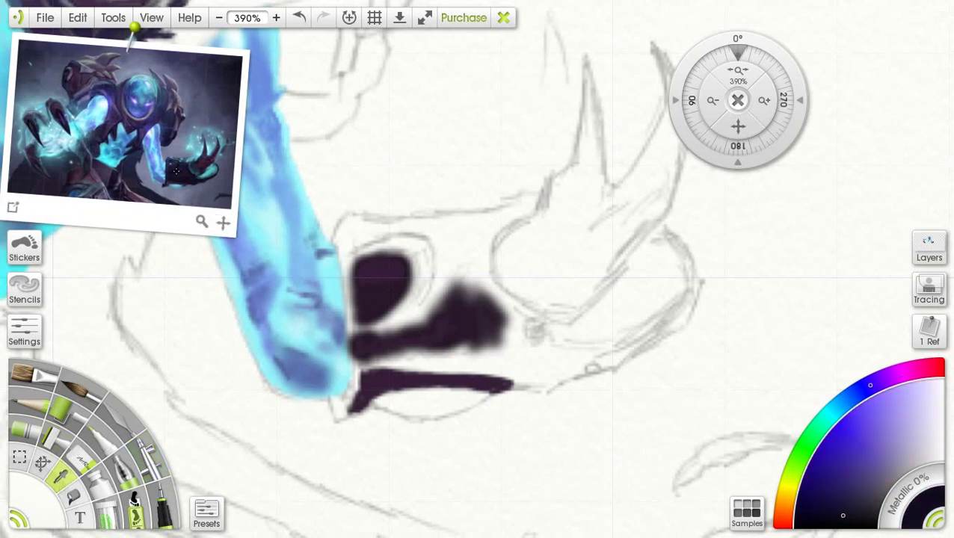
pyautogui.click(157, 464)
pyautogui.moveTo(390, 322)
pyautogui.mouseDown()
pyautogui.moveTo(408, 299)
pyautogui.moveTo(387, 322)
pyautogui.moveTo(401, 303)
pyautogui.moveTo(355, 329)
pyautogui.moveTo(366, 296)
pyautogui.moveTo(351, 289)
pyautogui.moveTo(409, 313)
pyautogui.moveTo(374, 327)
pyautogui.moveTo(392, 322)
pyautogui.moveTo(400, 332)
pyautogui.moveTo(383, 323)
pyautogui.moveTo(400, 308)
pyautogui.moveTo(414, 311)
pyautogui.moveTo(414, 324)
pyautogui.moveTo(415, 294)
pyautogui.moveTo(441, 307)
pyautogui.moveTo(455, 279)
pyautogui.moveTo(444, 306)
pyautogui.moveTo(413, 302)
pyautogui.moveTo(443, 293)
pyautogui.mouseUp()
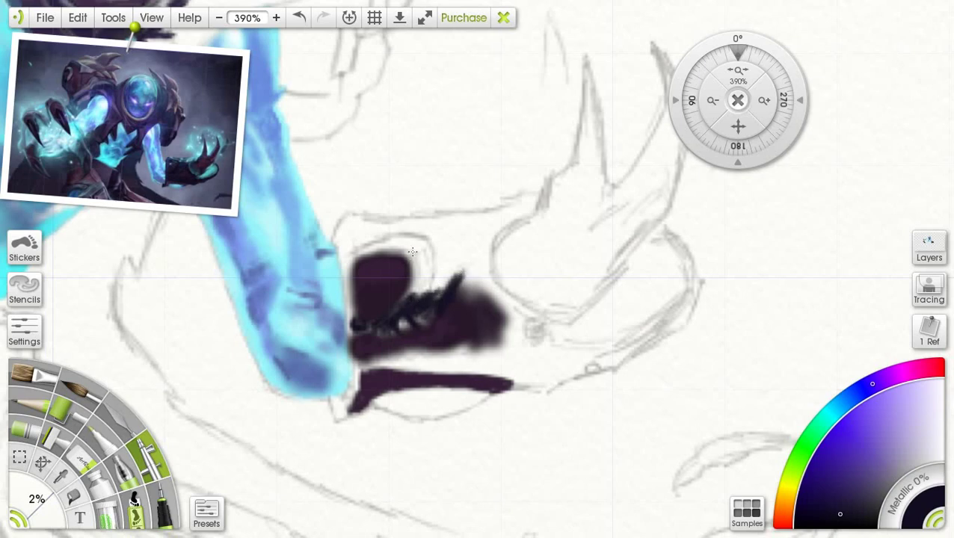
pyautogui.moveTo(412, 252)
pyautogui.mouseDown()
pyautogui.moveTo(431, 271)
pyautogui.moveTo(423, 293)
pyautogui.moveTo(411, 283)
pyautogui.moveTo(405, 292)
pyautogui.moveTo(408, 270)
pyautogui.moveTo(416, 281)
pyautogui.mouseUp()
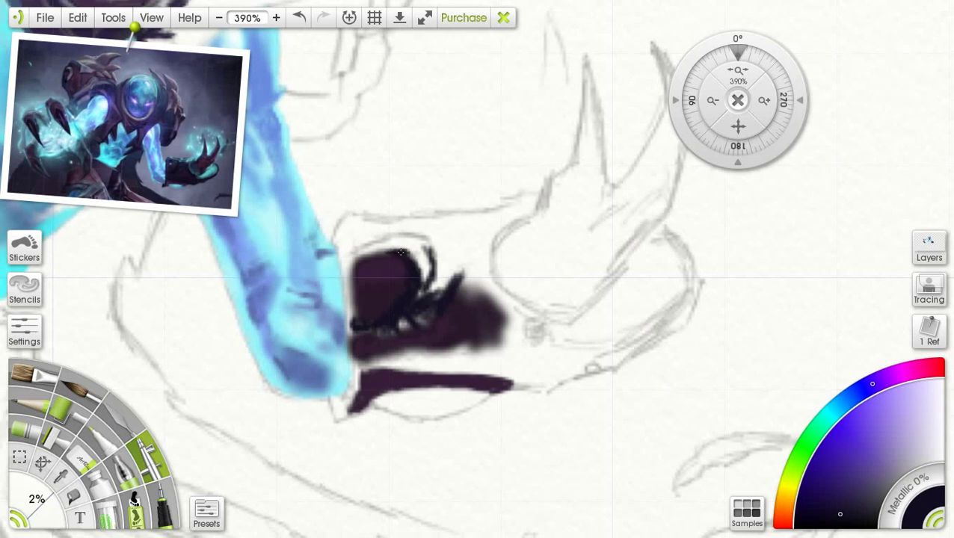
pyautogui.moveTo(387, 251)
pyautogui.mouseDown()
pyautogui.moveTo(358, 251)
pyautogui.moveTo(388, 235)
pyautogui.moveTo(425, 234)
pyautogui.moveTo(415, 236)
pyautogui.moveTo(433, 249)
pyautogui.moveTo(441, 278)
pyautogui.mouseUp()
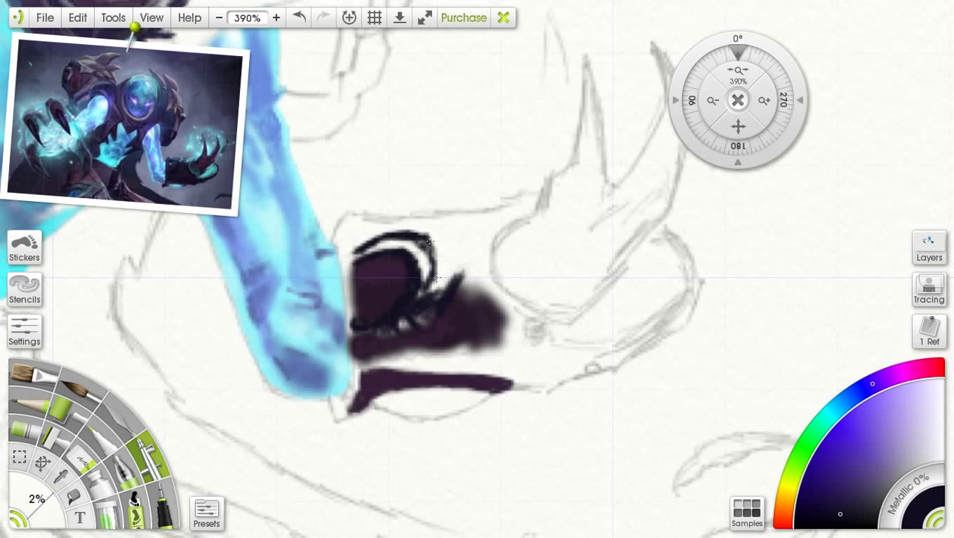
pyautogui.moveTo(430, 240)
pyautogui.mouseDown()
pyautogui.moveTo(473, 246)
pyautogui.moveTo(480, 254)
pyautogui.moveTo(452, 259)
pyautogui.moveTo(487, 262)
pyautogui.moveTo(469, 277)
pyautogui.moveTo(487, 259)
pyautogui.moveTo(474, 264)
pyautogui.moveTo(488, 263)
pyautogui.moveTo(489, 283)
pyautogui.moveTo(484, 272)
pyautogui.moveTo(478, 278)
pyautogui.moveTo(497, 289)
pyautogui.moveTo(477, 288)
pyautogui.moveTo(475, 299)
pyautogui.moveTo(491, 279)
pyautogui.moveTo(464, 286)
pyautogui.moveTo(474, 270)
pyautogui.moveTo(495, 301)
pyautogui.moveTo(480, 265)
pyautogui.moveTo(488, 297)
pyautogui.moveTo(506, 305)
pyautogui.moveTo(497, 291)
pyautogui.moveTo(519, 317)
pyautogui.moveTo(542, 318)
pyautogui.moveTo(536, 309)
pyautogui.moveTo(544, 319)
pyautogui.moveTo(518, 319)
pyautogui.mouseUp()
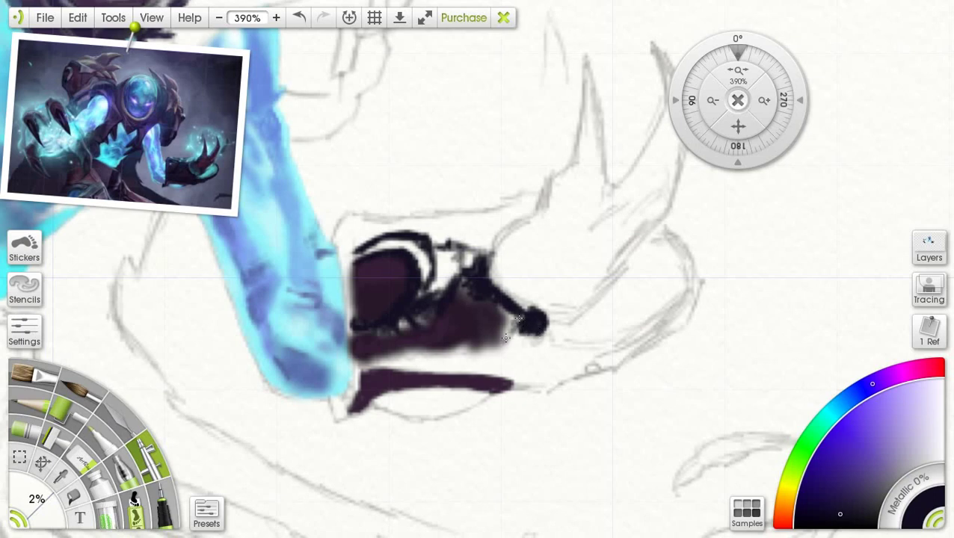
# Step: Enlarge the airbrush to 5% size, choose a dark indigo, and shade the gauntlet's wrist end below the black outline
pyautogui.moveTo(37, 500); pyautogui.dragTo(53, 486)
pyautogui.click(845, 503)
pyautogui.moveTo(506, 344)
pyautogui.mouseDown()
pyautogui.moveTo(506, 357)
pyautogui.moveTo(507, 330)
pyautogui.moveTo(507, 356)
pyautogui.moveTo(494, 350)
pyautogui.moveTo(509, 362)
pyautogui.mouseUp()
pyautogui.click(851, 496)
pyautogui.click(874, 383)
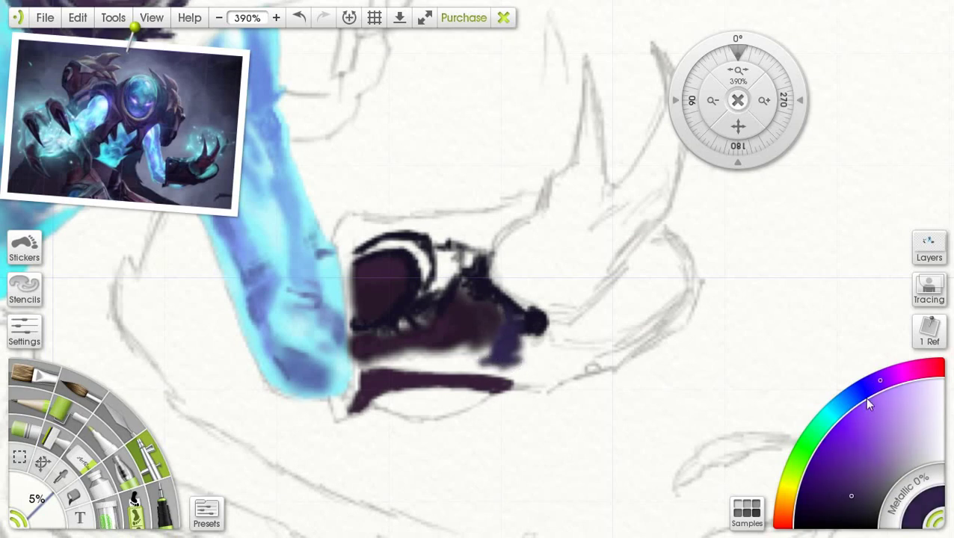
pyautogui.moveTo(503, 304)
pyautogui.mouseDown()
pyautogui.moveTo(481, 361)
pyautogui.moveTo(514, 352)
pyautogui.moveTo(500, 361)
pyautogui.moveTo(518, 361)
pyautogui.moveTo(527, 353)
pyautogui.moveTo(500, 362)
pyautogui.moveTo(520, 355)
pyautogui.moveTo(518, 347)
pyautogui.moveTo(552, 367)
pyautogui.moveTo(521, 353)
pyautogui.moveTo(502, 360)
pyautogui.moveTo(534, 369)
pyautogui.moveTo(410, 346)
pyautogui.moveTo(369, 365)
pyautogui.moveTo(444, 368)
pyautogui.moveTo(417, 354)
pyautogui.moveTo(464, 371)
pyautogui.moveTo(489, 368)
pyautogui.moveTo(483, 358)
pyautogui.moveTo(423, 368)
pyautogui.mouseUp()
# Step: Choose a near-black violet and airbrush a shadow band just above the gauntlet's lower purple strip at 5% size
pyautogui.click(851, 504)
pyautogui.click(858, 510)
pyautogui.click(858, 517)
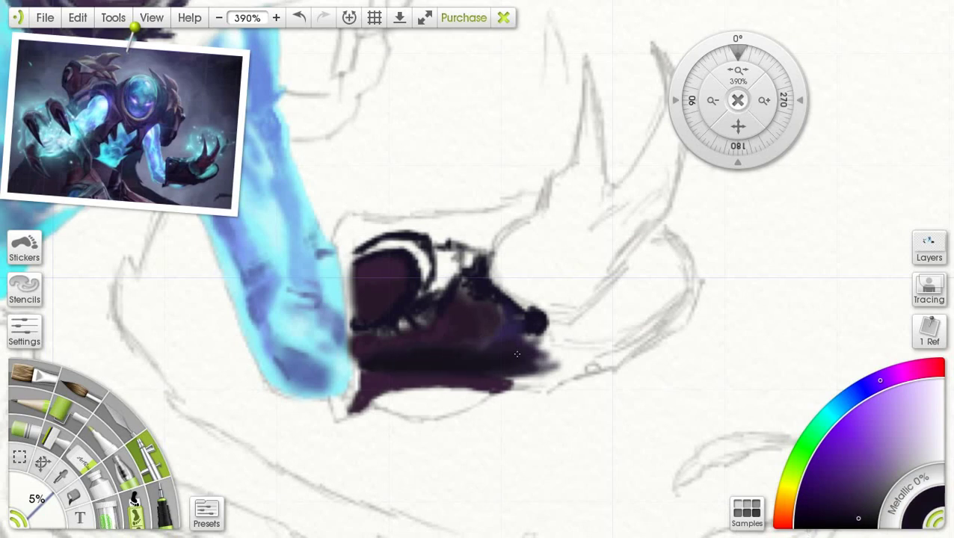
pyautogui.moveTo(517, 353); pyautogui.dragTo(570, 360)
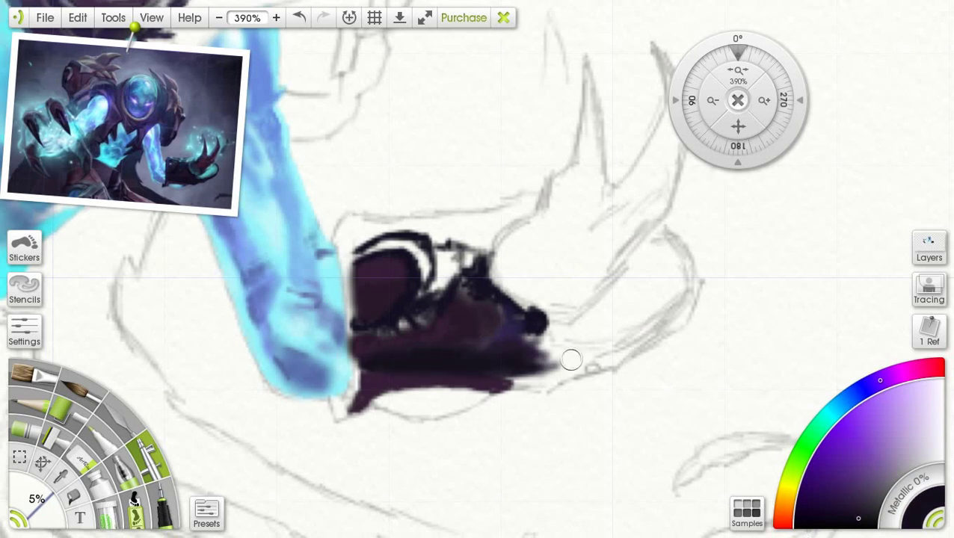
# Step: Sample dark purple from the painted gauntlet and fill the gaps between the oval and the wrist with dark tones at 6% size
pyautogui.click(66, 471)
pyautogui.click(432, 334)
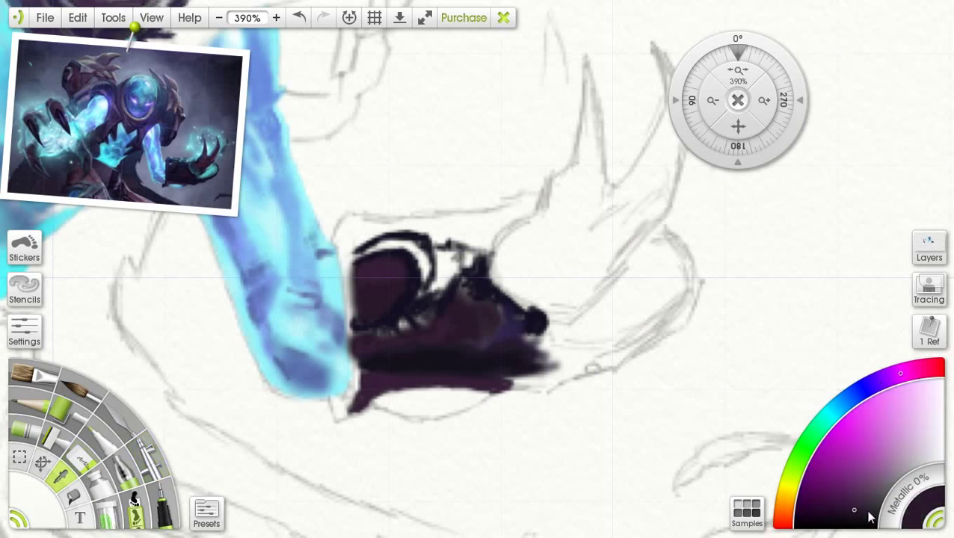
pyautogui.click(80, 487)
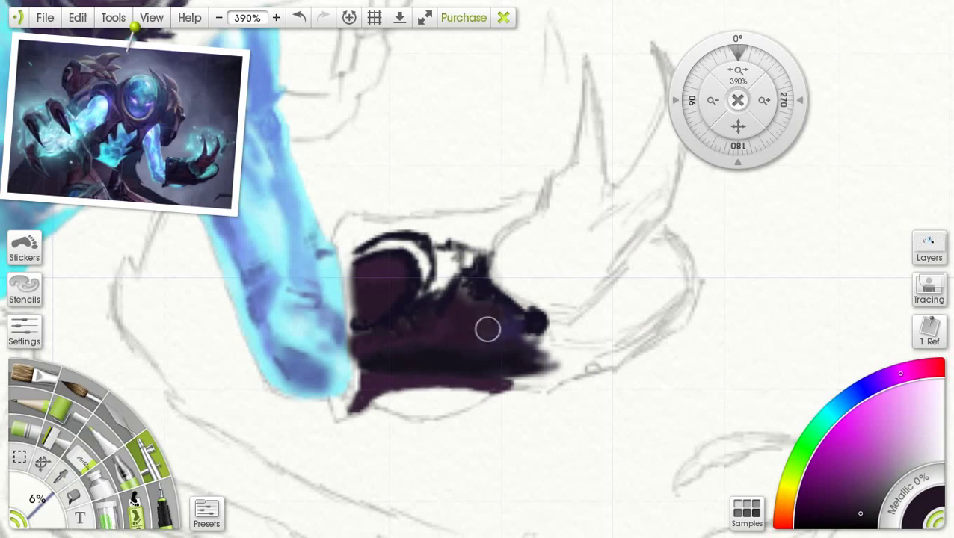
pyautogui.moveTo(437, 282)
pyautogui.mouseDown()
pyautogui.moveTo(456, 265)
pyautogui.moveTo(443, 274)
pyautogui.moveTo(441, 255)
pyautogui.moveTo(420, 273)
pyautogui.moveTo(427, 267)
pyautogui.moveTo(420, 295)
pyautogui.moveTo(437, 292)
pyautogui.moveTo(448, 254)
pyautogui.mouseUp()
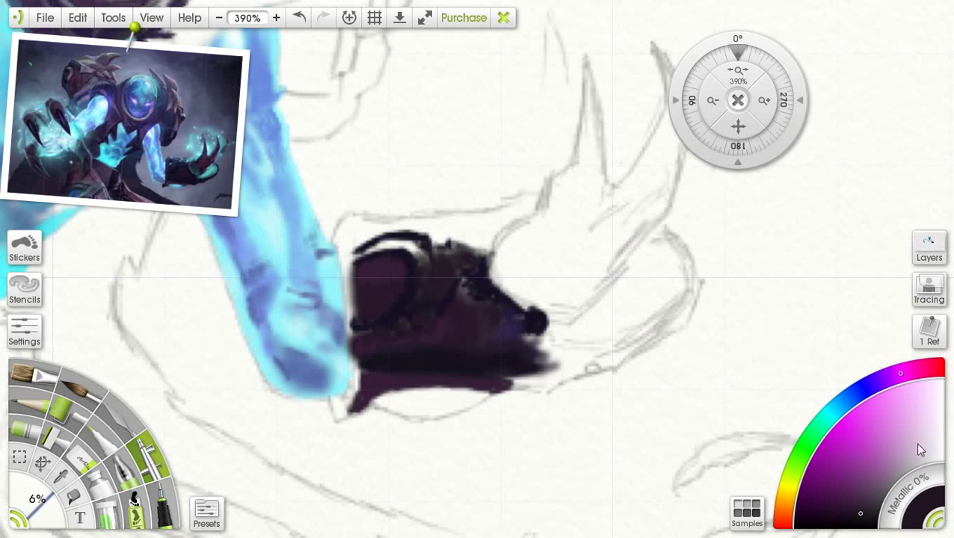
pyautogui.click(875, 511)
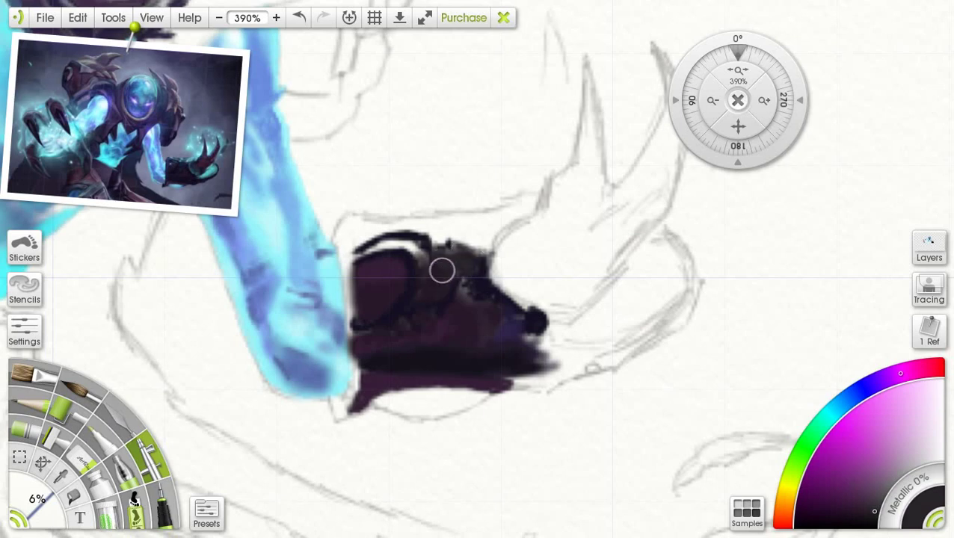
# Step: Sample a dark blue from the reference forearm and airbrush the rim around the gauntlet's oval at 6% size
pyautogui.moveTo(193, 122)
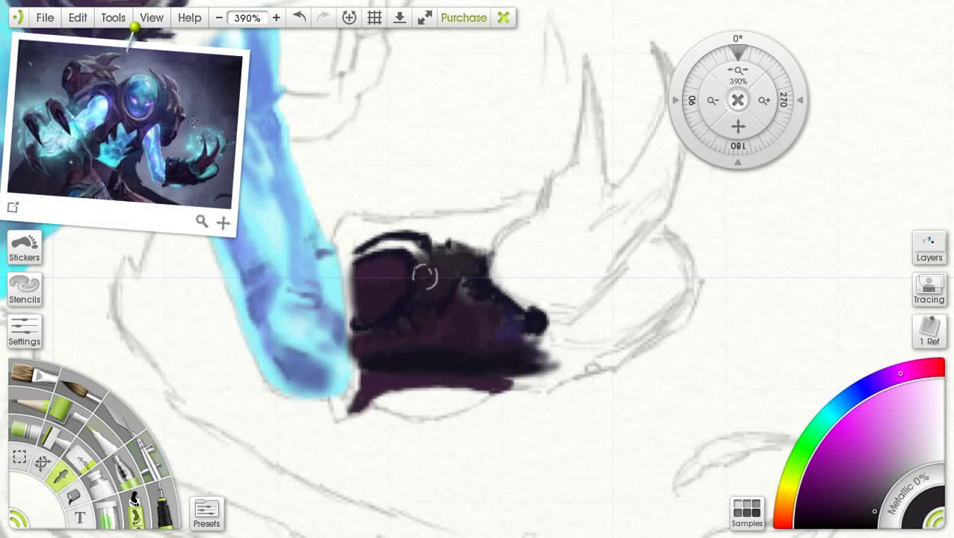
pyautogui.keyDown('alt'); pyautogui.click(175, 159); pyautogui.keyUp('alt')
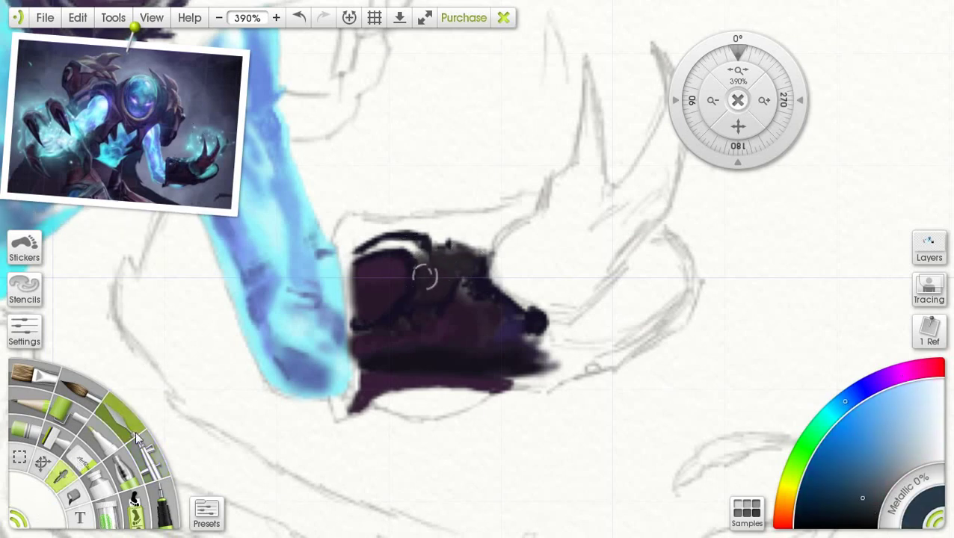
pyautogui.moveTo(381, 245)
pyautogui.mouseDown()
pyautogui.moveTo(370, 250)
pyautogui.moveTo(396, 241)
pyautogui.moveTo(420, 256)
pyautogui.moveTo(393, 257)
pyautogui.mouseUp()
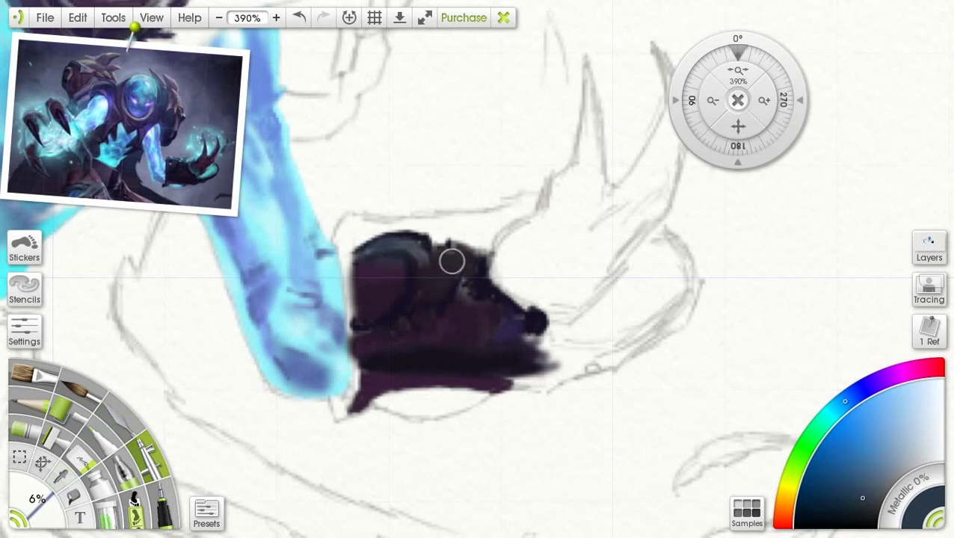
# Step: Enlarge the airbrush to 11% size, sample teal from the reference gauntlet, and paint the band along the gauntlet's upper edge
pyautogui.moveTo(36, 502); pyautogui.dragTo(45, 491)
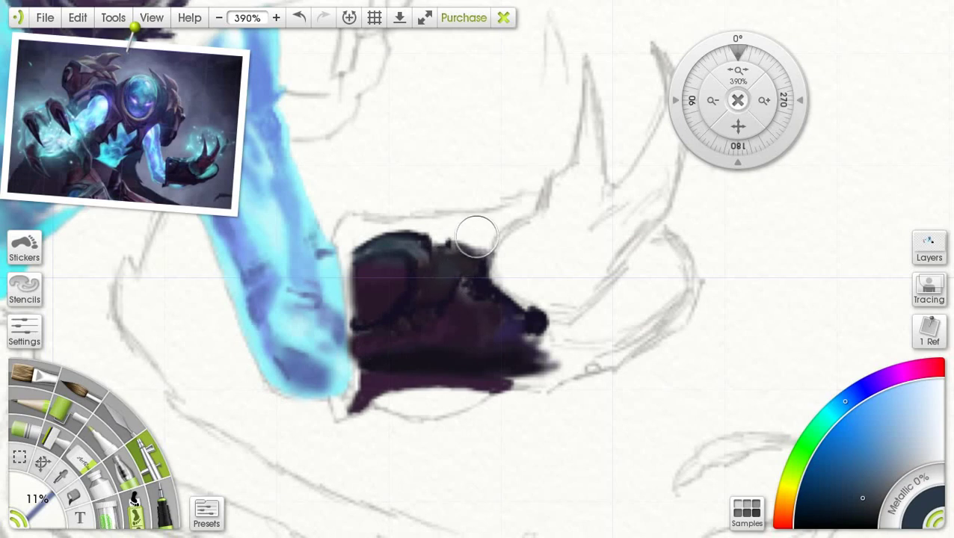
pyautogui.click(864, 474)
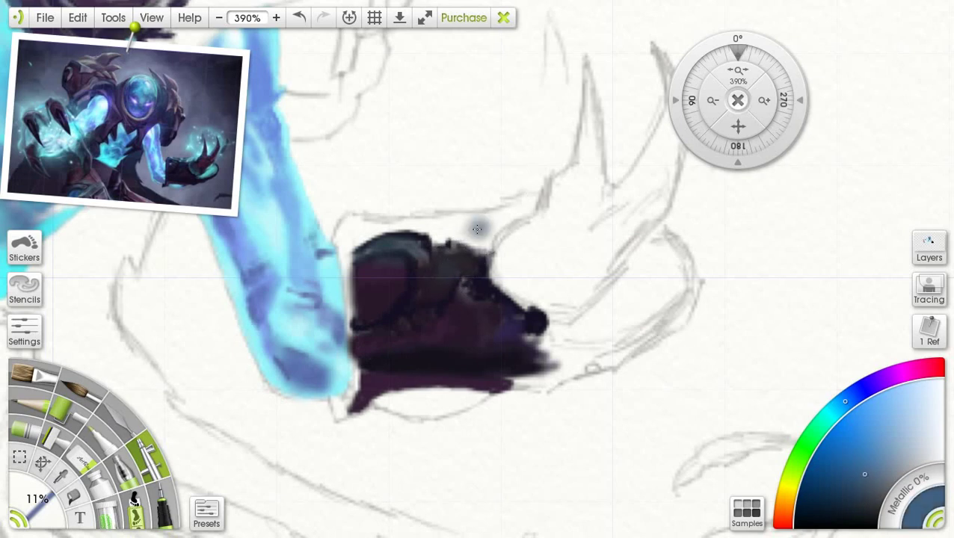
pyautogui.click(479, 227)
pyautogui.click(185, 160)
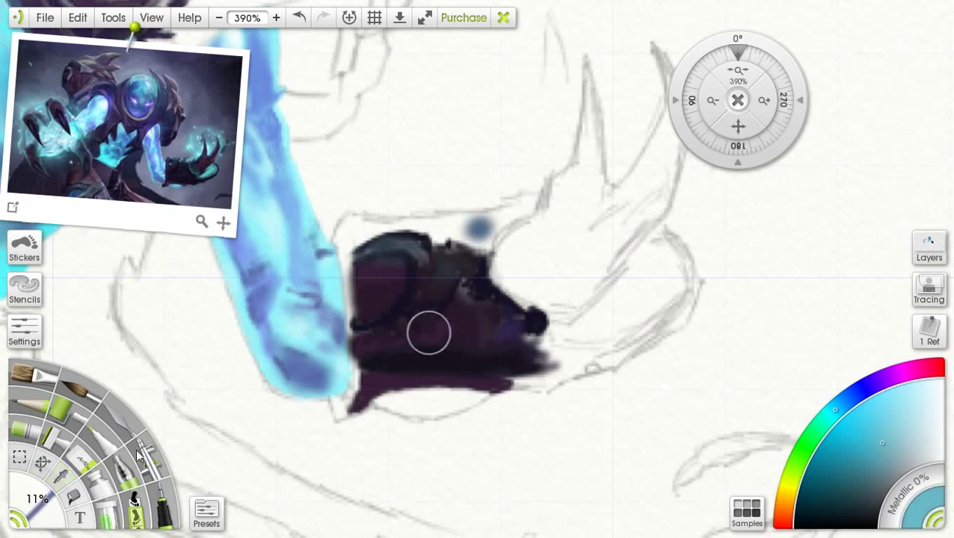
pyautogui.click(483, 223)
pyautogui.moveTo(483, 222)
pyautogui.mouseDown()
pyautogui.moveTo(442, 226)
pyautogui.moveTo(517, 207)
pyautogui.moveTo(444, 222)
pyautogui.moveTo(485, 241)
pyautogui.moveTo(405, 218)
pyautogui.moveTo(365, 221)
pyautogui.moveTo(343, 237)
pyautogui.moveTo(519, 231)
pyautogui.moveTo(542, 187)
pyautogui.mouseUp()
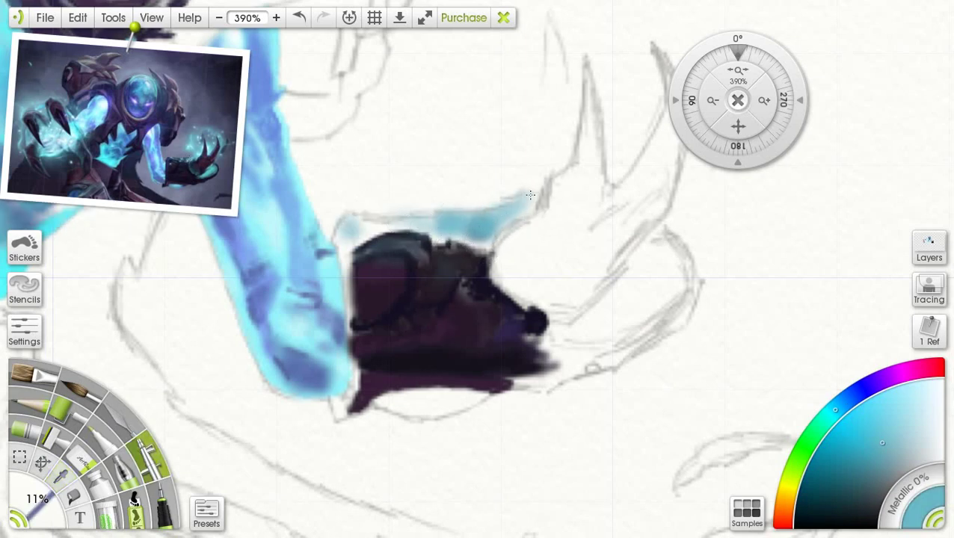
# Step: Sample a darker blue from the reference and shade the upper band and the gauntlet's edge beside the glowing arm at 3% size
pyautogui.click(60, 473)
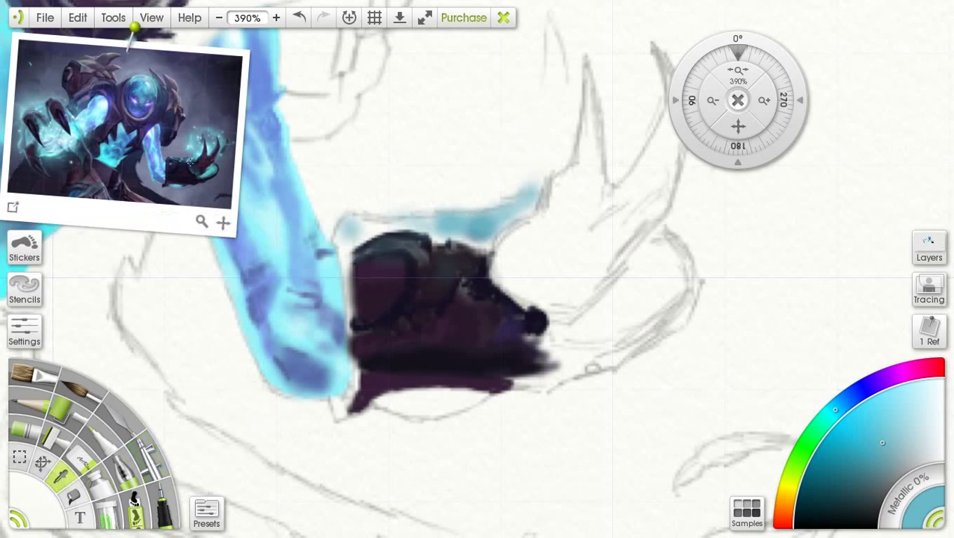
pyautogui.click(180, 160)
pyautogui.click(149, 457)
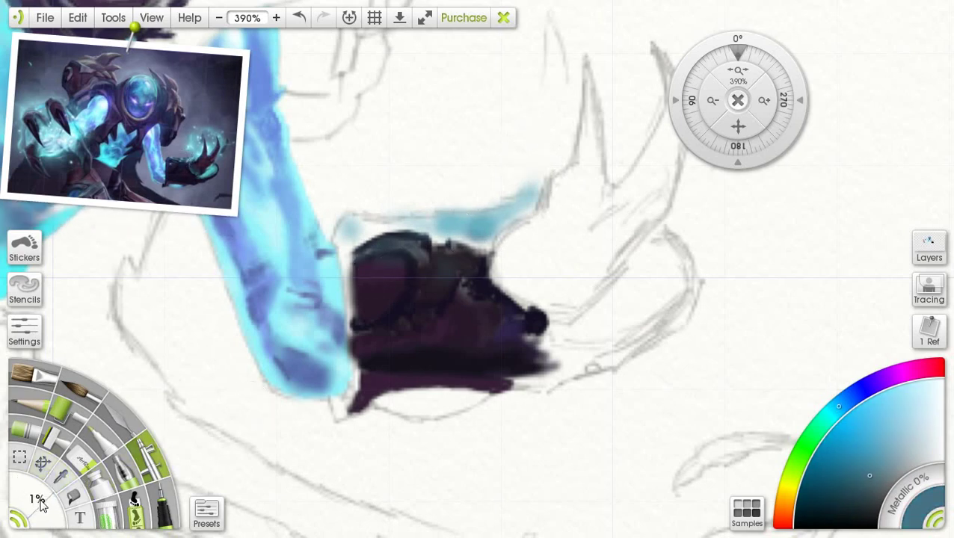
pyautogui.moveTo(42, 506); pyautogui.dragTo(56, 497)
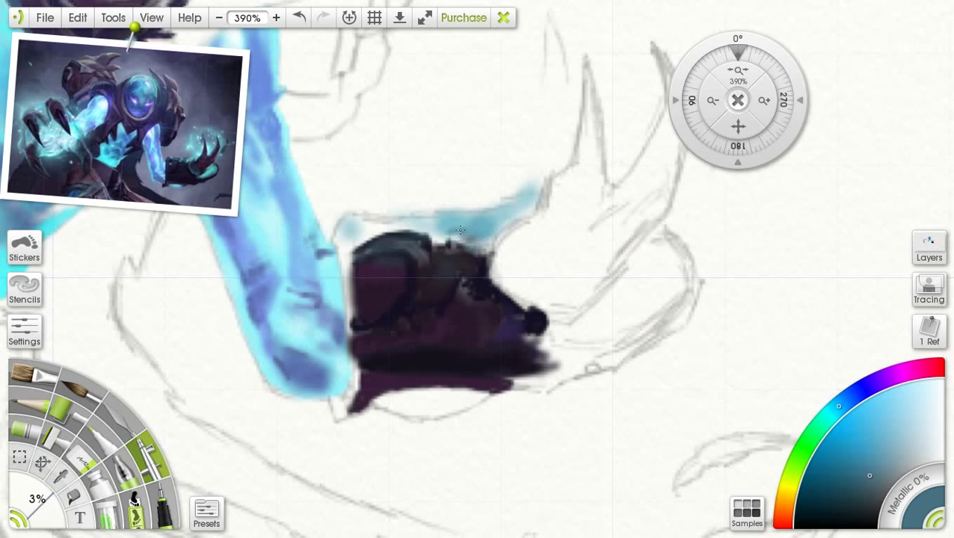
pyautogui.moveTo(461, 230)
pyautogui.mouseDown()
pyautogui.moveTo(438, 241)
pyautogui.moveTo(385, 225)
pyautogui.moveTo(345, 235)
pyautogui.moveTo(348, 325)
pyautogui.mouseUp()
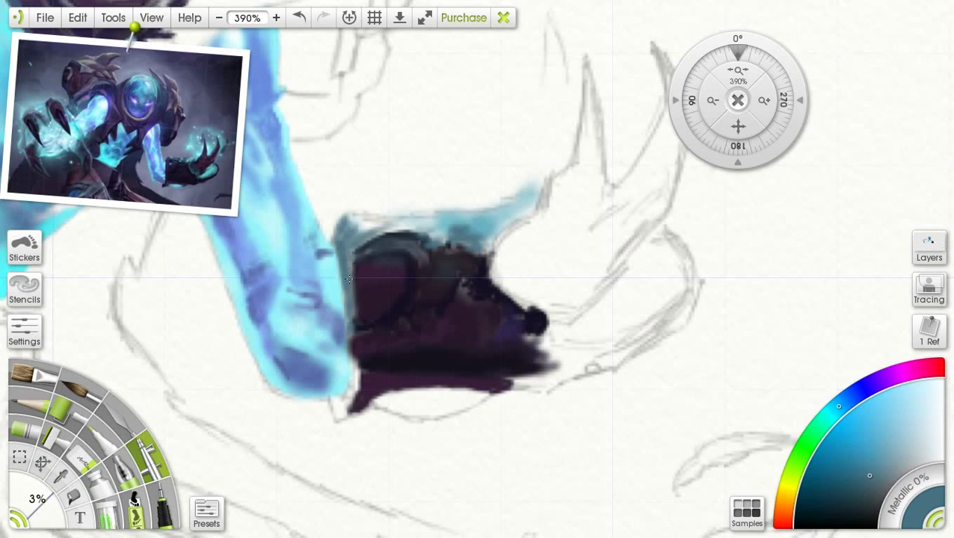
# Step: Choose a near-black blue and darken the gauntlet's upper corner and the edge beside the glowing arm at 3% size
pyautogui.click(873, 509)
pyautogui.moveTo(329, 244); pyautogui.dragTo(354, 312)
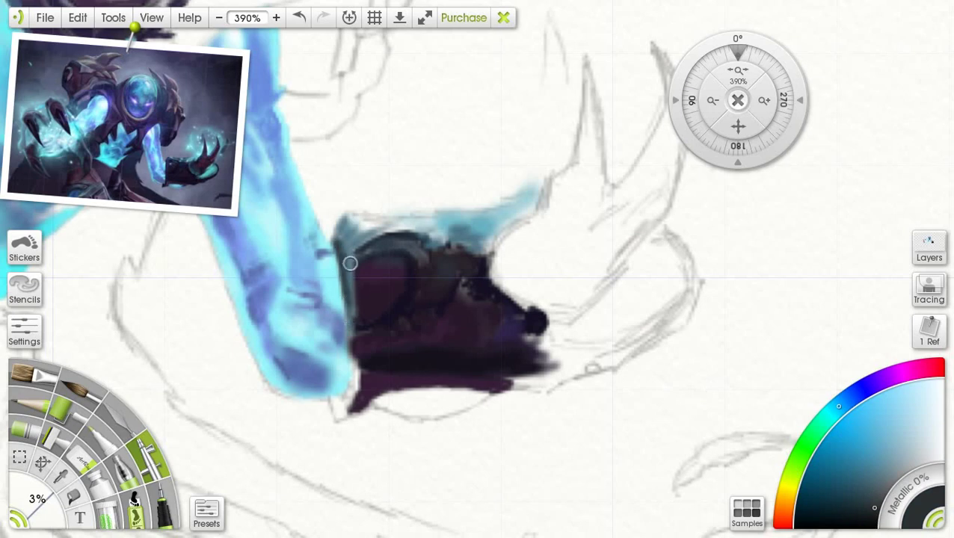
pyautogui.moveTo(363, 240); pyautogui.dragTo(372, 256)
pyautogui.moveTo(339, 225); pyautogui.dragTo(366, 213)
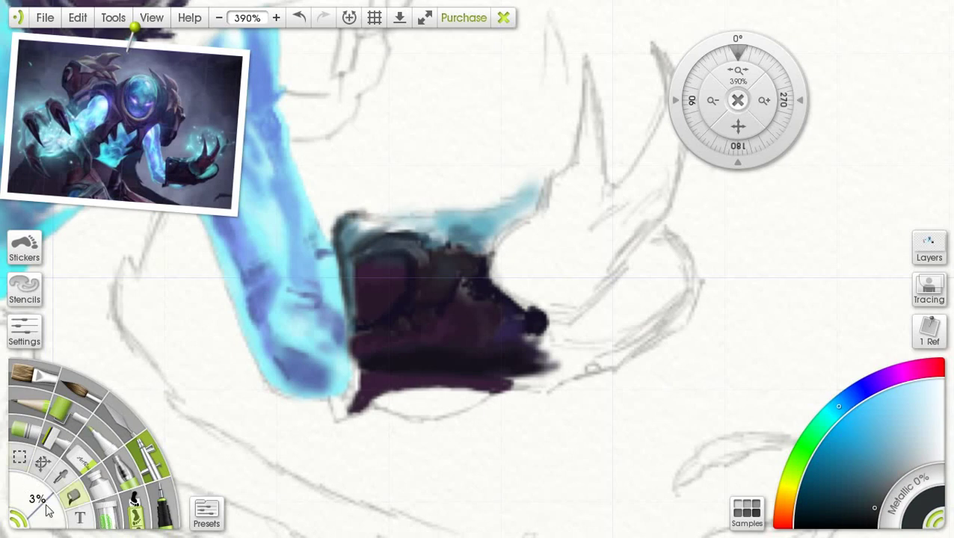
# Step: Reduce the airbrush to 1% size and draw thin dark lines along the gauntlet's upper edge, inside the teal band and down the wrist curve
pyautogui.moveTo(46, 511); pyautogui.dragTo(34, 515)
pyautogui.moveTo(388, 216); pyautogui.dragTo(509, 204)
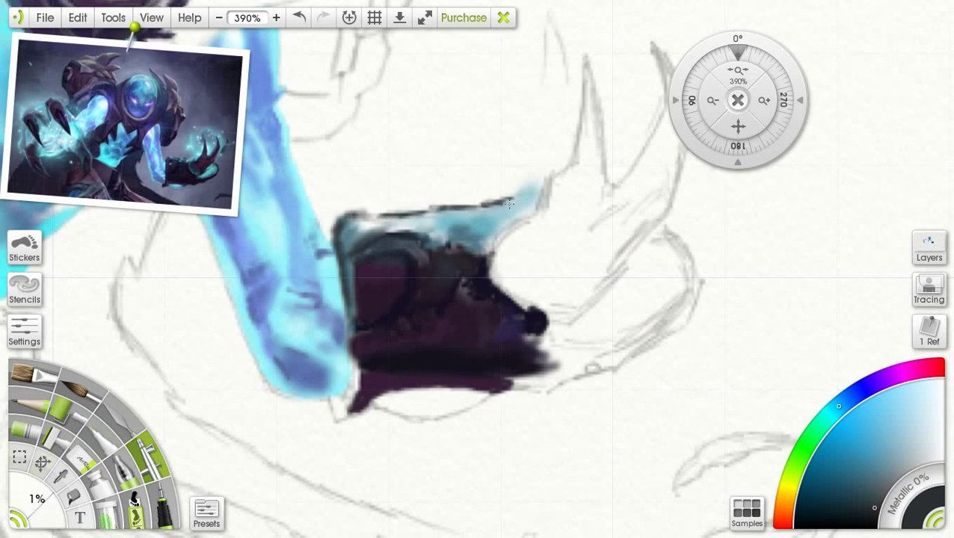
pyautogui.moveTo(427, 227); pyautogui.dragTo(424, 220)
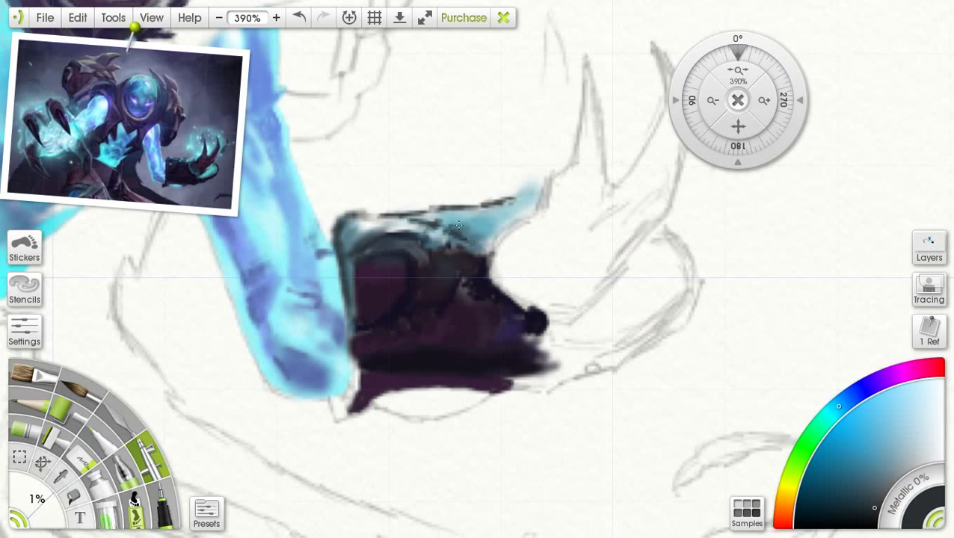
pyautogui.moveTo(458, 225)
pyautogui.mouseDown()
pyautogui.moveTo(506, 227)
pyautogui.moveTo(485, 251)
pyautogui.mouseUp()
pyautogui.moveTo(518, 220); pyautogui.dragTo(482, 253)
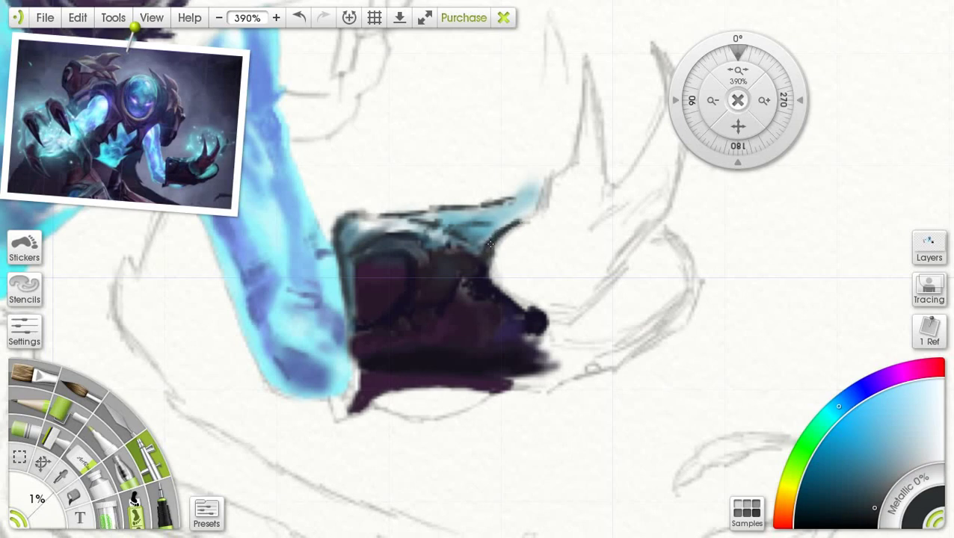
# Step: Sample a muted blue from the gauntlet, paint a thin rim along the wrist curve at 1% size, and cover the upper band at 6% size
pyautogui.click(58, 476)
pyautogui.click(359, 261)
pyautogui.click(148, 452)
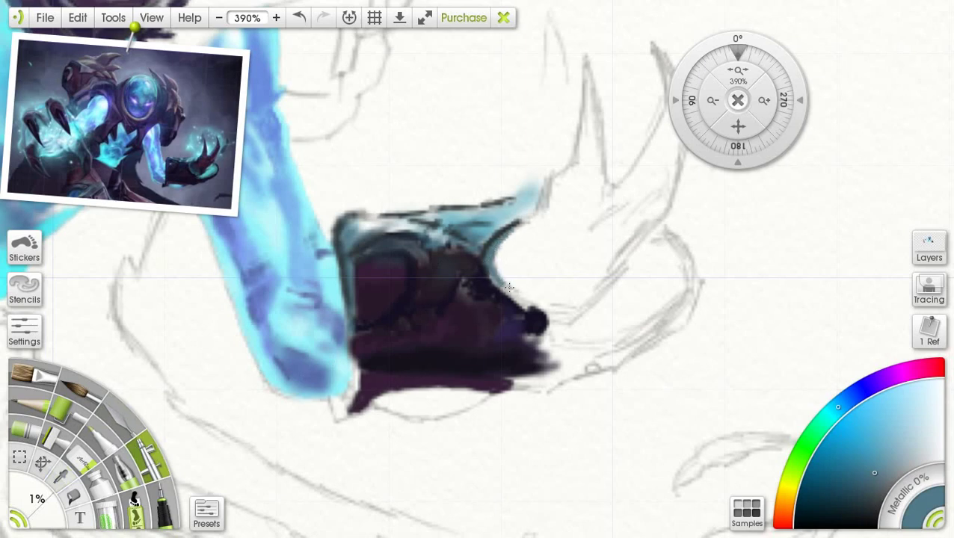
pyautogui.moveTo(509, 286)
pyautogui.mouseDown()
pyautogui.moveTo(527, 305)
pyautogui.moveTo(517, 299)
pyautogui.mouseUp()
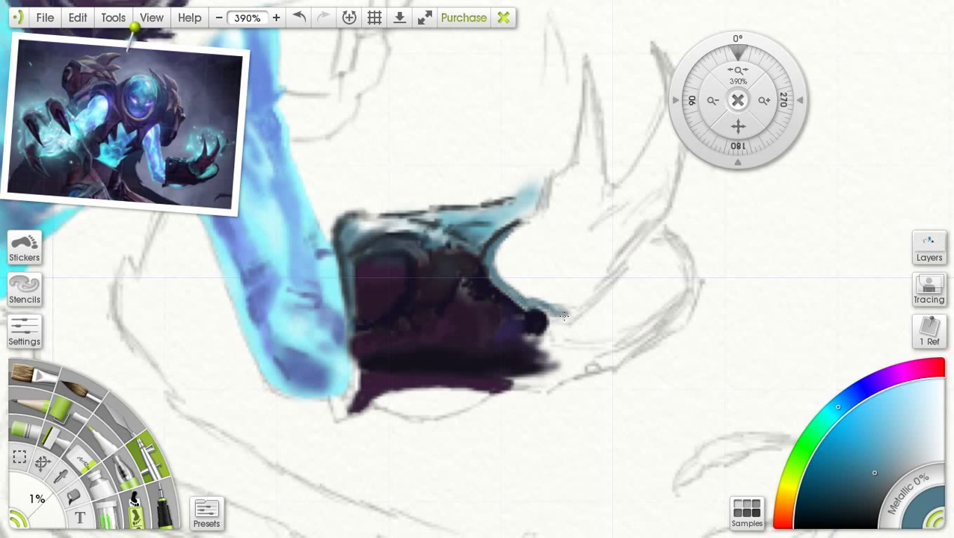
pyautogui.moveTo(570, 311)
pyautogui.mouseDown()
pyautogui.moveTo(523, 290)
pyautogui.moveTo(578, 305)
pyautogui.mouseUp()
pyautogui.moveTo(34, 493)
pyautogui.mouseDown()
pyautogui.moveTo(42, 511)
pyautogui.moveTo(65, 493)
pyautogui.mouseUp()
pyautogui.moveTo(413, 225); pyautogui.dragTo(373, 226)
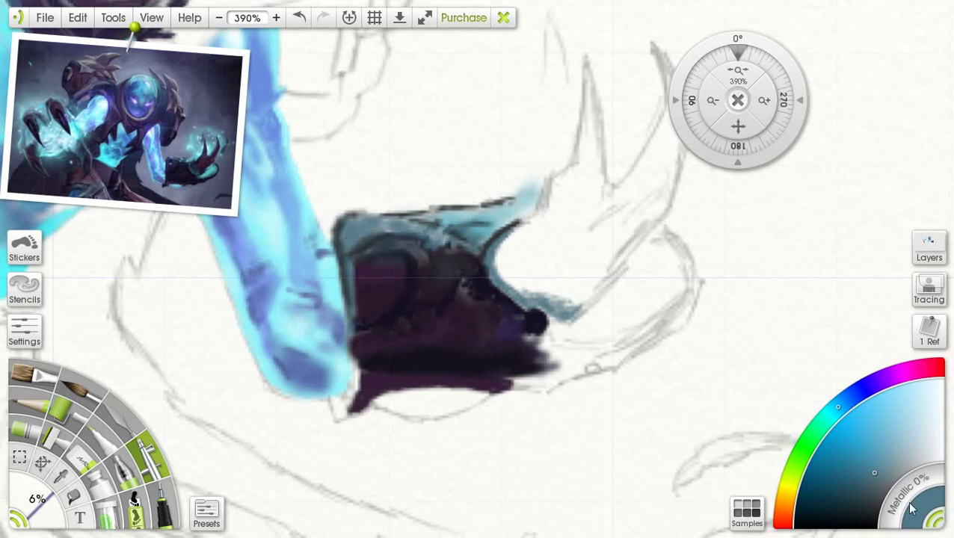
# Step: Choose a pale blue and add fine highlights to the gauntlet's upper band at 1% size
pyautogui.click(921, 422)
pyautogui.moveTo(54, 486); pyautogui.dragTo(30, 506)
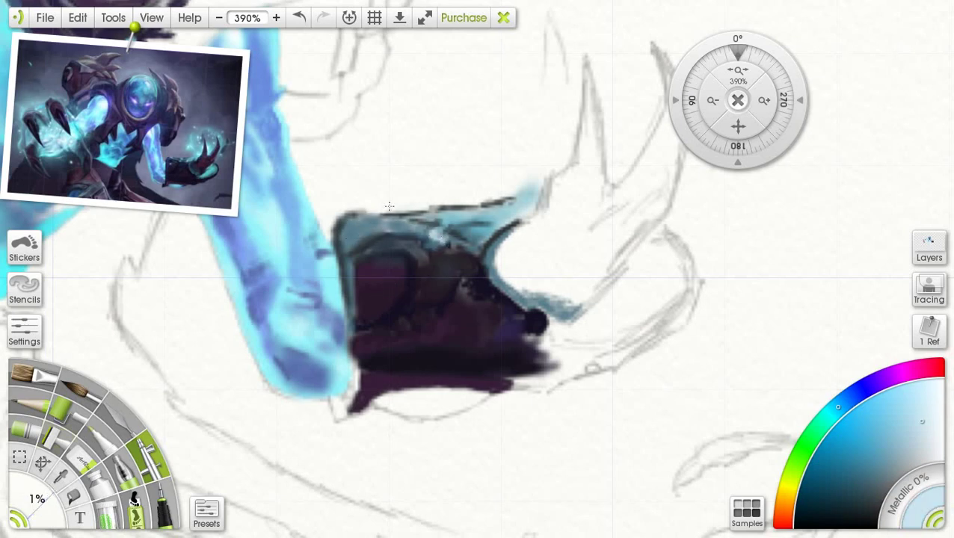
pyautogui.moveTo(370, 220)
pyautogui.mouseDown()
pyautogui.moveTo(434, 217)
pyautogui.moveTo(426, 231)
pyautogui.mouseUp()
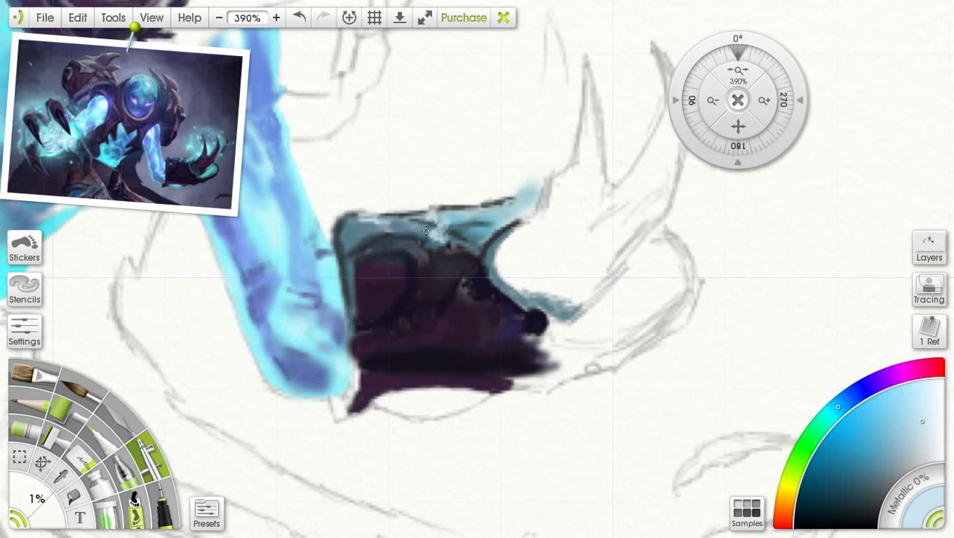
# Step: Enlarge the airbrush to 4% size, sample light blue from the reference forearm, and fill the rounded shape beneath the gauntlet's lower purple strip
pyautogui.press(']')
pyautogui.press(']')
pyautogui.press(']')
pyautogui.click(886, 456)
pyautogui.click(61, 476)
pyautogui.moveTo(160, 173)
pyautogui.mouseDown()
pyautogui.moveTo(155, 150)
pyautogui.moveTo(158, 168)
pyautogui.mouseUp()
pyautogui.moveTo(406, 405)
pyautogui.mouseDown()
pyautogui.moveTo(471, 407)
pyautogui.moveTo(485, 393)
pyautogui.moveTo(417, 407)
pyautogui.mouseUp()
pyautogui.click(54, 483)
pyautogui.click(166, 182)
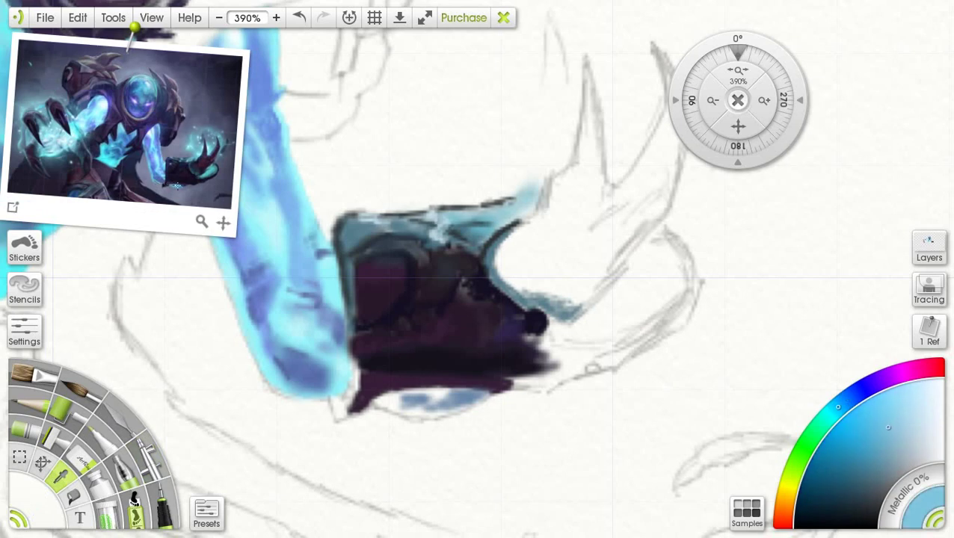
pyautogui.click(148, 454)
pyautogui.moveTo(443, 396)
pyautogui.mouseDown()
pyautogui.moveTo(378, 402)
pyautogui.moveTo(444, 394)
pyautogui.moveTo(387, 405)
pyautogui.moveTo(424, 410)
pyautogui.mouseUp()
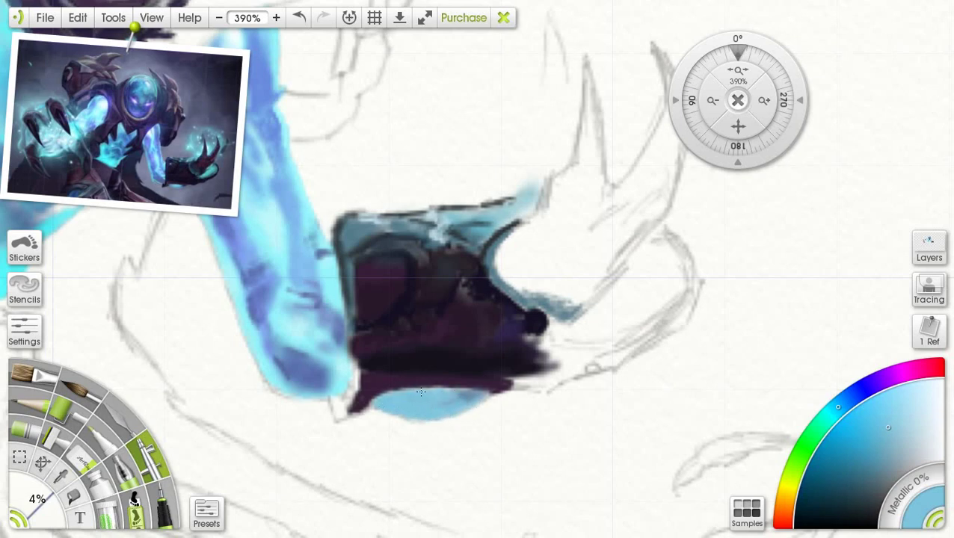
# Step: Sample dark blue from beneath the reference gauntlet and shade the lower edge of the rounded light-blue shape with the airbrush at 4% size
pyautogui.click(61, 474)
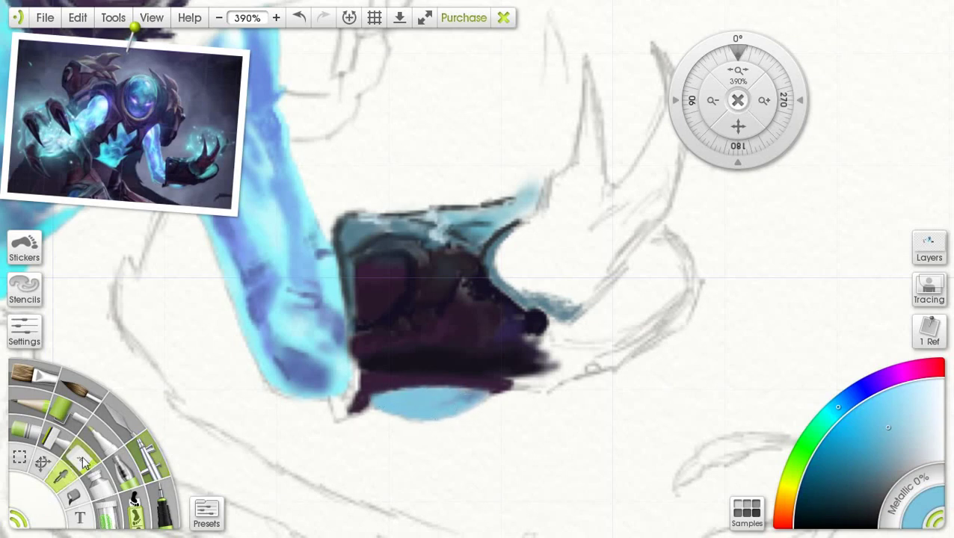
pyautogui.moveTo(176, 186)
pyautogui.moveTo(177, 186); pyautogui.dragTo(183, 186)
pyautogui.click(160, 446)
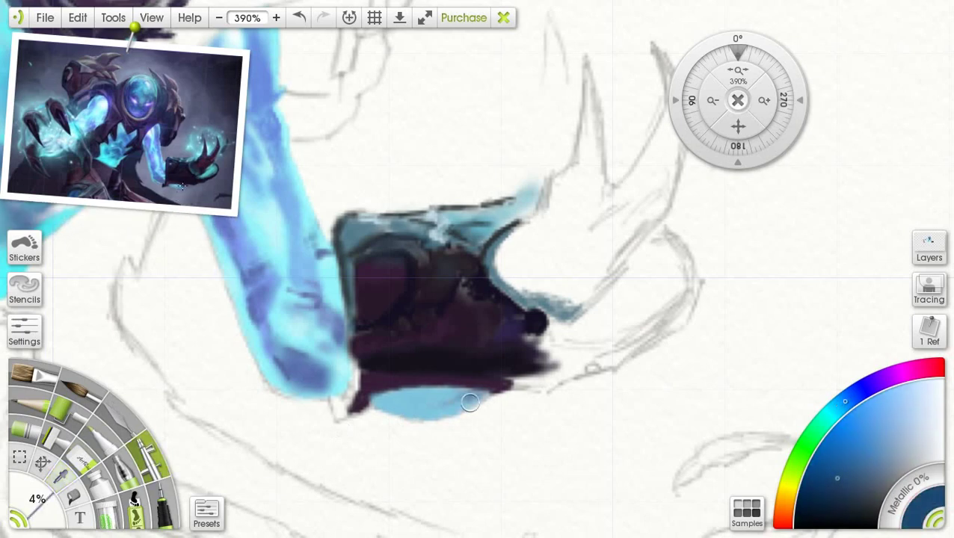
pyautogui.moveTo(469, 399); pyautogui.dragTo(406, 383)
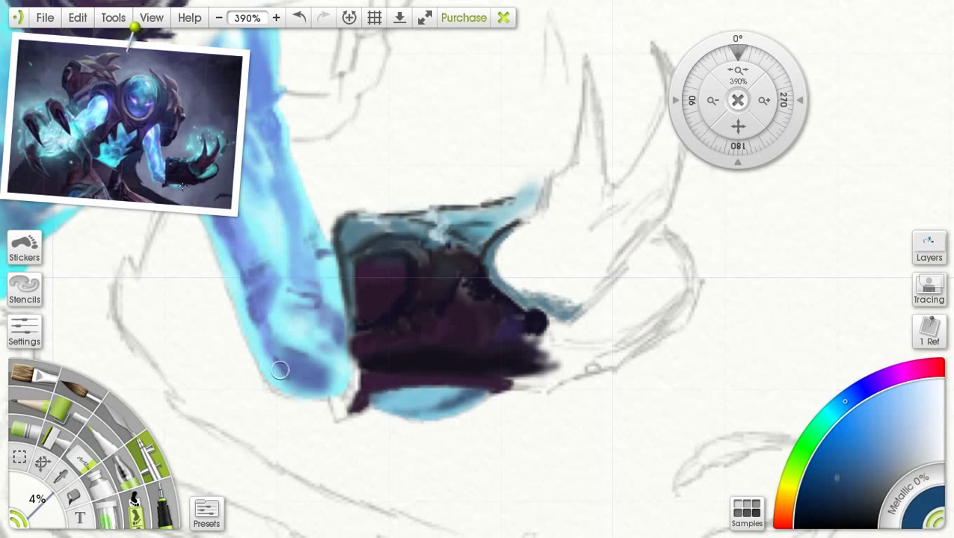
# Step: Shade the elbow end of the glowing forearm with dark blue from the reference and a muted blue sampled from the elbow
pyautogui.moveTo(276, 366)
pyautogui.mouseDown()
pyautogui.moveTo(284, 391)
pyautogui.moveTo(281, 382)
pyautogui.moveTo(326, 400)
pyautogui.moveTo(273, 384)
pyautogui.moveTo(267, 369)
pyautogui.moveTo(283, 341)
pyautogui.moveTo(265, 358)
pyautogui.moveTo(254, 325)
pyautogui.moveTo(274, 342)
pyautogui.mouseUp()
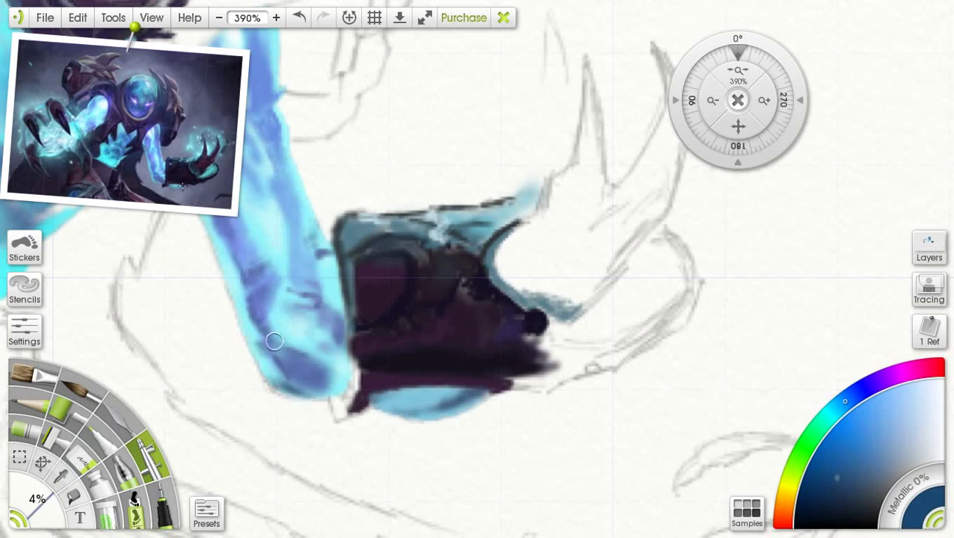
pyautogui.click(182, 187)
pyautogui.moveTo(329, 372)
pyautogui.mouseDown()
pyautogui.moveTo(336, 371)
pyautogui.moveTo(324, 388)
pyautogui.moveTo(345, 390)
pyautogui.mouseUp()
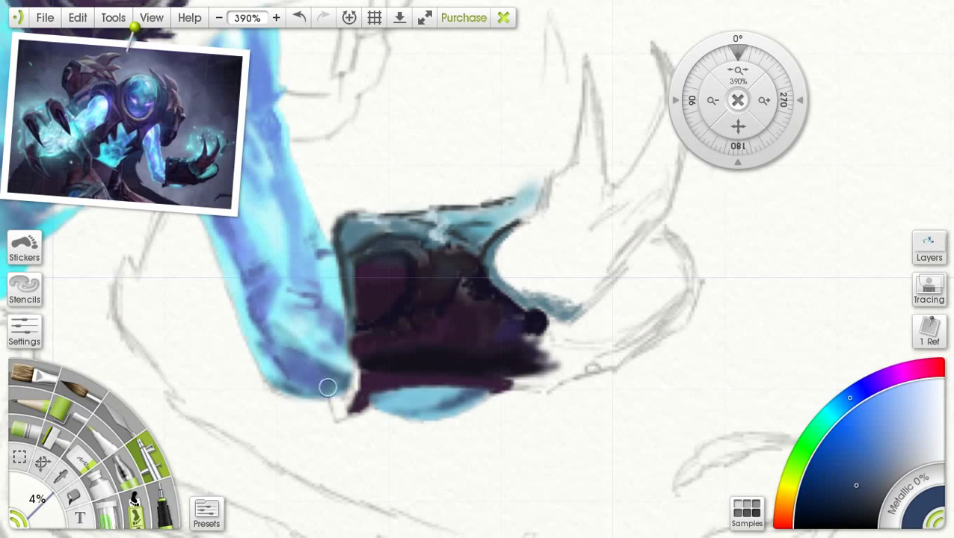
pyautogui.keyDown('alt'); pyautogui.click(298, 373); pyautogui.keyUp('alt')
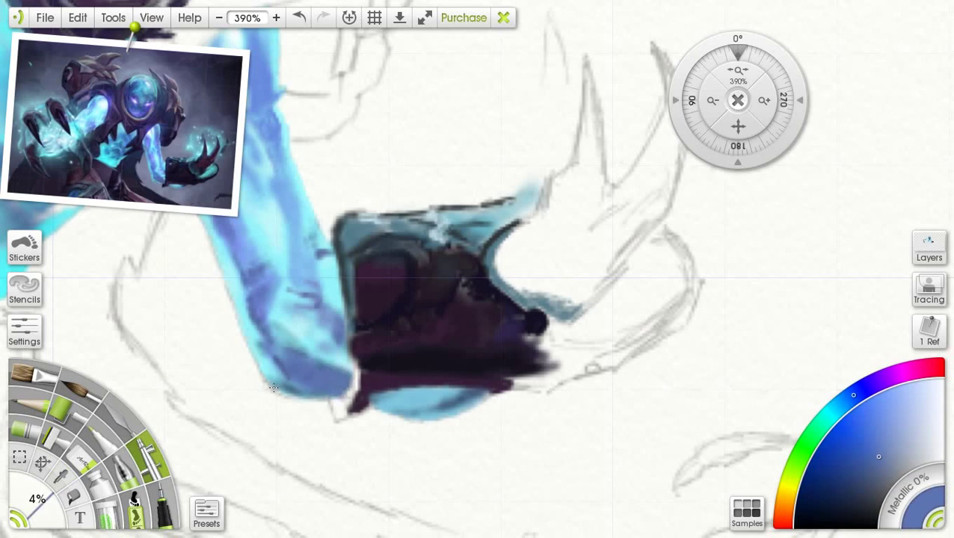
# Step: Sample light cyan tones and paint a bright rim along the elbow's underside and the forearm's outer edge
pyautogui.keyDown('alt'); pyautogui.click(290, 402); pyautogui.keyUp('alt')
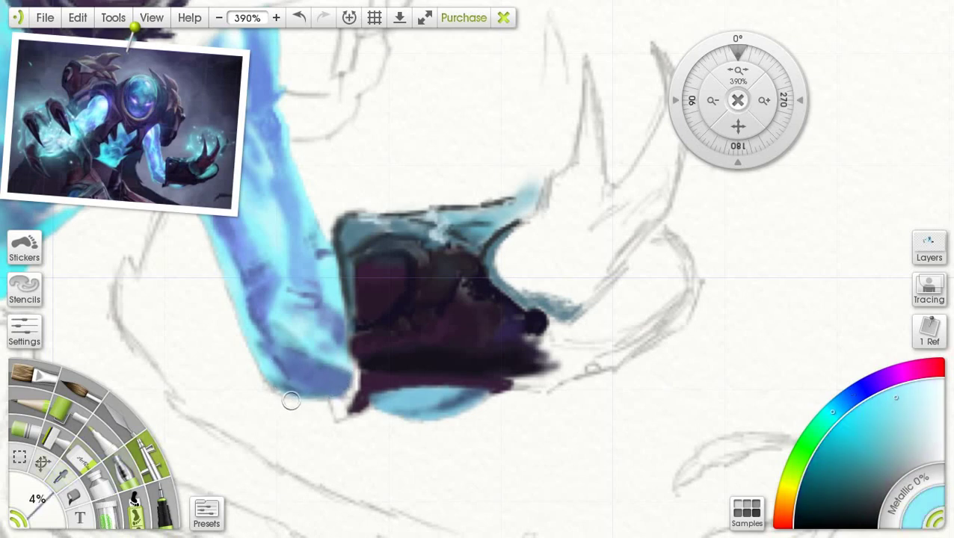
pyautogui.moveTo(273, 386); pyautogui.dragTo(347, 404)
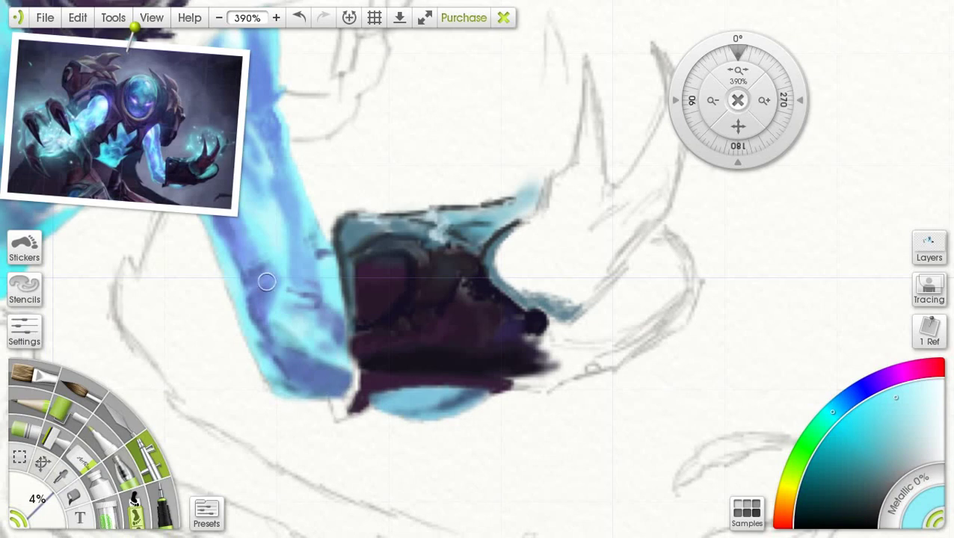
pyautogui.click(62, 475)
pyautogui.moveTo(255, 351); pyautogui.dragTo(269, 383)
pyautogui.moveTo(211, 239); pyautogui.dragTo(218, 255)
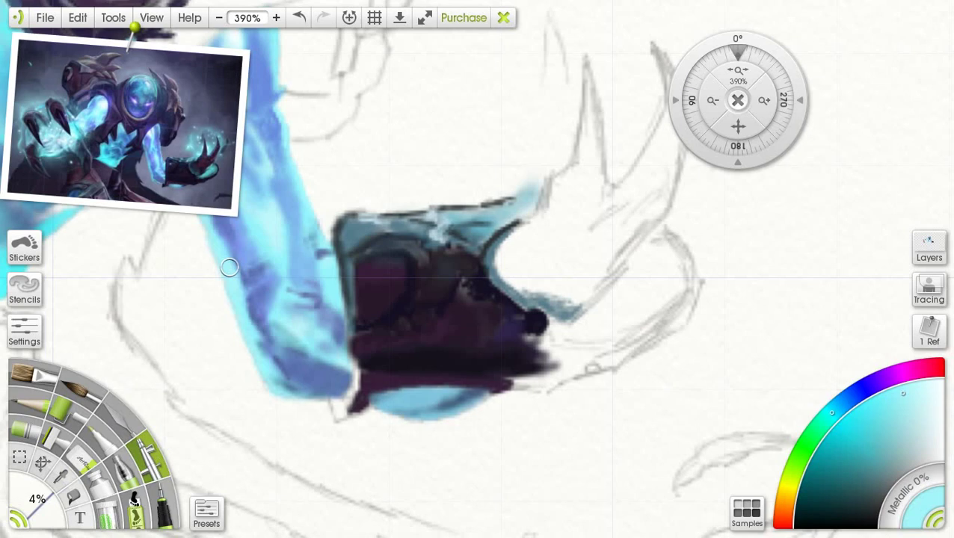
# Step: Paint light cyan glow inside the thumb area, beside the first finger and between the fingers of the gauntlet hand
pyautogui.moveTo(647, 263)
pyautogui.mouseDown()
pyautogui.moveTo(628, 293)
pyautogui.moveTo(659, 247)
pyautogui.moveTo(602, 331)
pyautogui.moveTo(588, 322)
pyautogui.moveTo(648, 311)
pyautogui.moveTo(649, 289)
pyautogui.moveTo(669, 282)
pyautogui.moveTo(645, 246)
pyautogui.moveTo(675, 292)
pyautogui.moveTo(612, 280)
pyautogui.moveTo(620, 301)
pyautogui.moveTo(654, 255)
pyautogui.moveTo(652, 308)
pyautogui.moveTo(629, 324)
pyautogui.mouseUp()
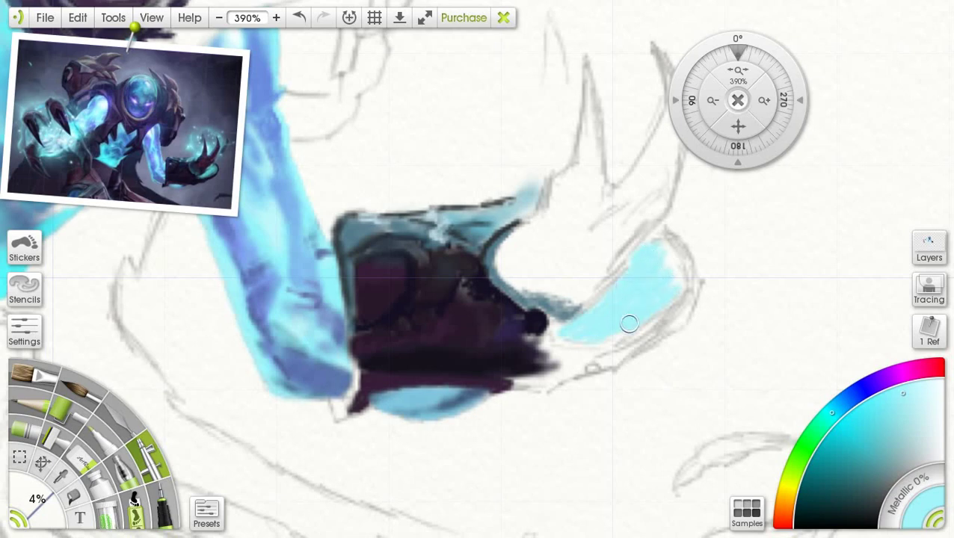
pyautogui.moveTo(534, 166)
pyautogui.mouseDown()
pyautogui.moveTo(554, 143)
pyautogui.moveTo(549, 158)
pyautogui.moveTo(549, 123)
pyautogui.moveTo(563, 125)
pyautogui.moveTo(568, 149)
pyautogui.mouseUp()
pyautogui.moveTo(619, 126)
pyautogui.mouseDown()
pyautogui.moveTo(613, 176)
pyautogui.moveTo(621, 169)
pyautogui.mouseUp()
pyautogui.click(712, 102)
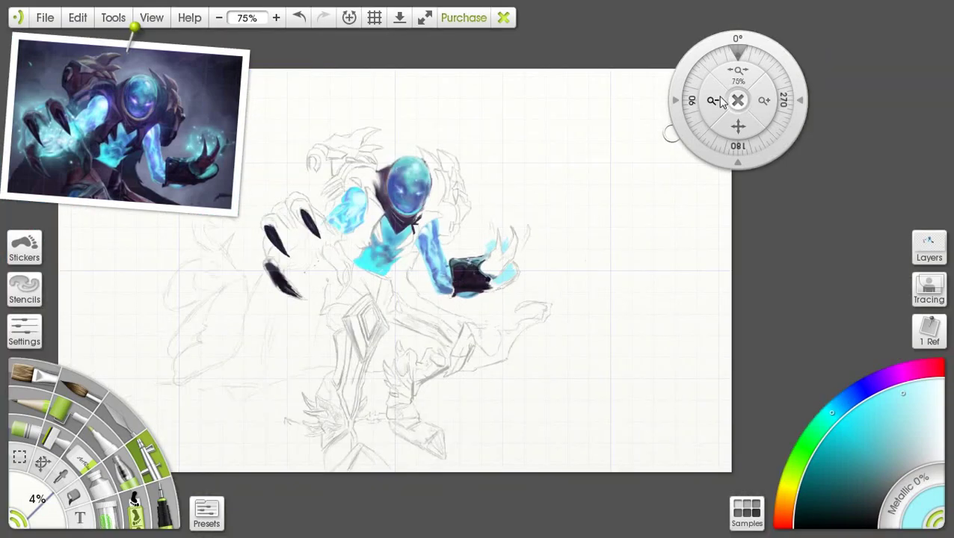
pyautogui.click(764, 100)
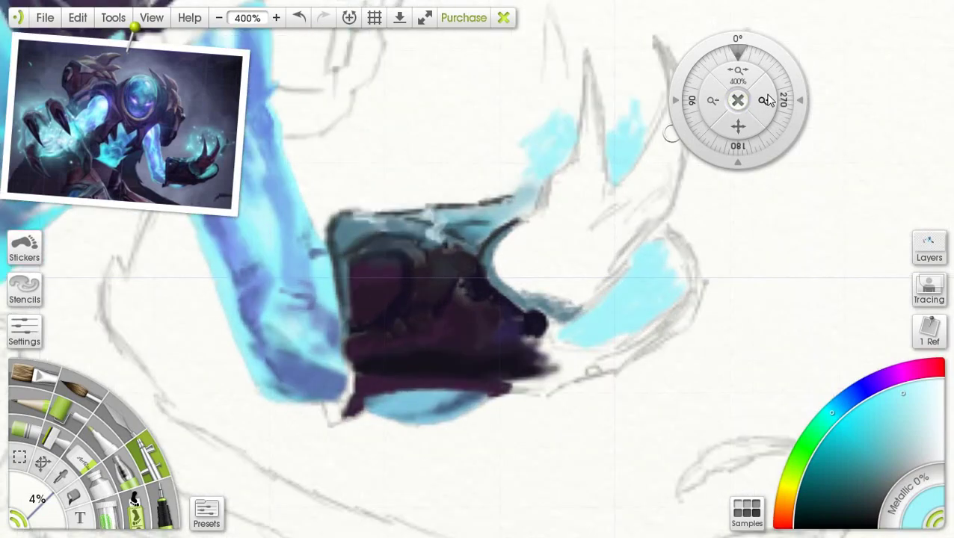
pyautogui.moveTo(737, 127); pyautogui.dragTo(577, 201)
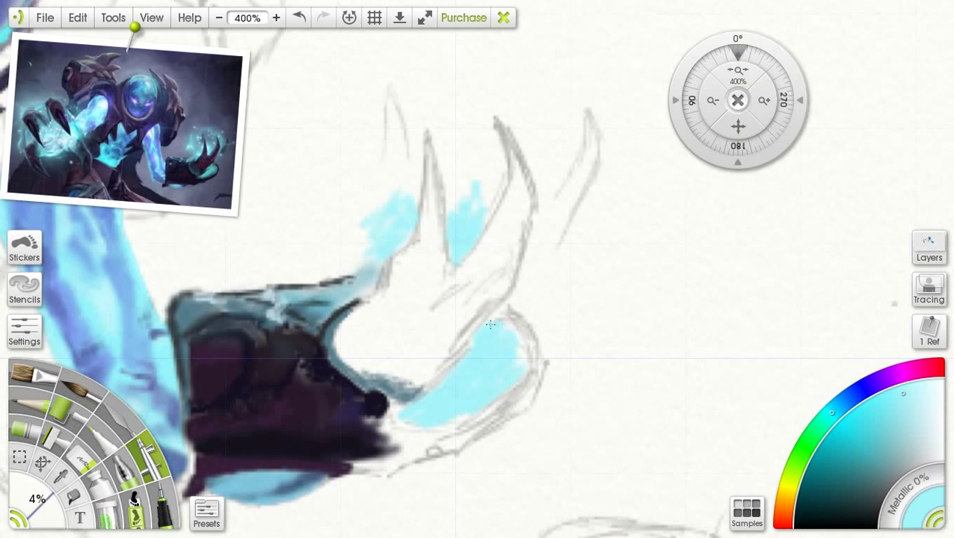
pyautogui.moveTo(456, 221); pyautogui.dragTo(469, 183)
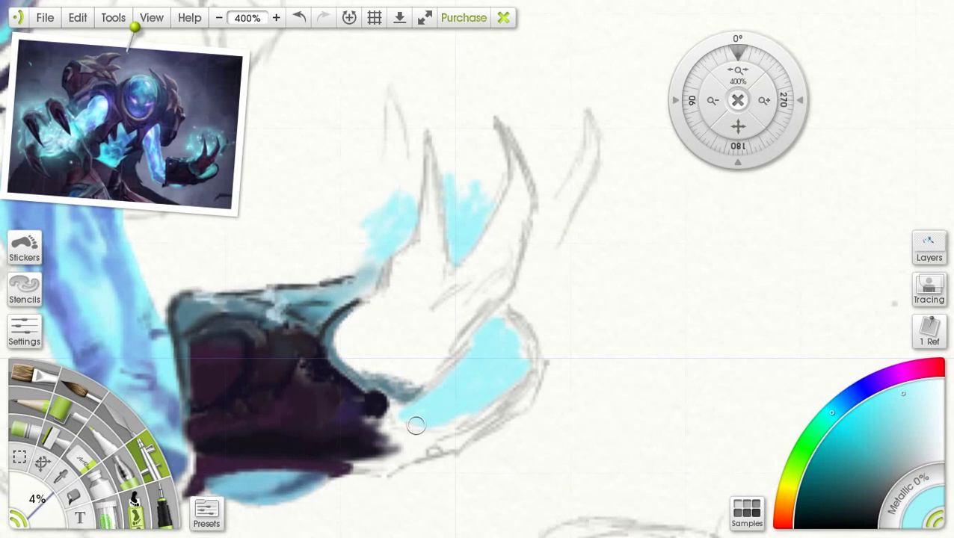
# Step: Sample dark purple from the gauntlet, outline the thumb at 1% airbrush size, and fill the band joining it to the wrist
pyautogui.click(60, 477)
pyautogui.click(263, 472)
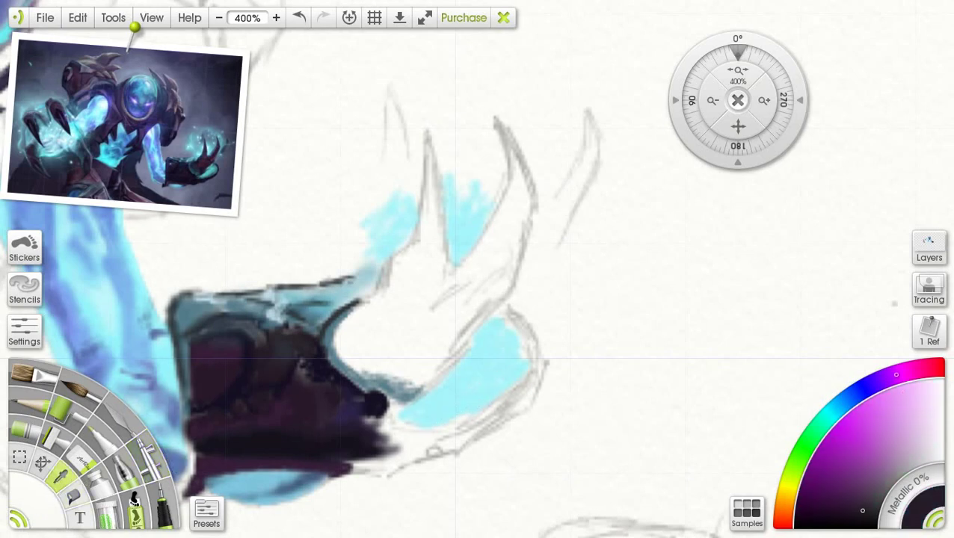
pyautogui.click(145, 456)
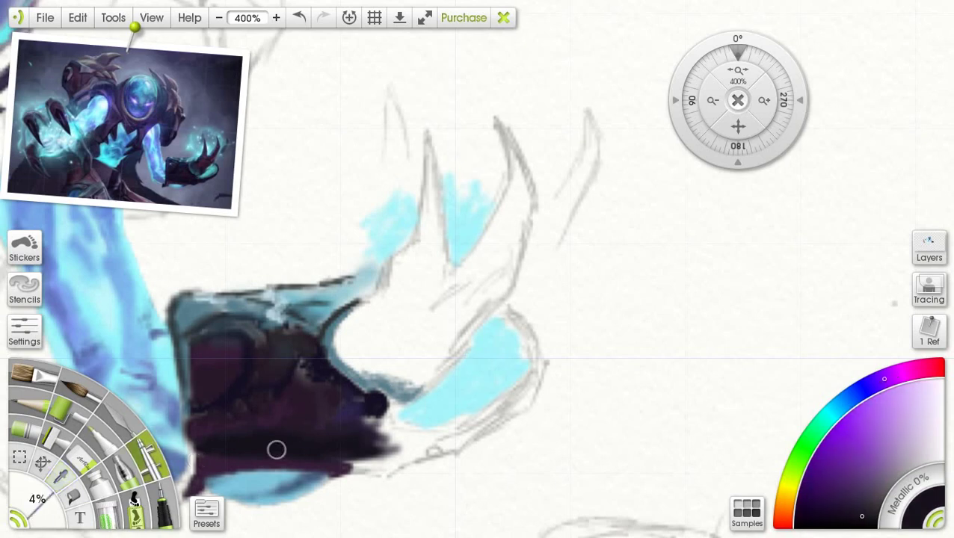
pyautogui.moveTo(362, 463)
pyautogui.mouseDown()
pyautogui.moveTo(386, 470)
pyautogui.moveTo(356, 468)
pyautogui.moveTo(416, 456)
pyautogui.moveTo(403, 463)
pyautogui.moveTo(426, 448)
pyautogui.mouseUp()
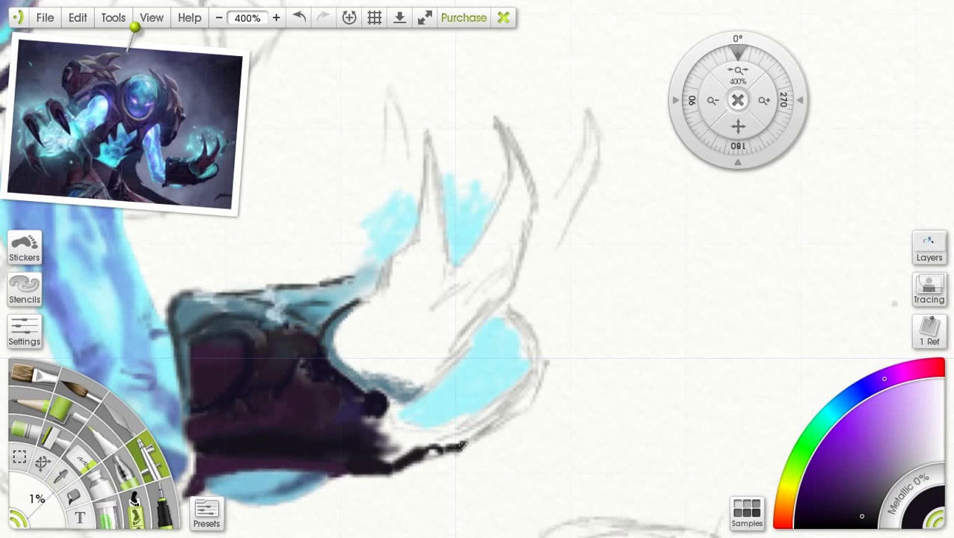
pyautogui.moveTo(462, 446)
pyautogui.mouseDown()
pyautogui.moveTo(518, 410)
pyautogui.moveTo(532, 379)
pyautogui.moveTo(527, 403)
pyautogui.moveTo(541, 366)
pyautogui.mouseUp()
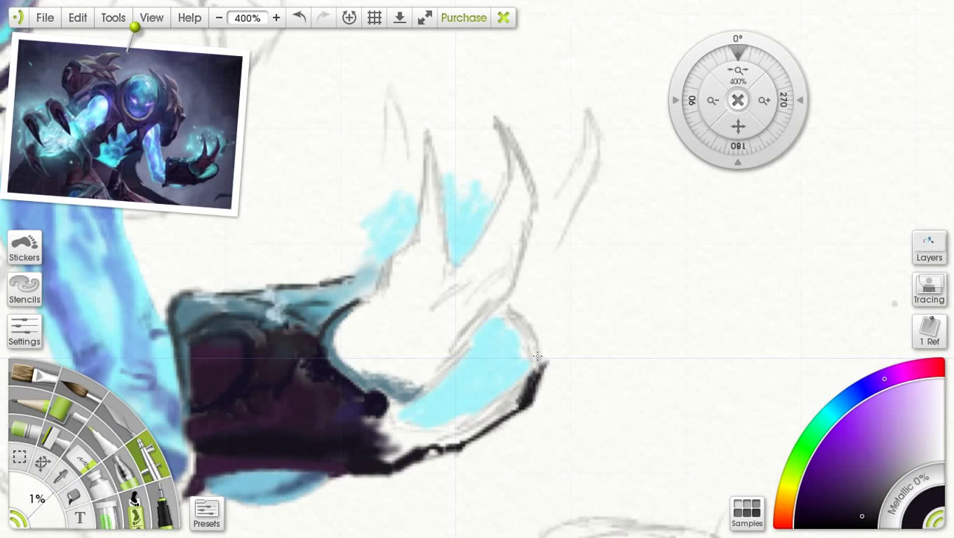
pyautogui.moveTo(501, 307)
pyautogui.mouseDown()
pyautogui.moveTo(526, 325)
pyautogui.moveTo(510, 319)
pyautogui.moveTo(541, 362)
pyautogui.moveTo(513, 399)
pyautogui.moveTo(524, 392)
pyautogui.moveTo(482, 414)
pyautogui.moveTo(517, 402)
pyautogui.moveTo(461, 436)
pyautogui.moveTo(523, 395)
pyautogui.moveTo(456, 434)
pyautogui.moveTo(469, 422)
pyautogui.moveTo(413, 443)
pyautogui.moveTo(433, 430)
pyautogui.moveTo(404, 433)
pyautogui.moveTo(446, 429)
pyautogui.moveTo(401, 434)
pyautogui.moveTo(474, 429)
pyautogui.mouseUp()
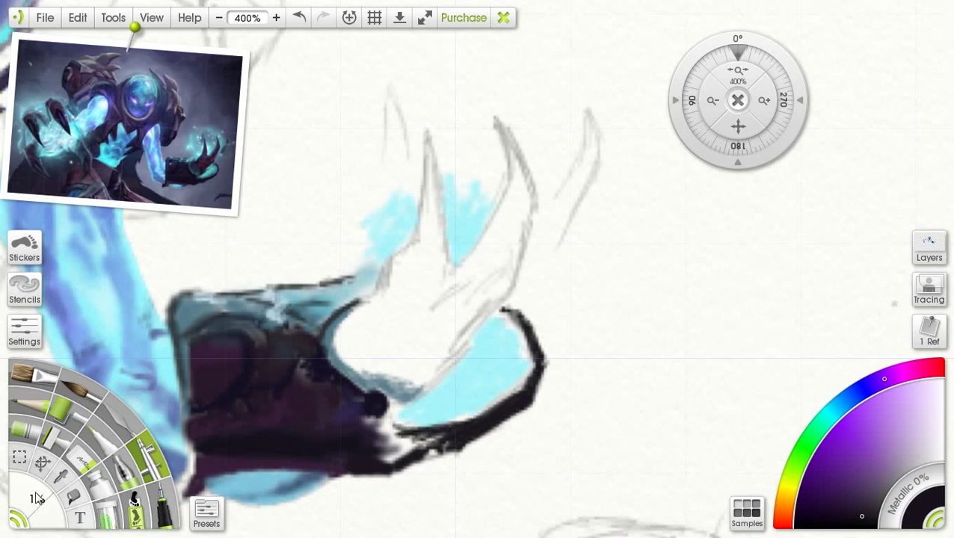
pyautogui.moveTo(440, 441)
pyautogui.mouseDown()
pyautogui.moveTo(404, 447)
pyautogui.moveTo(449, 440)
pyautogui.moveTo(442, 434)
pyautogui.moveTo(453, 442)
pyautogui.moveTo(439, 435)
pyautogui.moveTo(391, 449)
pyautogui.moveTo(404, 435)
pyautogui.moveTo(376, 443)
pyautogui.moveTo(394, 444)
pyautogui.moveTo(369, 459)
pyautogui.moveTo(391, 452)
pyautogui.mouseUp()
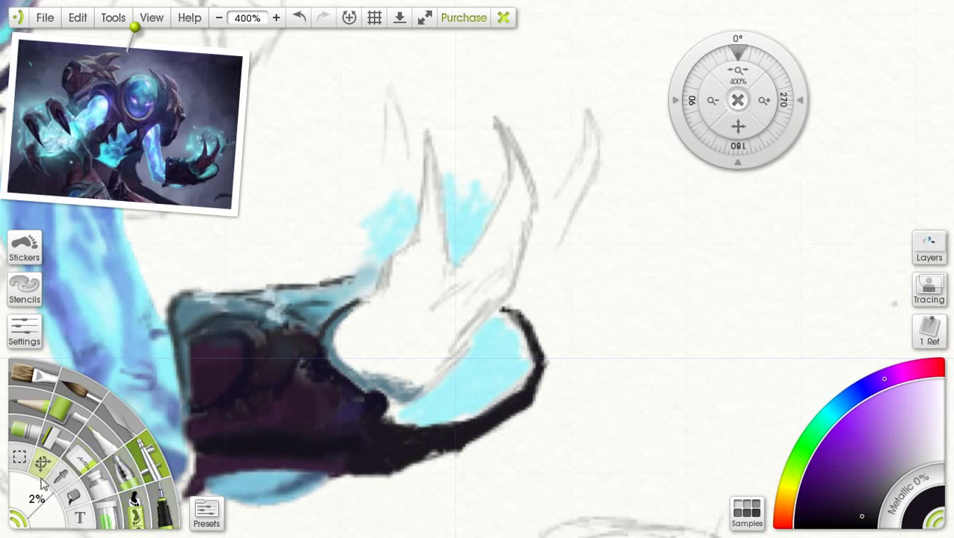
# Step: Enlarge the airbrush to 11% size and cover the thumb's base, palm and finger bases with dark purple and maroon
pyautogui.moveTo(39, 505)
pyautogui.mouseDown()
pyautogui.moveTo(84, 499)
pyautogui.moveTo(38, 496)
pyautogui.mouseUp()
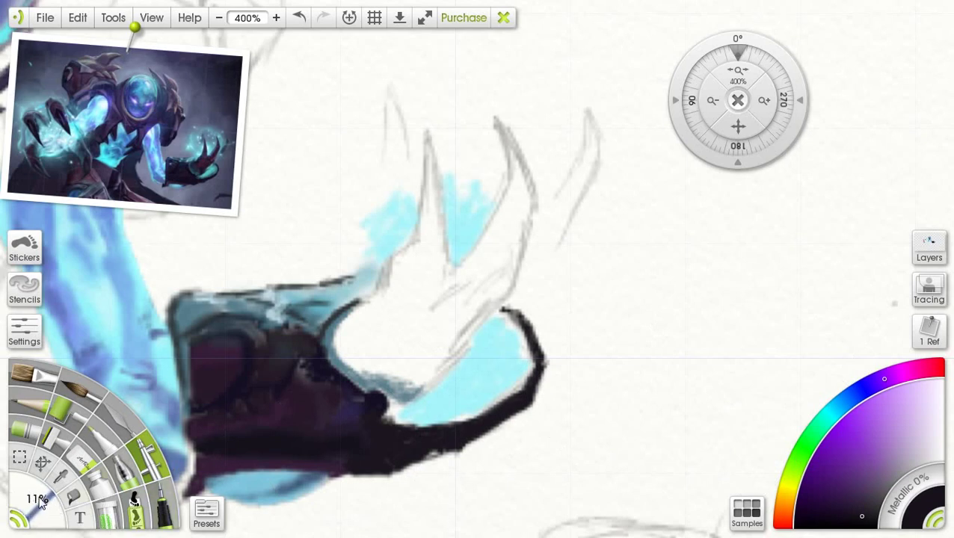
pyautogui.click(865, 509)
pyautogui.moveTo(369, 432)
pyautogui.mouseDown()
pyautogui.moveTo(402, 427)
pyautogui.moveTo(396, 408)
pyautogui.moveTo(419, 427)
pyautogui.moveTo(451, 420)
pyautogui.moveTo(408, 421)
pyautogui.moveTo(401, 386)
pyautogui.mouseUp()
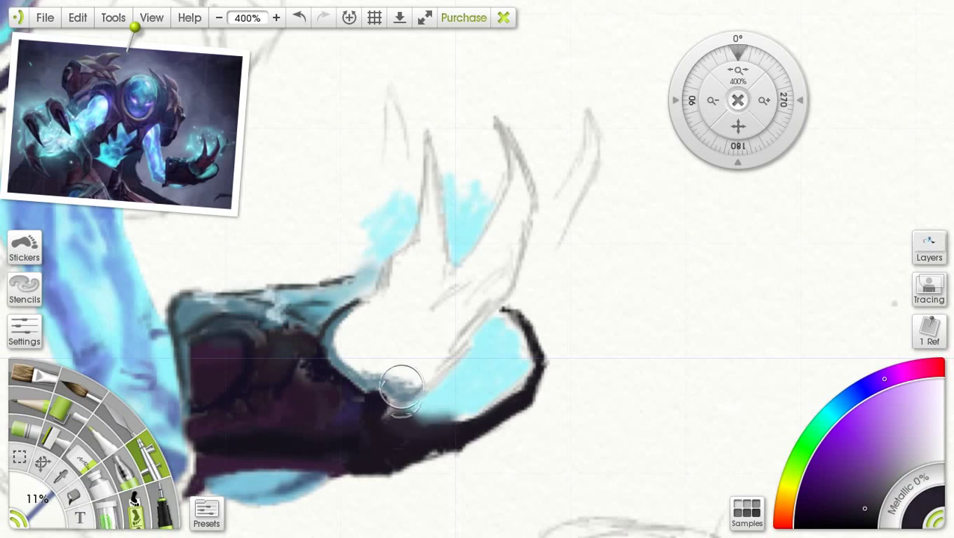
pyautogui.moveTo(427, 330)
pyautogui.mouseDown()
pyautogui.moveTo(411, 308)
pyautogui.moveTo(426, 332)
pyautogui.moveTo(371, 337)
pyautogui.moveTo(449, 330)
pyautogui.moveTo(429, 354)
pyautogui.moveTo(441, 343)
pyautogui.moveTo(440, 363)
pyautogui.moveTo(354, 341)
pyautogui.moveTo(400, 312)
pyautogui.moveTo(353, 320)
pyautogui.moveTo(422, 300)
pyautogui.moveTo(434, 323)
pyautogui.moveTo(392, 322)
pyautogui.moveTo(420, 312)
pyautogui.moveTo(384, 317)
pyautogui.moveTo(419, 281)
pyautogui.moveTo(459, 312)
pyautogui.moveTo(489, 290)
pyautogui.mouseUp()
pyautogui.click(62, 476)
pyautogui.click(179, 168)
pyautogui.click(150, 456)
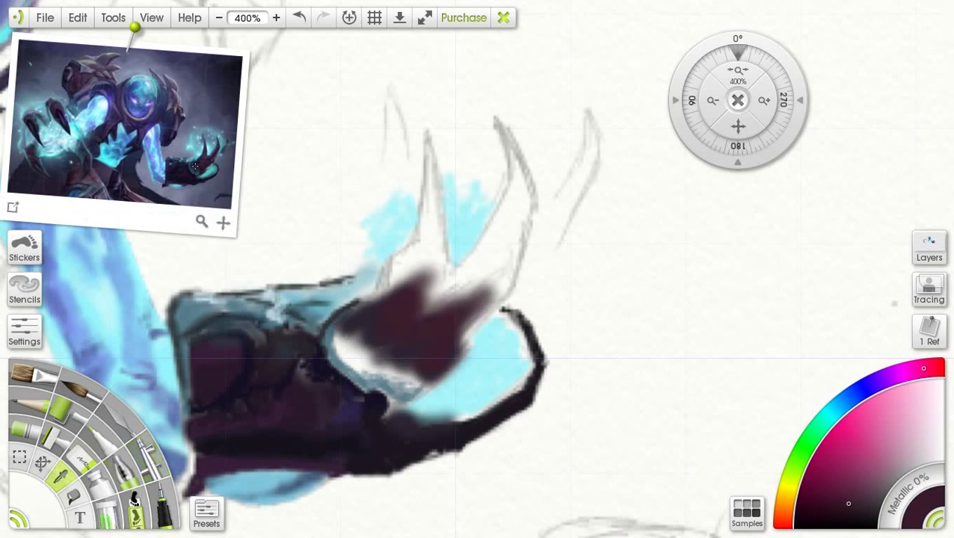
# Step: Sample dark navy from the reference hand, cover the lower palm at 11% size, and shade the edge beside the thumb at 8% size
pyautogui.keyDown('alt'); pyautogui.click(196, 166); pyautogui.keyUp('alt')
pyautogui.moveTo(344, 346)
pyautogui.mouseDown()
pyautogui.moveTo(368, 344)
pyautogui.moveTo(380, 361)
pyautogui.moveTo(354, 367)
pyautogui.moveTo(392, 376)
pyautogui.moveTo(348, 347)
pyautogui.moveTo(372, 375)
pyautogui.moveTo(351, 332)
pyautogui.moveTo(410, 366)
pyautogui.moveTo(443, 377)
pyautogui.mouseUp()
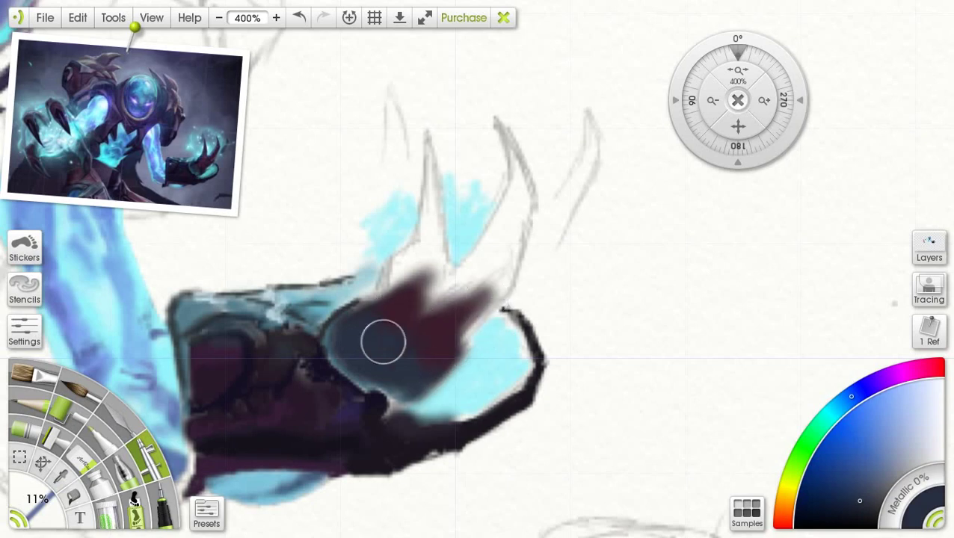
pyautogui.press('[')
pyautogui.press('[')
pyautogui.press('[')
pyautogui.moveTo(443, 347)
pyautogui.mouseDown()
pyautogui.moveTo(502, 296)
pyautogui.moveTo(517, 327)
pyautogui.moveTo(505, 316)
pyautogui.moveTo(482, 333)
pyautogui.mouseUp()
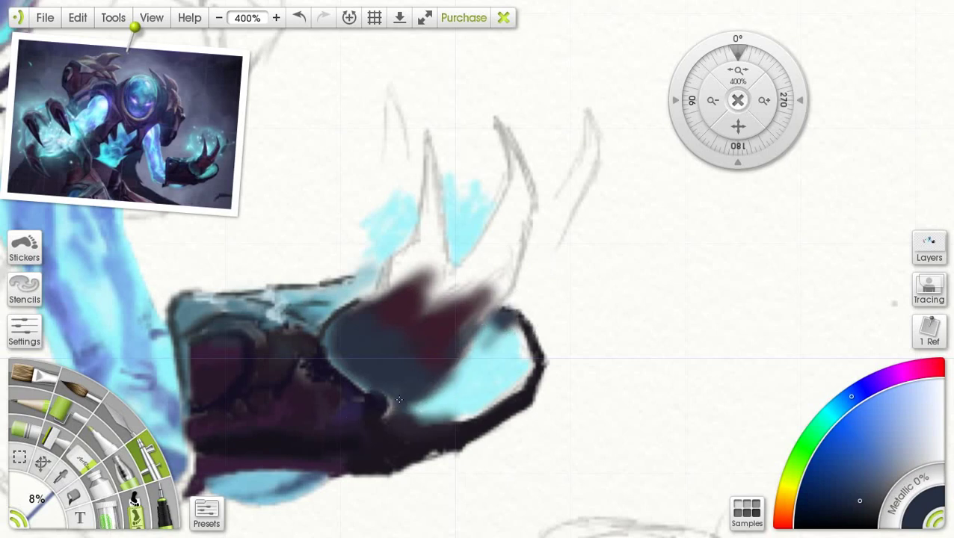
# Step: Reduce the airbrush to 1% size, choose a muted blue, and draw fine lines on the lower palm and around the thumb's cyan area
pyautogui.press('[')
pyautogui.press('[')
pyautogui.press('[')
pyautogui.press('[')
pyautogui.press('[')
pyautogui.press('[')
pyautogui.press('[')
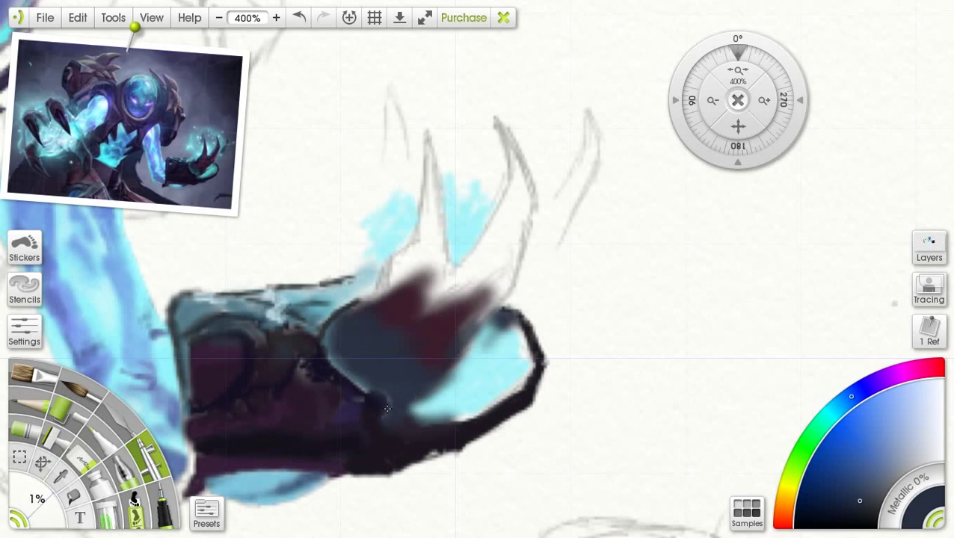
pyautogui.click(63, 475)
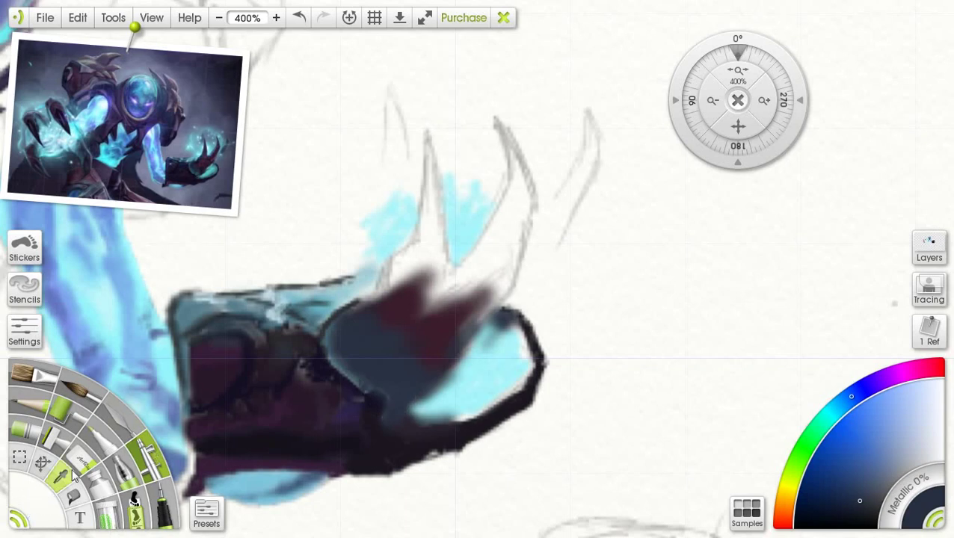
pyautogui.click(166, 441)
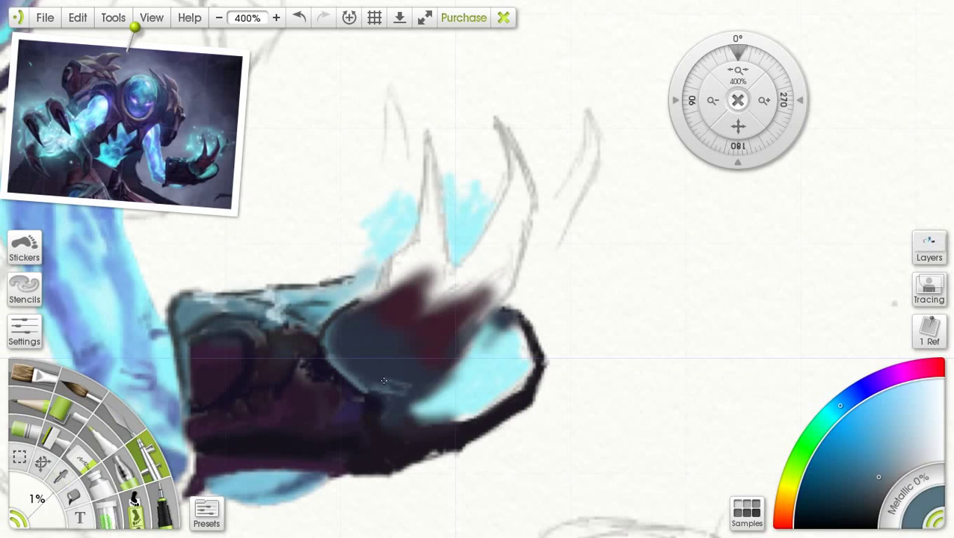
pyautogui.moveTo(445, 423); pyautogui.dragTo(408, 417)
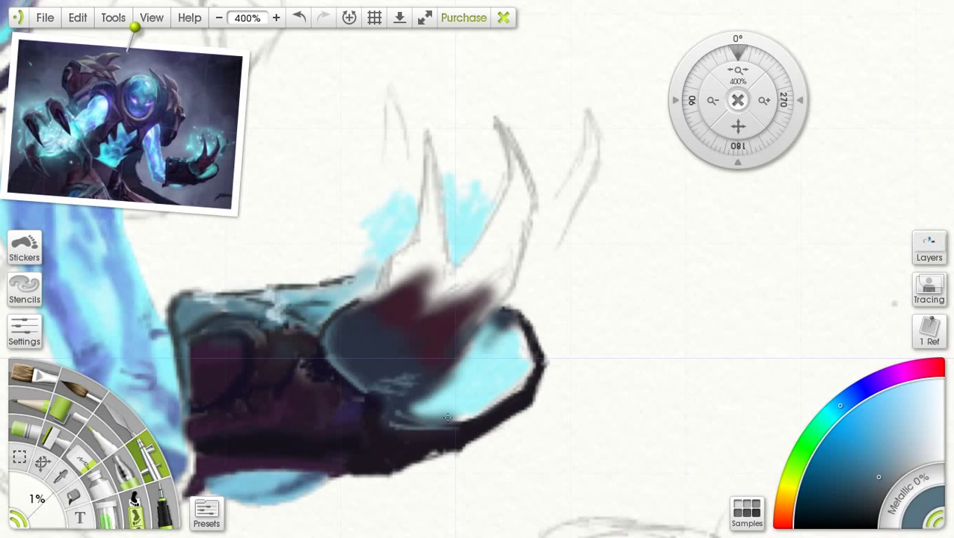
pyautogui.moveTo(466, 417)
pyautogui.mouseDown()
pyautogui.moveTo(456, 423)
pyautogui.moveTo(516, 383)
pyautogui.moveTo(479, 405)
pyautogui.moveTo(508, 387)
pyautogui.moveTo(522, 342)
pyautogui.mouseUp()
pyautogui.moveTo(473, 365); pyautogui.dragTo(450, 380)
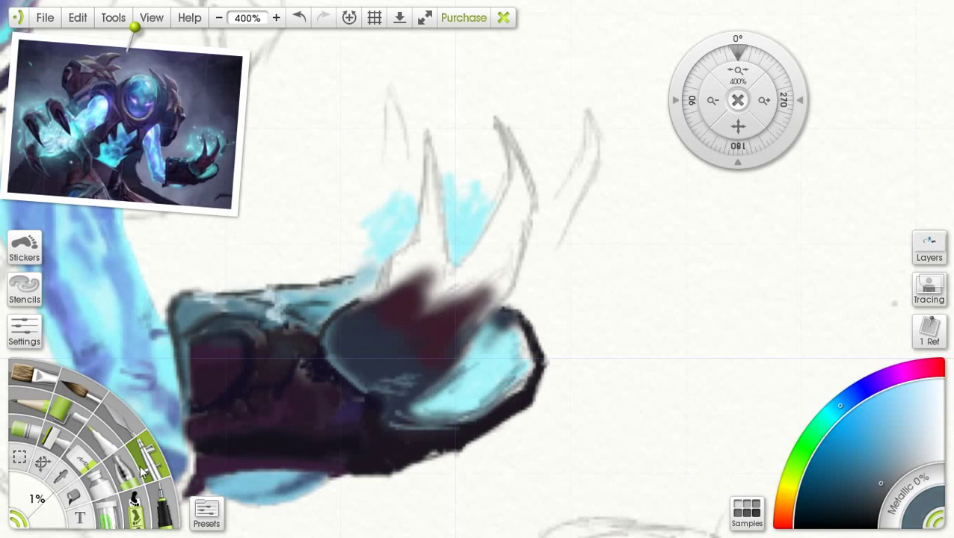
# Step: Darken the cyan area's palm-side edge with navy sampled from the palm, and tint the area with reference teal at 9% airbrush size
pyautogui.keyDown('alt'); pyautogui.click(428, 370); pyautogui.keyUp('alt')
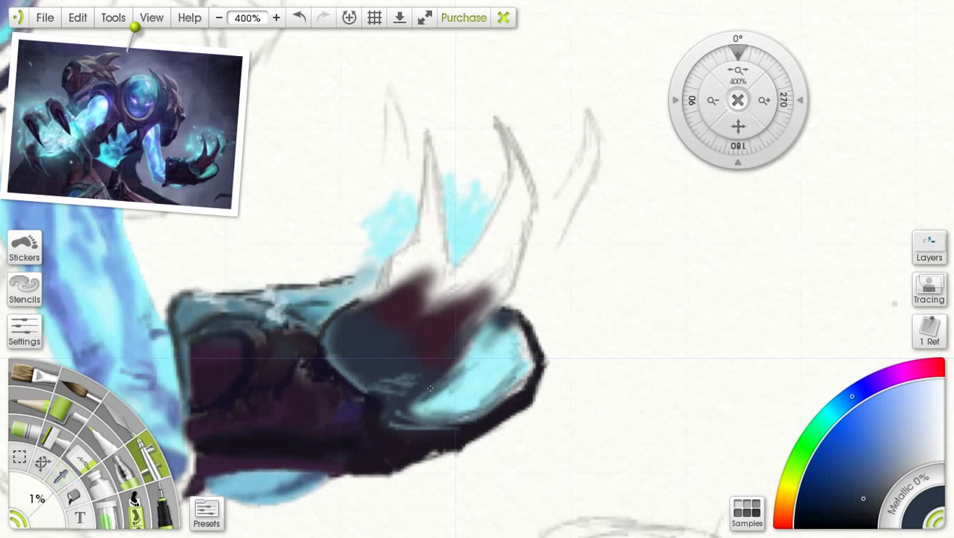
pyautogui.moveTo(430, 388); pyautogui.dragTo(464, 365)
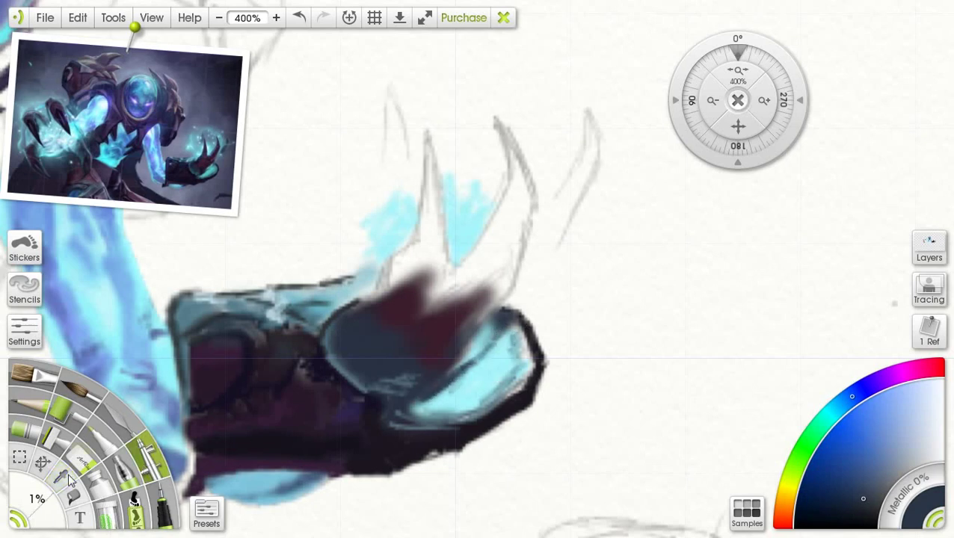
pyautogui.keyDown('alt'); pyautogui.click(198, 176); pyautogui.keyUp('alt')
pyautogui.moveTo(13, 509); pyautogui.dragTo(79, 505)
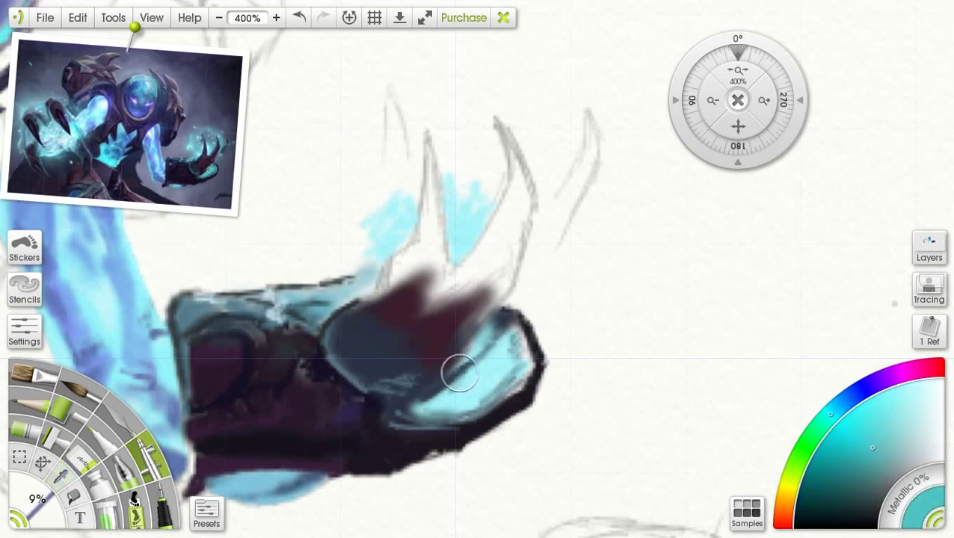
pyautogui.moveTo(459, 373)
pyautogui.mouseDown()
pyautogui.moveTo(515, 345)
pyautogui.moveTo(532, 353)
pyautogui.moveTo(523, 368)
pyautogui.moveTo(364, 447)
pyautogui.mouseUp()
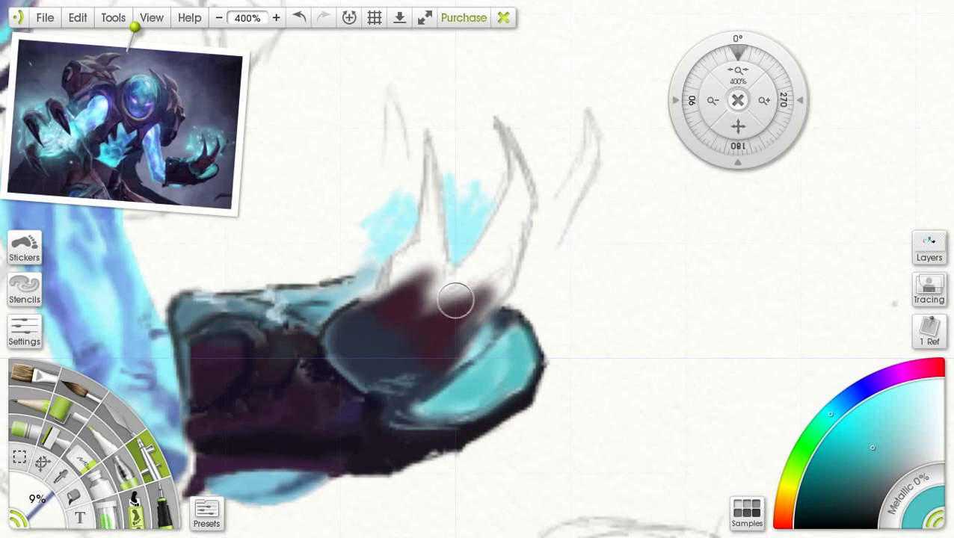
# Step: Sample dark purple from the reference and paint the gauntlet hand's two long claw fingers, finishing them at 4% airbrush size
pyautogui.click(62, 476)
pyautogui.click(181, 171)
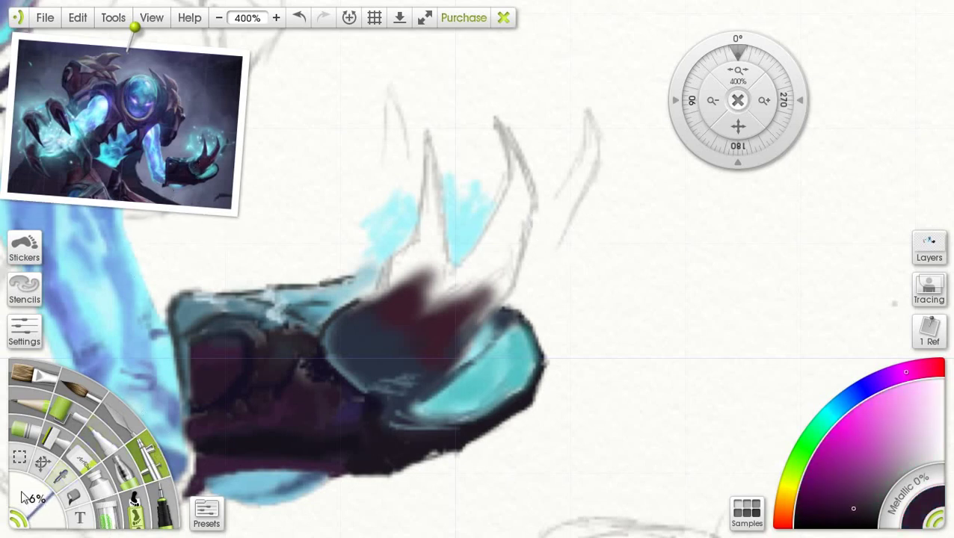
pyautogui.moveTo(498, 270)
pyautogui.mouseDown()
pyautogui.moveTo(446, 308)
pyautogui.moveTo(495, 243)
pyautogui.moveTo(475, 284)
pyautogui.moveTo(483, 264)
pyautogui.moveTo(491, 267)
pyautogui.moveTo(487, 290)
pyautogui.moveTo(455, 334)
pyautogui.moveTo(442, 298)
pyautogui.moveTo(431, 304)
pyautogui.moveTo(428, 275)
pyautogui.moveTo(438, 297)
pyautogui.moveTo(416, 318)
pyautogui.moveTo(414, 267)
pyautogui.moveTo(387, 282)
pyautogui.moveTo(384, 276)
pyautogui.moveTo(375, 295)
pyautogui.moveTo(391, 281)
pyautogui.moveTo(384, 277)
pyautogui.moveTo(419, 264)
pyautogui.moveTo(409, 245)
pyautogui.moveTo(430, 207)
pyautogui.moveTo(421, 225)
pyautogui.moveTo(426, 135)
pyautogui.moveTo(428, 181)
pyautogui.mouseUp()
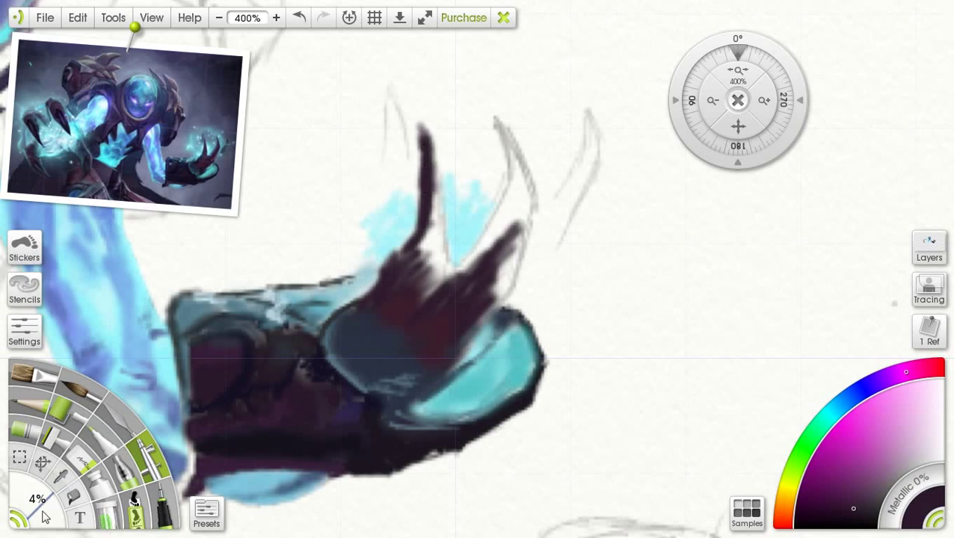
pyautogui.moveTo(43, 511); pyautogui.dragTo(29, 517)
pyautogui.moveTo(435, 181)
pyautogui.mouseDown()
pyautogui.moveTo(438, 225)
pyautogui.moveTo(430, 139)
pyautogui.moveTo(443, 201)
pyautogui.moveTo(440, 247)
pyautogui.moveTo(434, 202)
pyautogui.moveTo(435, 251)
pyautogui.mouseUp()
pyautogui.moveTo(31, 521)
pyautogui.mouseDown()
pyautogui.moveTo(50, 509)
pyautogui.moveTo(35, 505)
pyautogui.mouseUp()
pyautogui.moveTo(426, 234)
pyautogui.mouseDown()
pyautogui.moveTo(414, 277)
pyautogui.moveTo(445, 273)
pyautogui.moveTo(439, 212)
pyautogui.moveTo(445, 260)
pyautogui.moveTo(436, 279)
pyautogui.moveTo(406, 270)
pyautogui.moveTo(465, 275)
pyautogui.moveTo(510, 240)
pyautogui.moveTo(506, 291)
pyautogui.mouseUp()
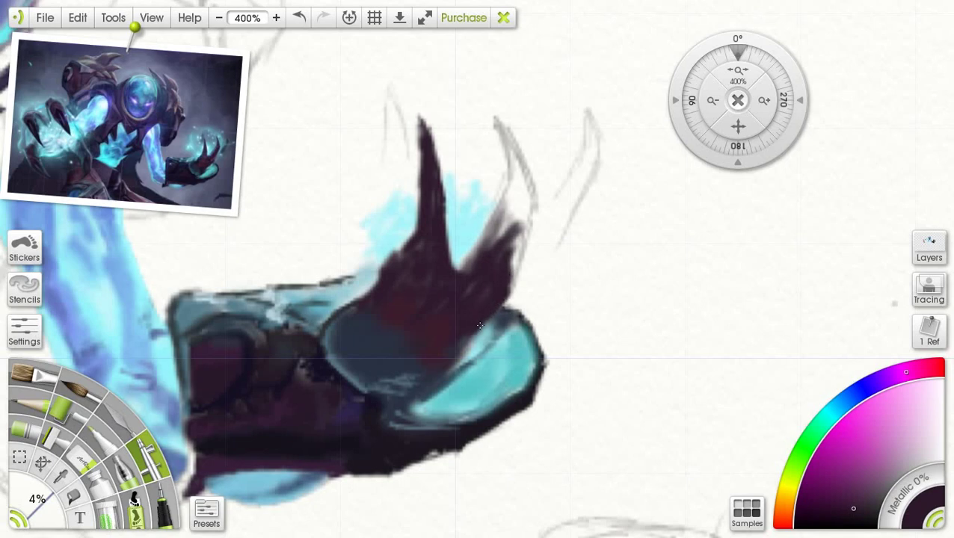
pyautogui.moveTo(480, 326)
pyautogui.mouseDown()
pyautogui.moveTo(523, 226)
pyautogui.moveTo(480, 290)
pyautogui.moveTo(480, 301)
pyautogui.moveTo(520, 238)
pyautogui.moveTo(511, 277)
pyautogui.moveTo(529, 201)
pyautogui.moveTo(529, 214)
pyautogui.moveTo(510, 155)
pyautogui.moveTo(529, 209)
pyautogui.moveTo(502, 136)
pyautogui.moveTo(512, 141)
pyautogui.moveTo(508, 199)
pyautogui.moveTo(517, 205)
pyautogui.moveTo(495, 247)
pyautogui.moveTo(510, 185)
pyautogui.moveTo(521, 202)
pyautogui.moveTo(467, 275)
pyautogui.mouseUp()
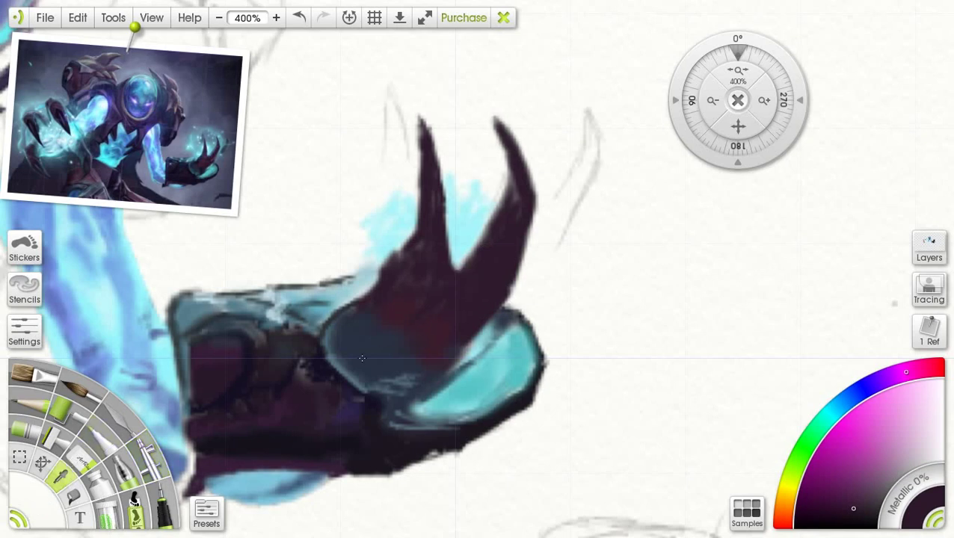
# Step: Sample maroon from the hand, choose a slightly lighter shade, and add mottled highlights to the palm and two dark fingers
pyautogui.keyDown('alt'); pyautogui.click(445, 333); pyautogui.keyUp('alt')
pyautogui.click(153, 463)
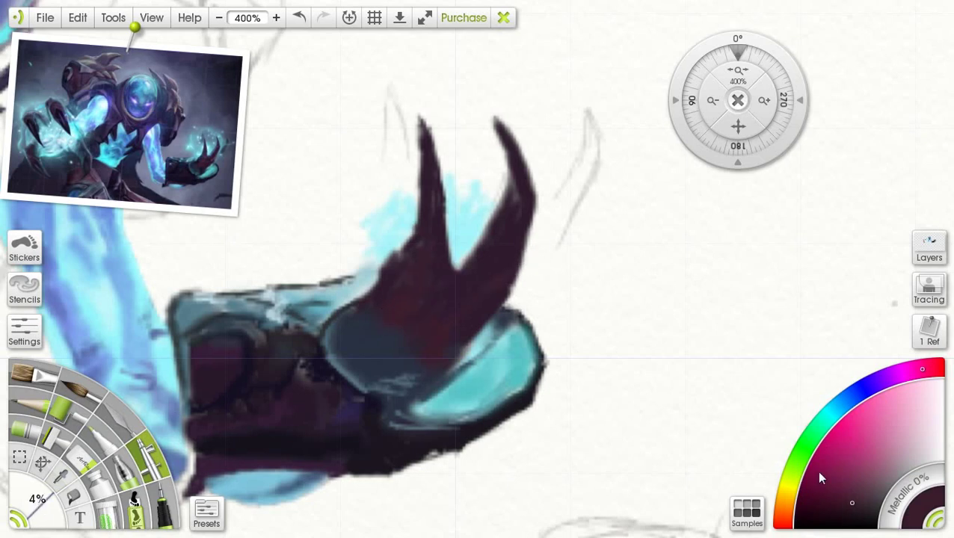
pyautogui.click(858, 493)
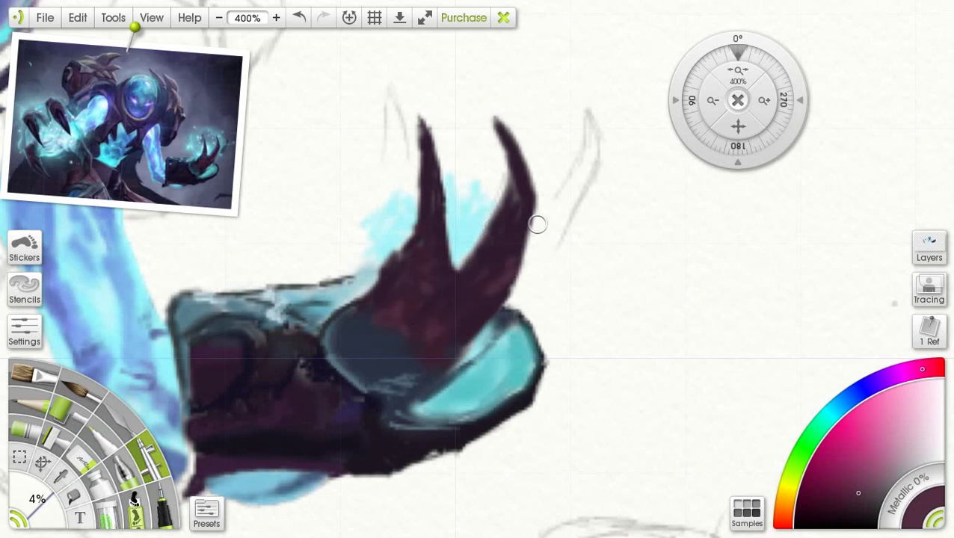
# Step: Sample dark navy from the reference beside the raised hand, paint the detached outer claw tip, and undo the last stray stroke
pyautogui.scroll(-6, 479, 245)
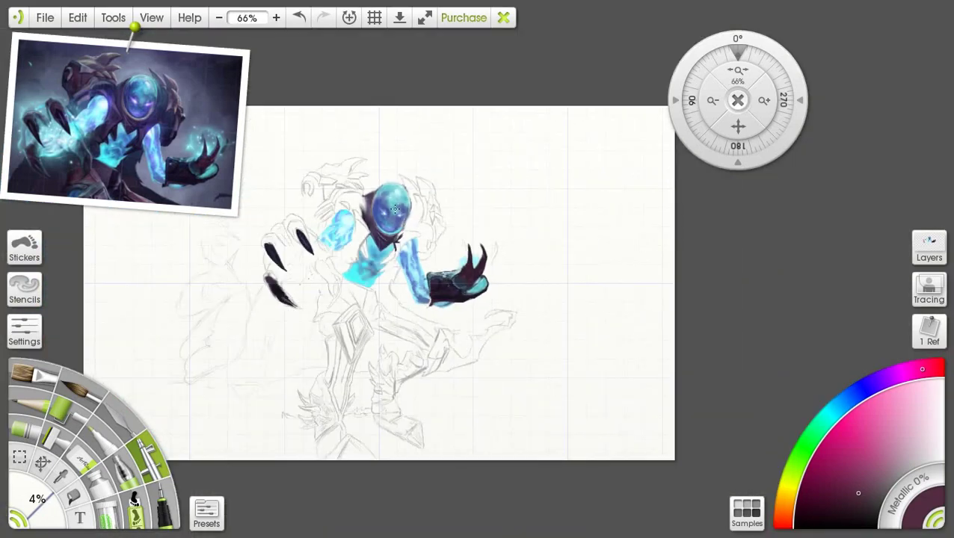
pyautogui.scroll(3, 393, 207)
pyautogui.scroll(4, 395, 209)
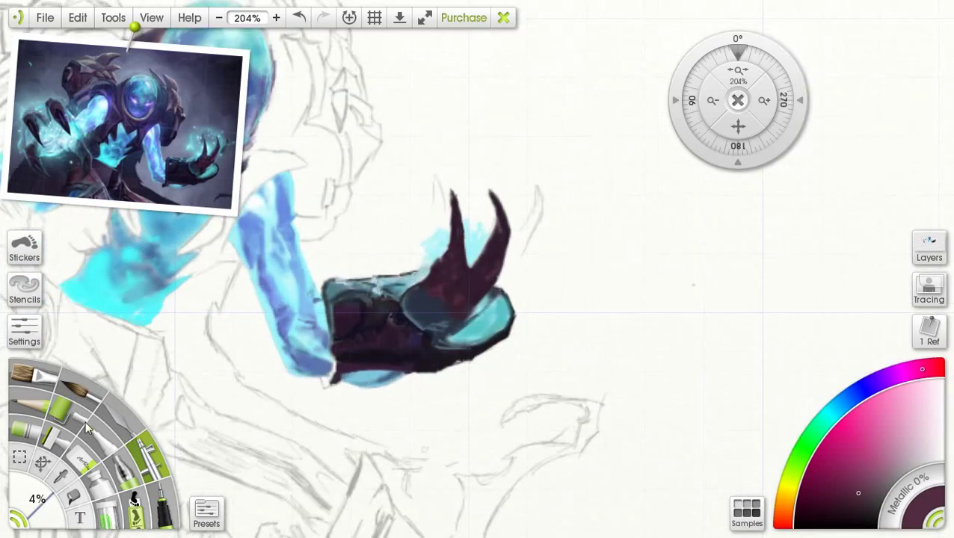
pyautogui.click(61, 476)
pyautogui.click(227, 142)
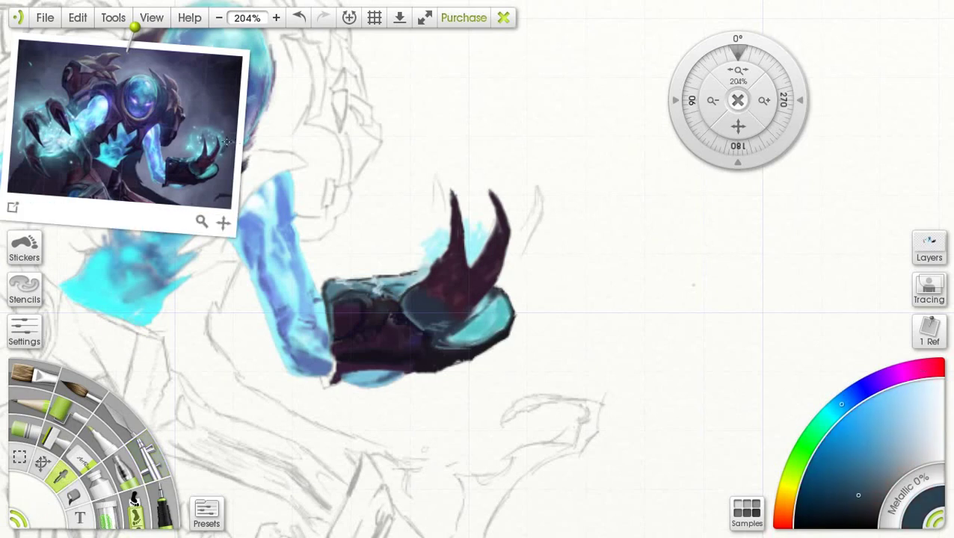
pyautogui.click(226, 142)
pyautogui.click(146, 455)
pyautogui.moveTo(538, 190)
pyautogui.mouseDown()
pyautogui.moveTo(539, 218)
pyautogui.moveTo(538, 188)
pyautogui.moveTo(533, 239)
pyautogui.moveTo(522, 251)
pyautogui.moveTo(536, 212)
pyautogui.moveTo(521, 247)
pyautogui.moveTo(527, 260)
pyautogui.moveTo(535, 244)
pyautogui.moveTo(541, 216)
pyautogui.moveTo(520, 255)
pyautogui.moveTo(538, 207)
pyautogui.moveTo(517, 250)
pyautogui.moveTo(539, 198)
pyautogui.moveTo(513, 260)
pyautogui.mouseUp()
pyautogui.hotkey('ctrl', 'z')
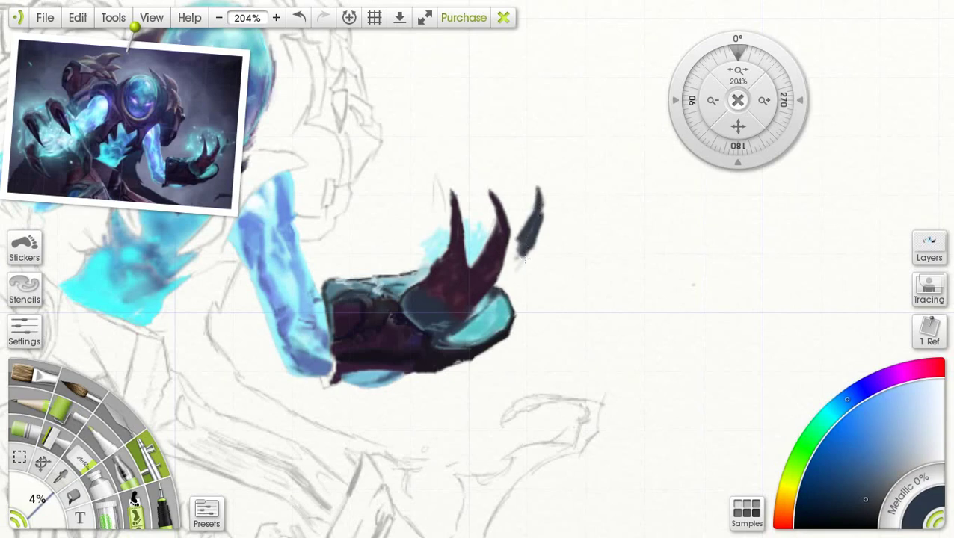
# Step: Sample greyish blue from the reference and paint the small claw tip on the forearm side of the raised fingers
pyautogui.click(60, 476)
pyautogui.click(215, 149)
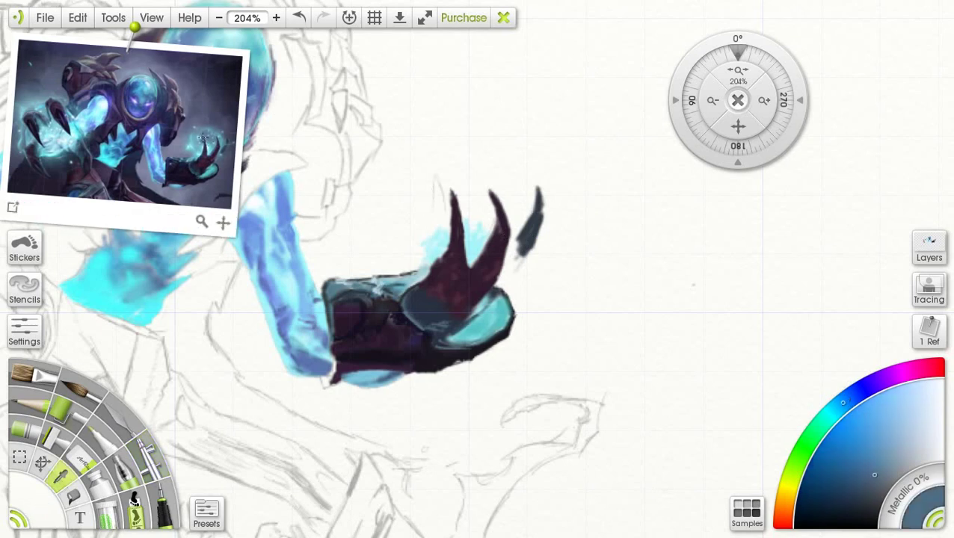
pyautogui.click(146, 452)
pyautogui.moveTo(437, 201)
pyautogui.mouseDown()
pyautogui.moveTo(446, 191)
pyautogui.moveTo(432, 176)
pyautogui.moveTo(433, 211)
pyautogui.mouseUp()
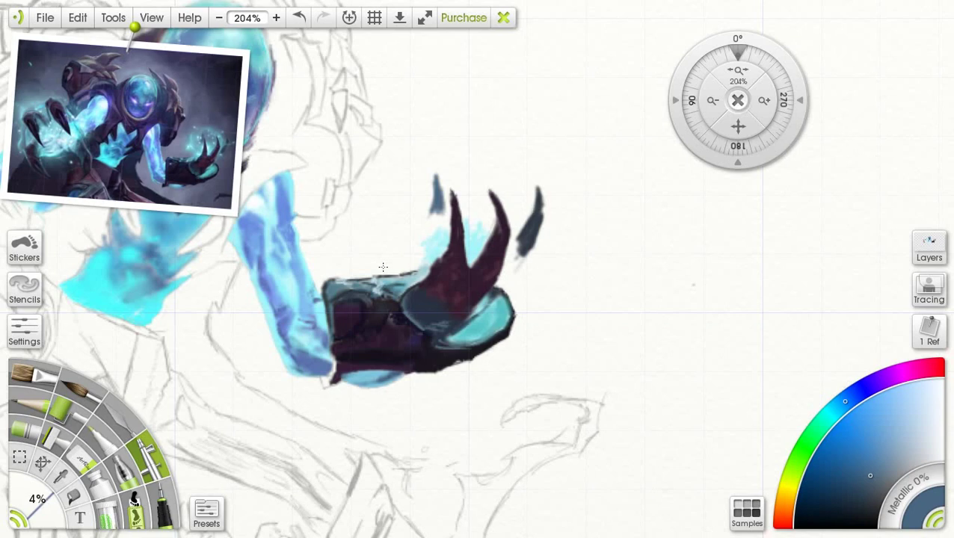
# Step: Sample muted teal from the reference, enlarge the airbrush to 15% size, and paint a glow behind the raised claws
pyautogui.click(198, 151)
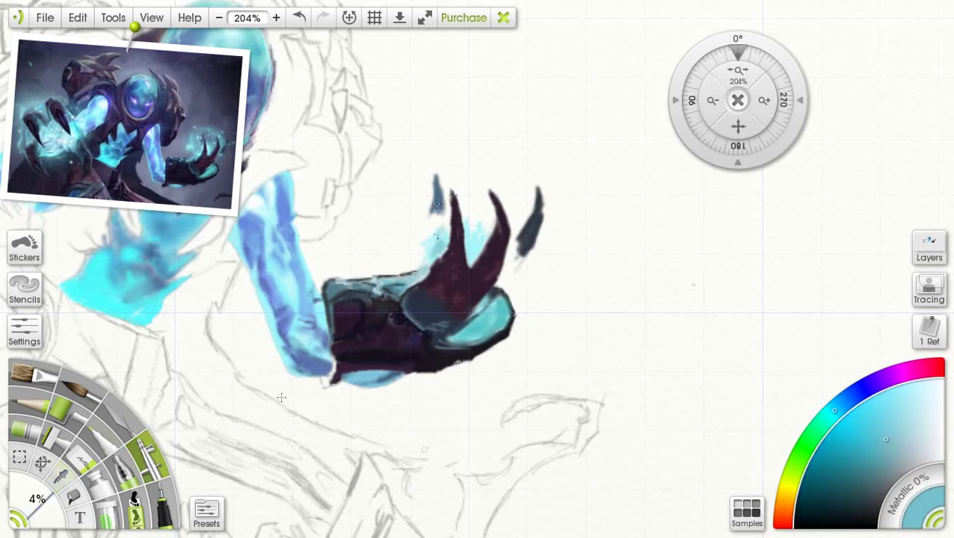
pyautogui.moveTo(37, 505); pyautogui.dragTo(45, 500)
pyautogui.moveTo(437, 235)
pyautogui.mouseDown()
pyautogui.moveTo(421, 261)
pyautogui.moveTo(421, 237)
pyautogui.moveTo(414, 245)
pyautogui.moveTo(435, 224)
pyautogui.moveTo(428, 250)
pyautogui.moveTo(482, 207)
pyautogui.moveTo(474, 218)
pyautogui.moveTo(462, 195)
pyautogui.moveTo(466, 214)
pyautogui.moveTo(458, 187)
pyautogui.moveTo(487, 206)
pyautogui.moveTo(488, 228)
pyautogui.moveTo(491, 207)
pyautogui.moveTo(492, 215)
pyautogui.moveTo(474, 239)
pyautogui.moveTo(456, 182)
pyautogui.moveTo(442, 179)
pyautogui.moveTo(447, 216)
pyautogui.moveTo(427, 219)
pyautogui.moveTo(447, 225)
pyautogui.moveTo(421, 222)
pyautogui.mouseUp()
pyautogui.moveTo(35, 495); pyautogui.dragTo(46, 490)
pyautogui.moveTo(390, 206); pyautogui.dragTo(392, 229)
pyautogui.moveTo(424, 209)
pyautogui.mouseDown()
pyautogui.moveTo(419, 224)
pyautogui.moveTo(426, 154)
pyautogui.moveTo(522, 174)
pyautogui.moveTo(501, 187)
pyautogui.moveTo(516, 213)
pyautogui.moveTo(526, 204)
pyautogui.moveTo(514, 197)
pyautogui.mouseUp()
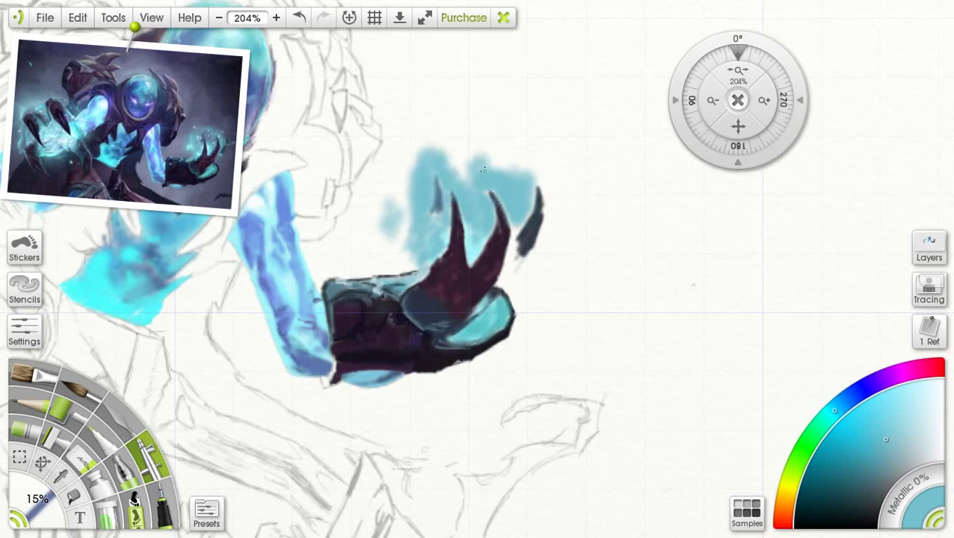
# Step: Undo the last glow strokes and extend the teal above the fingers and around the outer claw tip
pyautogui.hotkey('ctrl', 'z')
pyautogui.moveTo(485, 176)
pyautogui.mouseDown()
pyautogui.moveTo(517, 200)
pyautogui.moveTo(514, 214)
pyautogui.moveTo(529, 184)
pyautogui.moveTo(519, 205)
pyautogui.moveTo(526, 207)
pyautogui.moveTo(510, 170)
pyautogui.moveTo(536, 192)
pyautogui.moveTo(546, 166)
pyautogui.moveTo(550, 204)
pyautogui.moveTo(559, 191)
pyautogui.moveTo(537, 161)
pyautogui.moveTo(551, 211)
pyautogui.moveTo(556, 204)
pyautogui.moveTo(550, 222)
pyautogui.moveTo(545, 173)
pyautogui.mouseUp()
pyautogui.hotkey('ctrl', 'z')
pyautogui.moveTo(550, 247)
pyautogui.mouseDown()
pyautogui.moveTo(557, 196)
pyautogui.moveTo(511, 172)
pyautogui.moveTo(478, 157)
pyautogui.mouseUp()
pyautogui.moveTo(549, 258)
pyautogui.mouseDown()
pyautogui.moveTo(549, 272)
pyautogui.moveTo(572, 288)
pyautogui.moveTo(527, 284)
pyautogui.moveTo(515, 260)
pyautogui.moveTo(505, 277)
pyautogui.moveTo(517, 207)
pyautogui.moveTo(532, 302)
pyautogui.moveTo(523, 312)
pyautogui.moveTo(552, 288)
pyautogui.moveTo(549, 250)
pyautogui.mouseUp()
# Step: Spread the teal glow outward above and beyond the claws, using the airbrush at 37% and 100% size
pyautogui.moveTo(22, 490); pyautogui.dragTo(37, 489)
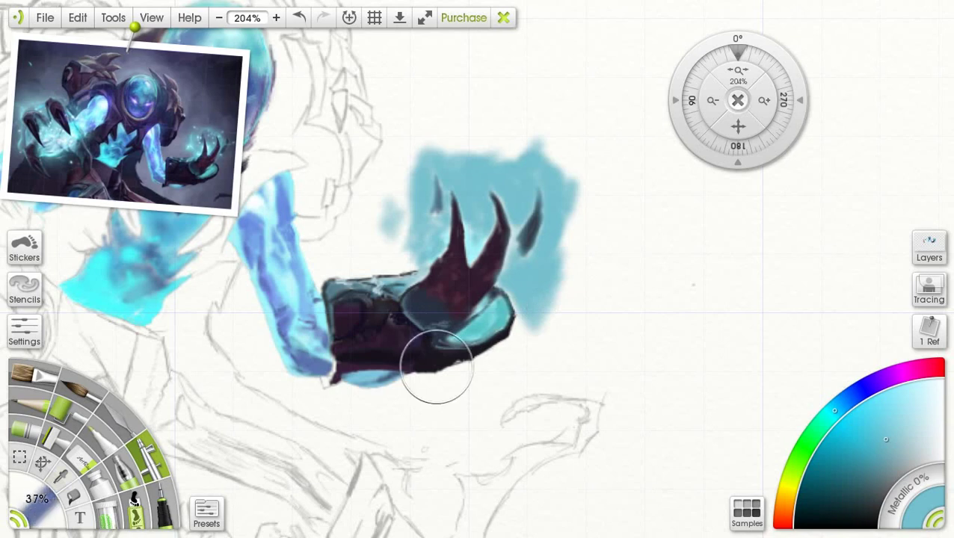
pyautogui.moveTo(566, 302); pyautogui.dragTo(551, 318)
pyautogui.moveTo(20, 498); pyautogui.dragTo(87, 479)
pyautogui.moveTo(588, 265); pyautogui.dragTo(606, 271)
pyautogui.moveTo(587, 249)
pyautogui.mouseDown()
pyautogui.moveTo(583, 212)
pyautogui.moveTo(592, 209)
pyautogui.moveTo(604, 227)
pyautogui.mouseUp()
pyautogui.moveTo(577, 150)
pyautogui.mouseDown()
pyautogui.moveTo(536, 141)
pyautogui.moveTo(512, 143)
pyautogui.moveTo(557, 142)
pyautogui.moveTo(487, 133)
pyautogui.moveTo(440, 134)
pyautogui.moveTo(437, 146)
pyautogui.moveTo(493, 124)
pyautogui.moveTo(571, 154)
pyautogui.moveTo(580, 199)
pyautogui.mouseUp()
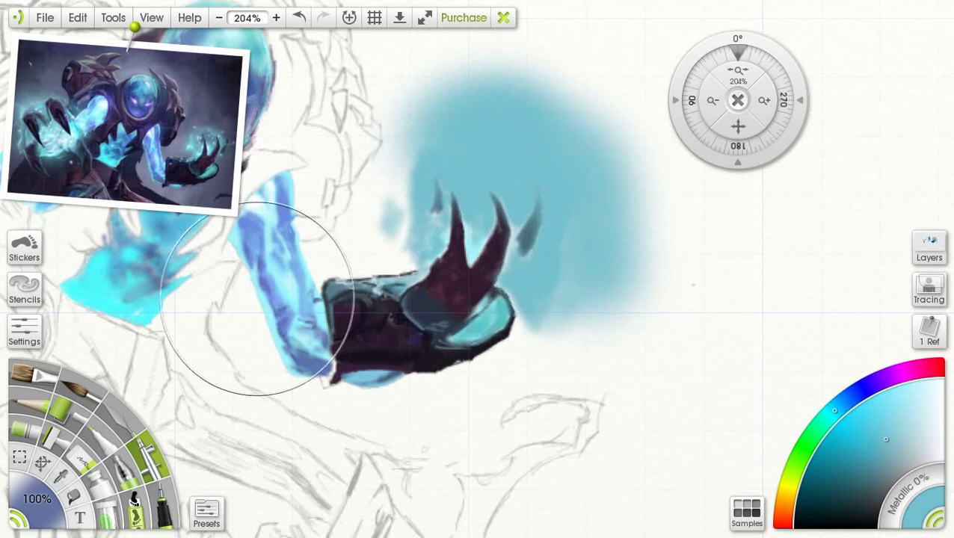
# Step: Set the airbrush size to 40% and extend the teal glow over the area above the forearm
pyautogui.click(60, 477)
pyautogui.click(41, 500)
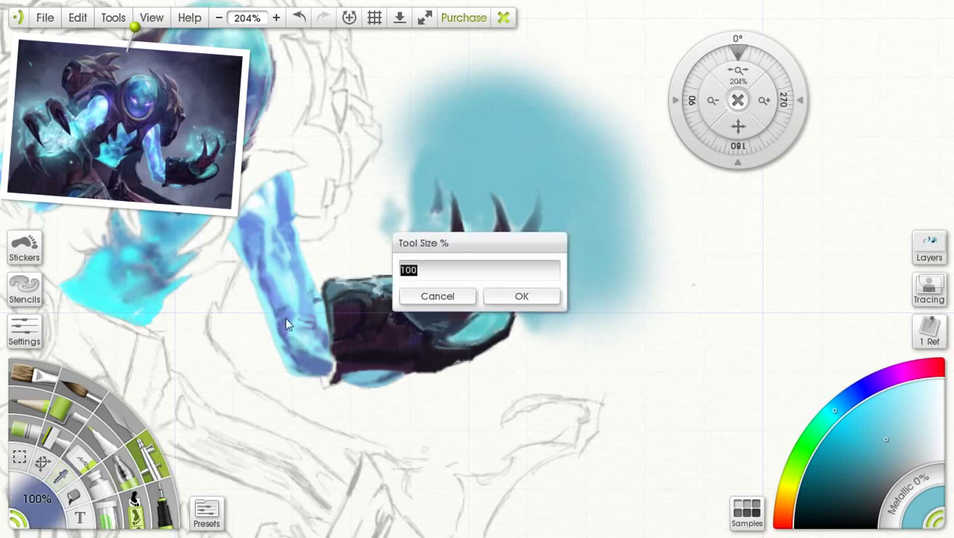
pyautogui.write('40')
pyautogui.press('Return')
pyautogui.moveTo(329, 224)
pyautogui.mouseDown()
pyautogui.moveTo(404, 239)
pyautogui.moveTo(407, 178)
pyautogui.moveTo(352, 239)
pyautogui.moveTo(389, 225)
pyautogui.moveTo(377, 258)
pyautogui.mouseUp()
# Step: Paint a pale cyan orb beside the fingers at 10% size, and draw near-white sparks and arcs around the claws at 1%
pyautogui.click(61, 475)
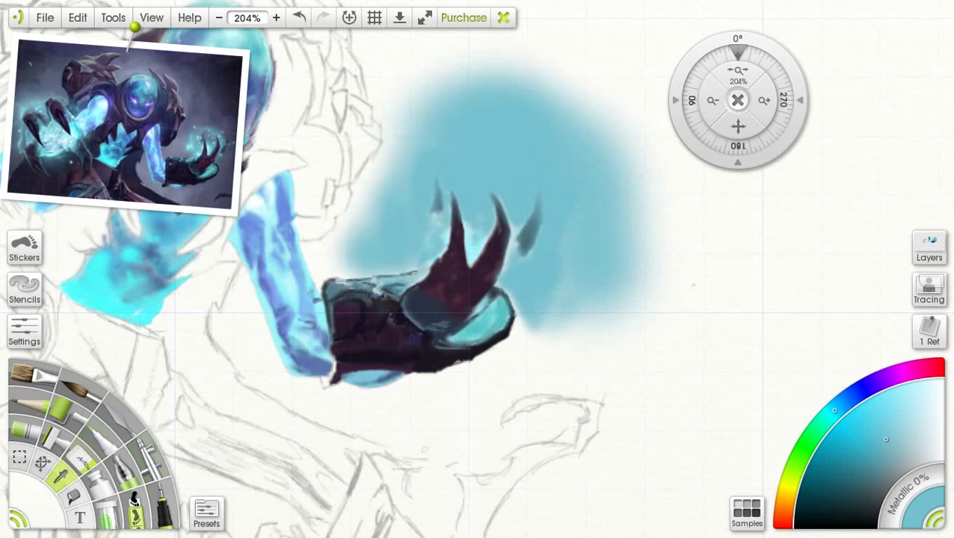
pyautogui.click(204, 173)
pyautogui.click(152, 453)
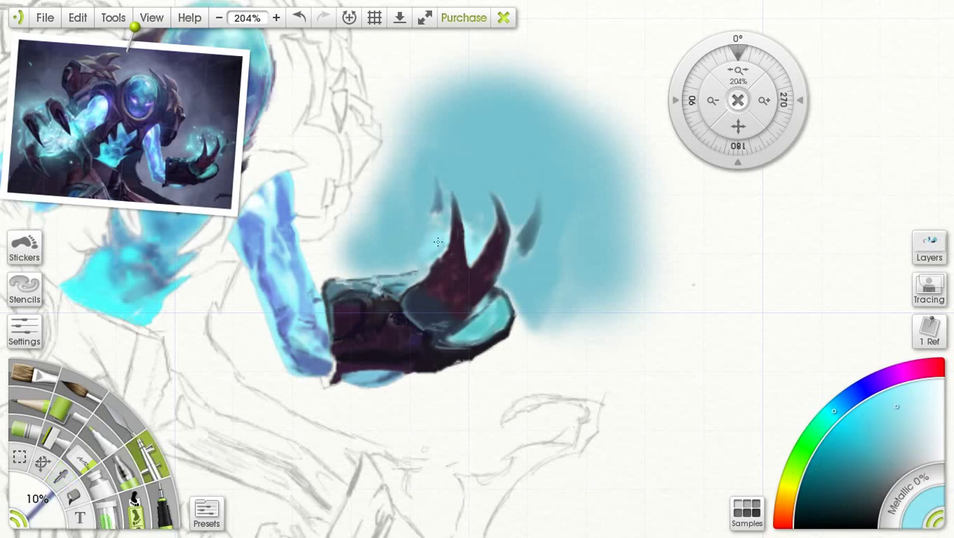
pyautogui.moveTo(436, 238)
pyautogui.mouseDown()
pyautogui.moveTo(422, 259)
pyautogui.moveTo(425, 230)
pyautogui.moveTo(436, 226)
pyautogui.moveTo(420, 258)
pyautogui.moveTo(441, 227)
pyautogui.moveTo(419, 254)
pyautogui.moveTo(438, 231)
pyautogui.mouseUp()
pyautogui.click(935, 396)
pyautogui.moveTo(47, 500); pyautogui.dragTo(27, 506)
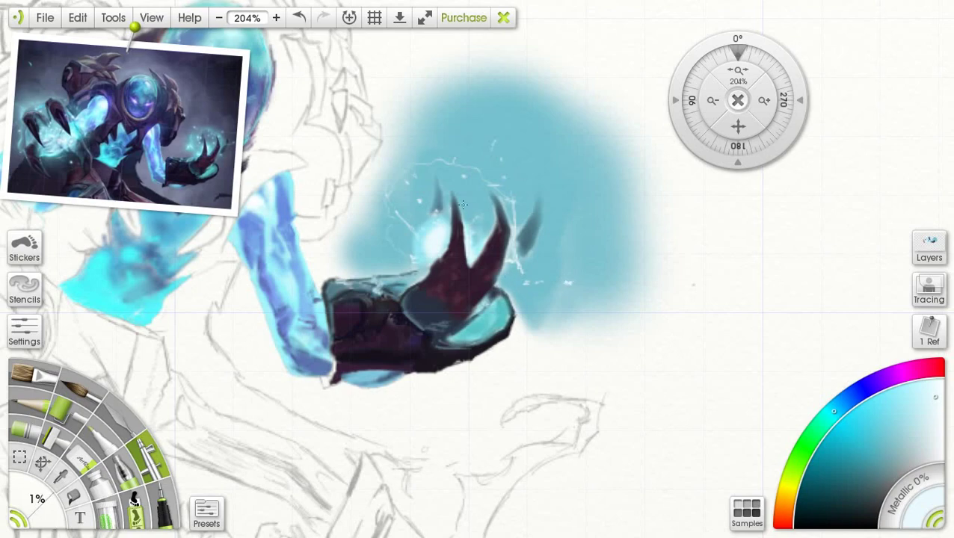
# Step: Review the whole painting and take a closer look at the unpainted hand with the three dark claws
pyautogui.scroll(-5, 463, 204)
pyautogui.scroll(1, 487, 209)
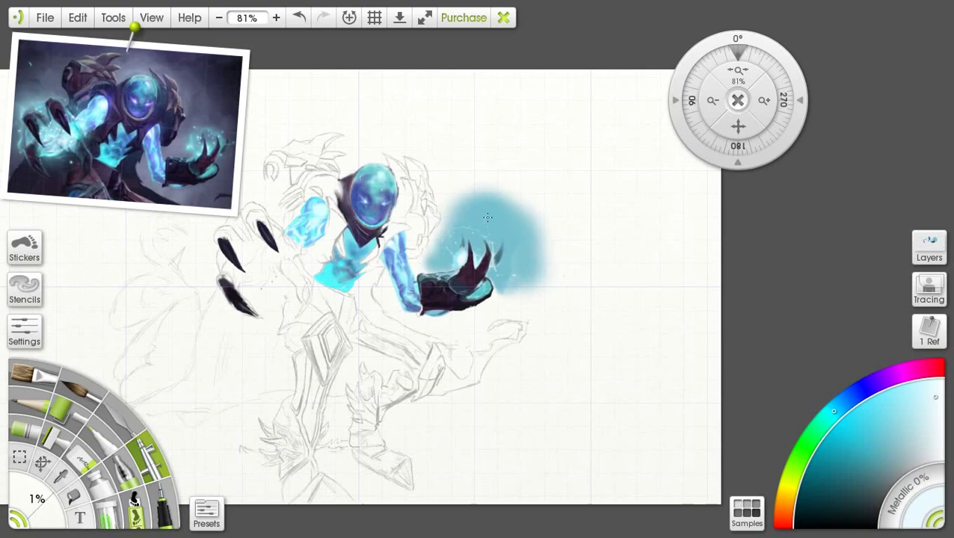
pyautogui.scroll(3, 487, 218)
pyautogui.scroll(-4, 497, 213)
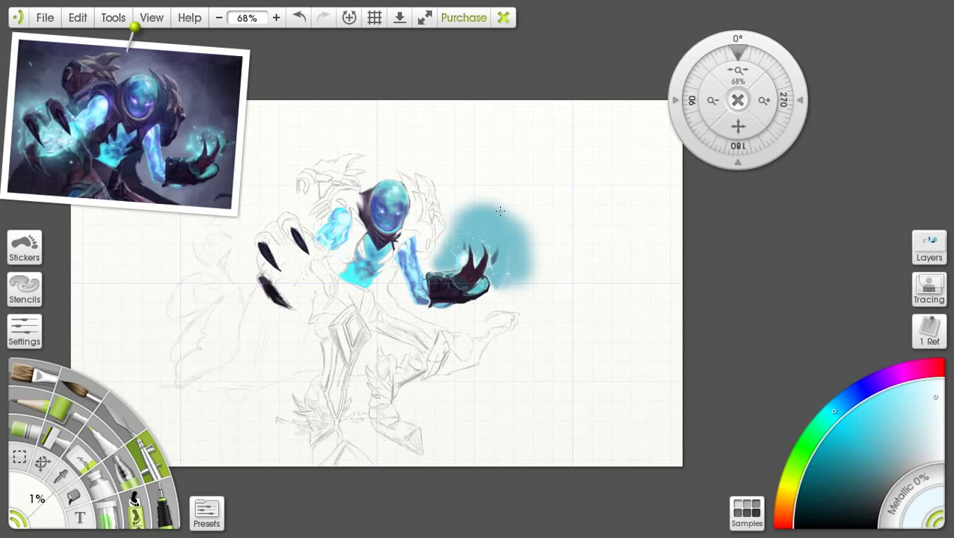
pyautogui.scroll(2, 478, 266)
pyautogui.moveTo(736, 131); pyautogui.dragTo(951, 146)
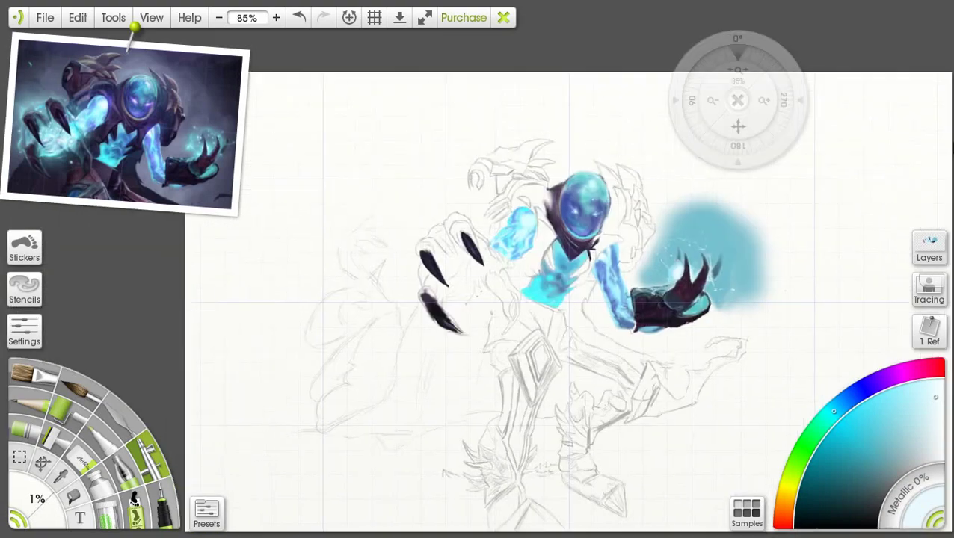
pyautogui.scroll(5, 388, 220)
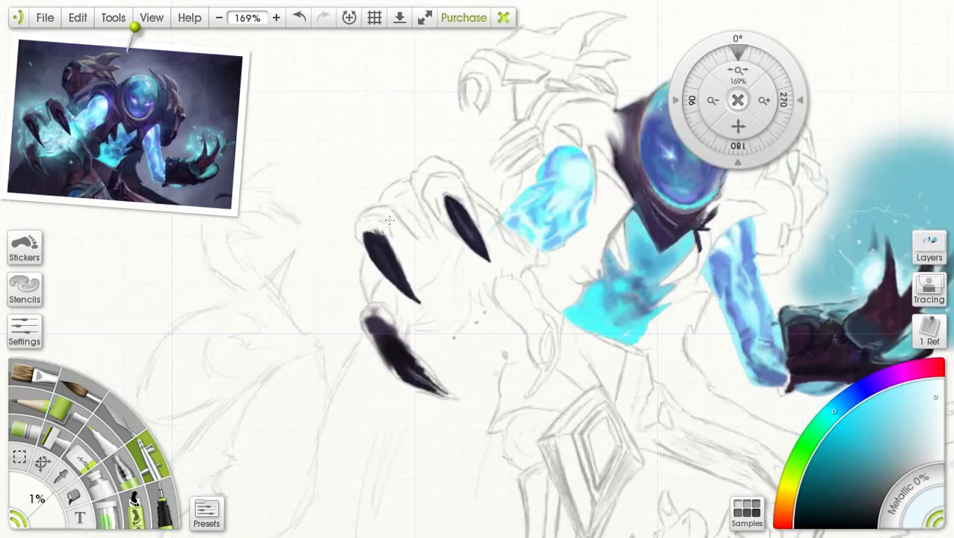